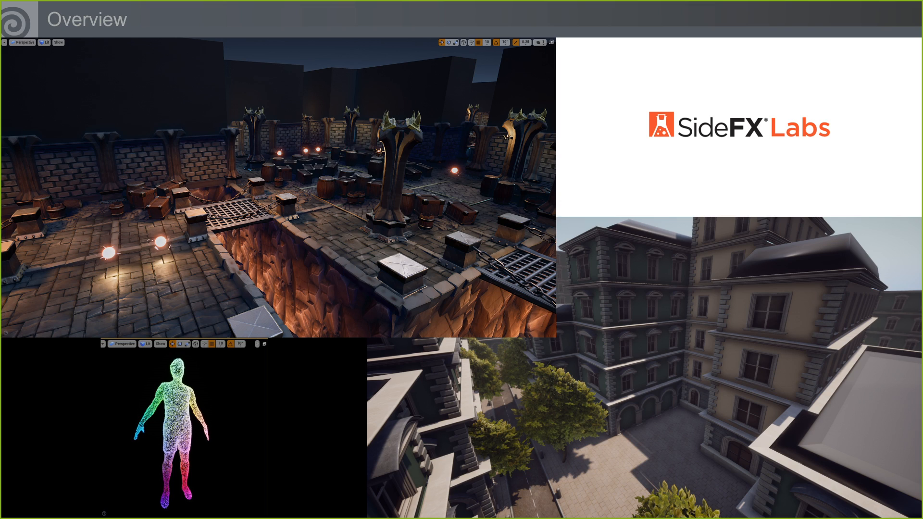
key("Right")
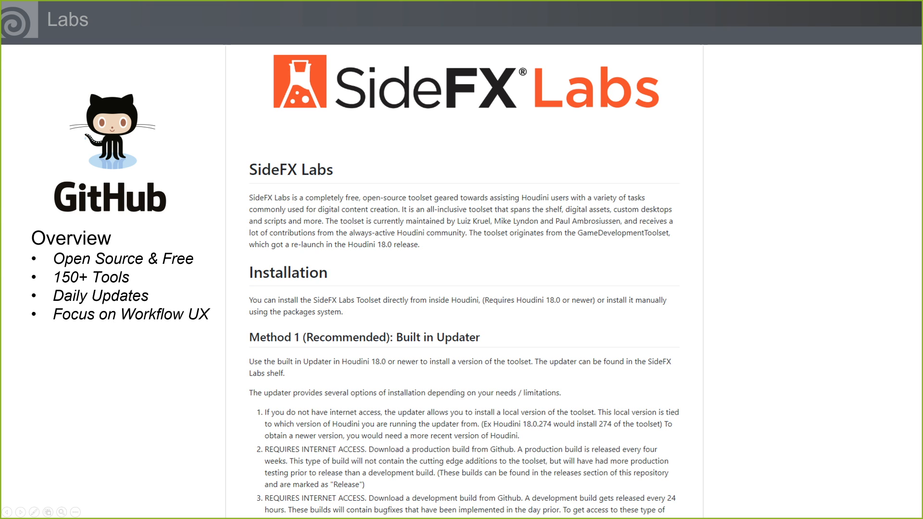
key("Right")
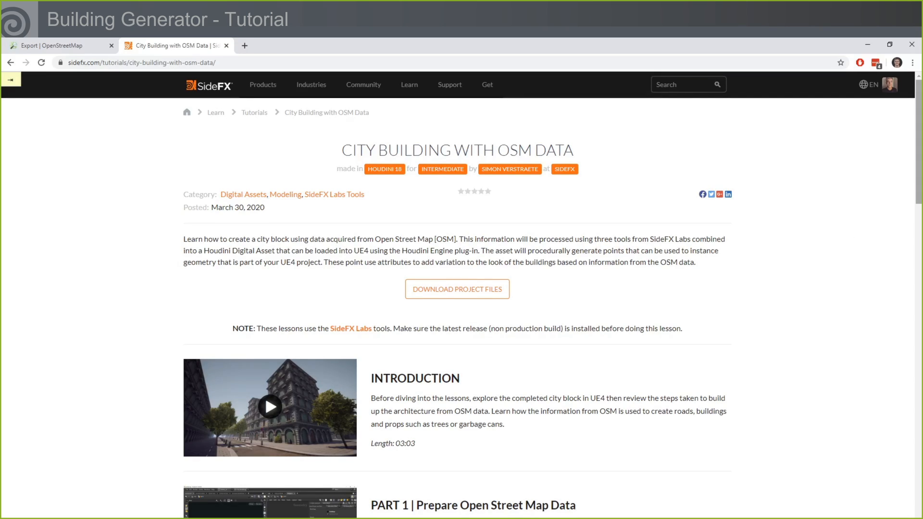
Step: Review the lesson overview on the City Building with OSM Data tutorial page
scroll(921, 177, "down", 1)
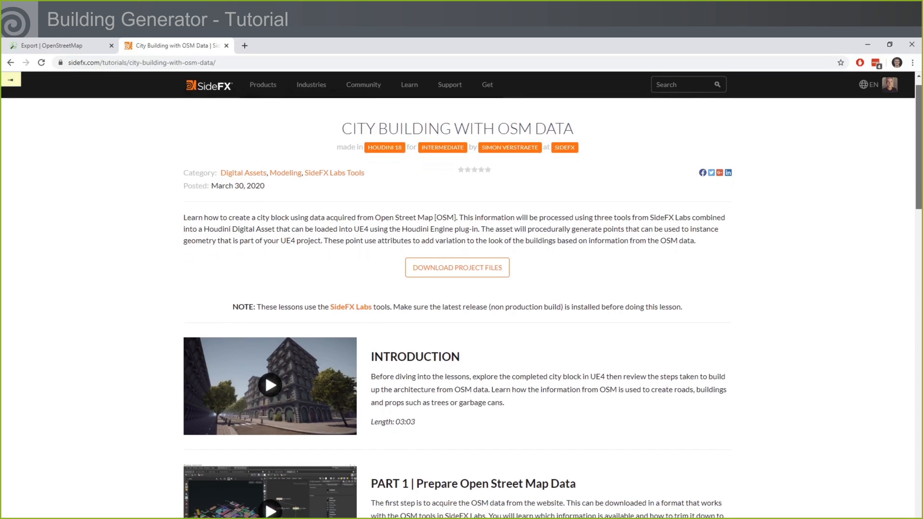
scroll(921, 176, "down", 5)
scroll(919, 309, "down", 5)
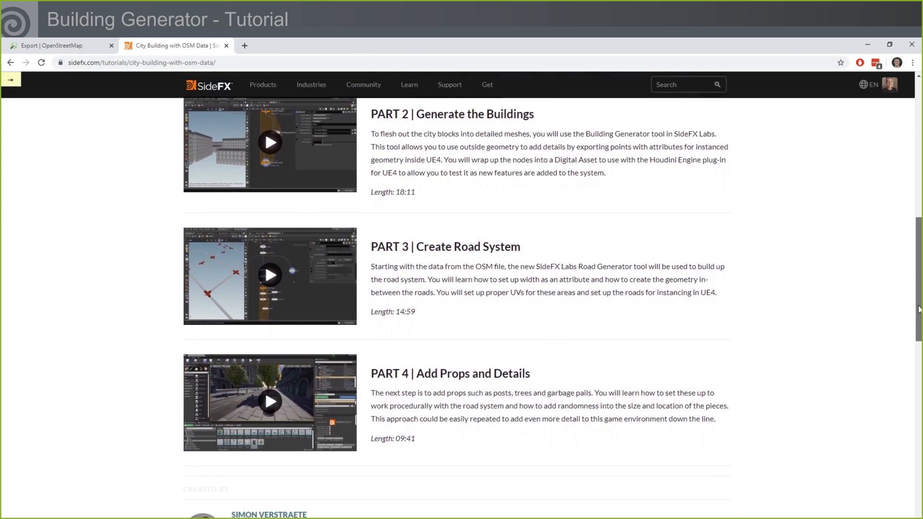
left_click_drag(919, 309, 919, 324)
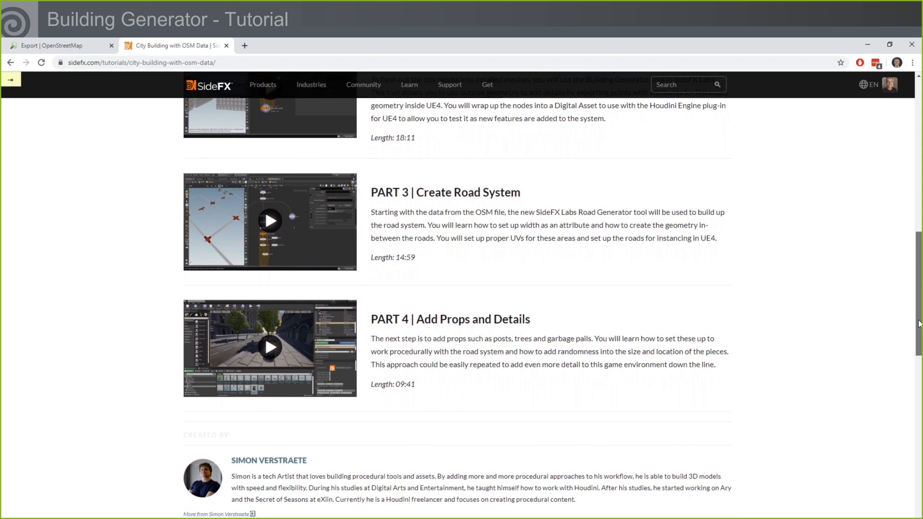
scroll(580, 271, "up", 11)
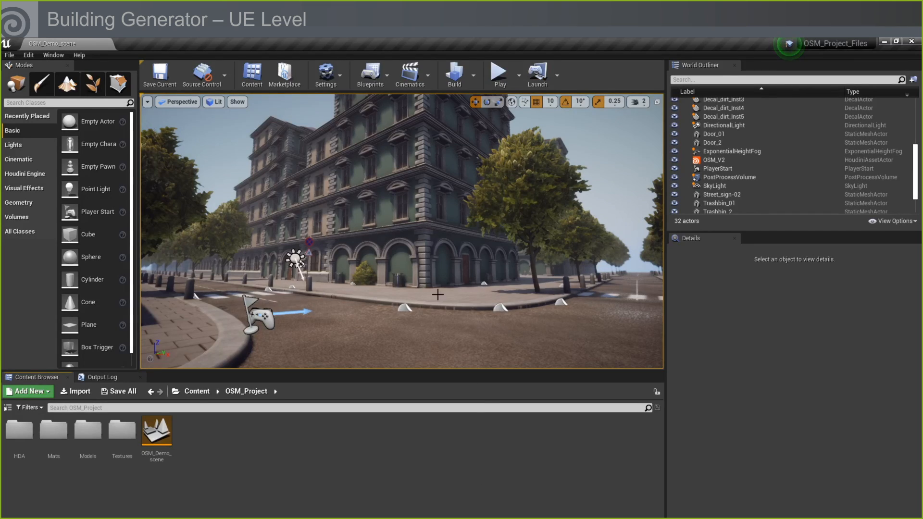
Step: In Unreal Engine, select the OSM_V2 Houdini asset and switch the viewport to full-screen game view
left_click(714, 160)
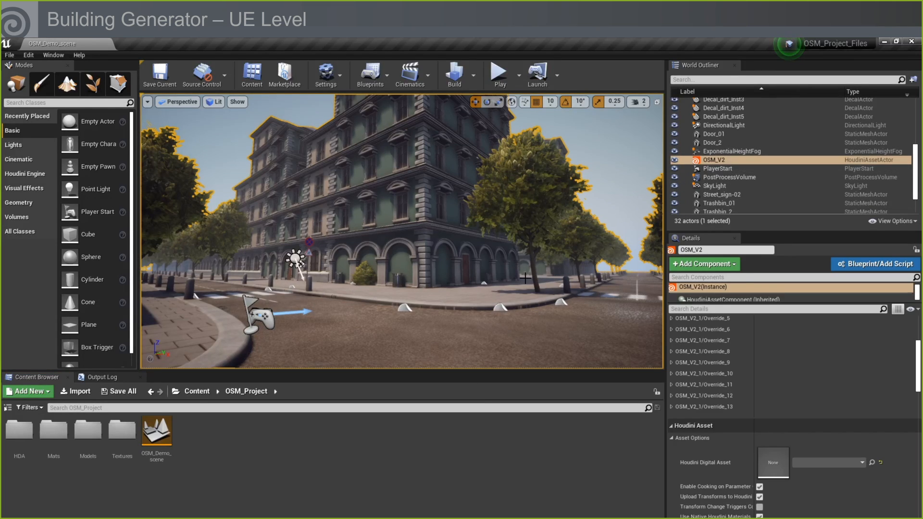
key("F11")
key("g")
Step: Fly along the city streets and examine the generated facades, roads, trees and bollards
right_click_drag(525, 278, 364, 276)
key("w")
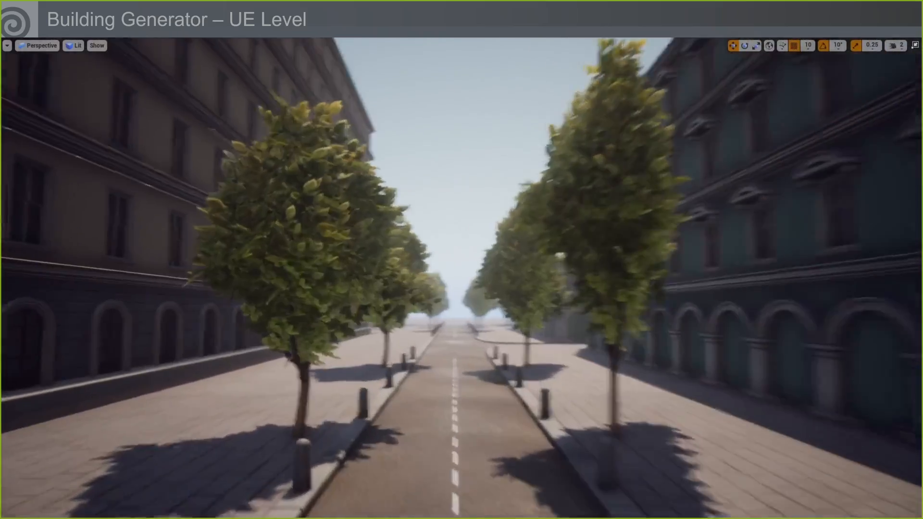
key("w")
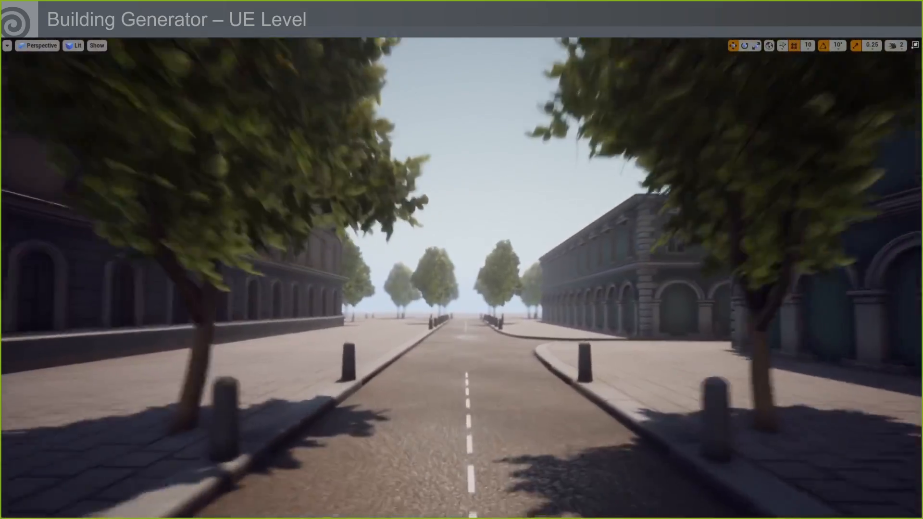
key("w")
right_click_drag(364, 276, 537, 278)
key("w")
key("a")
key("w")
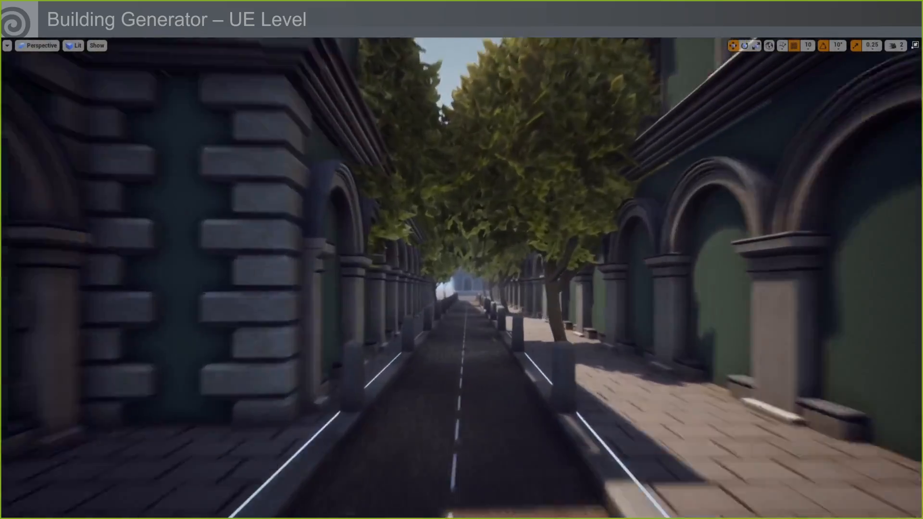
key("w")
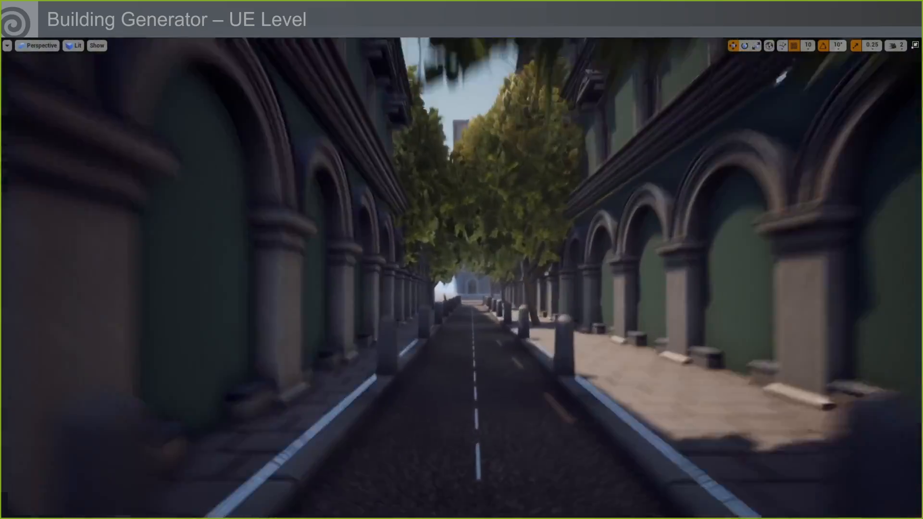
key("w")
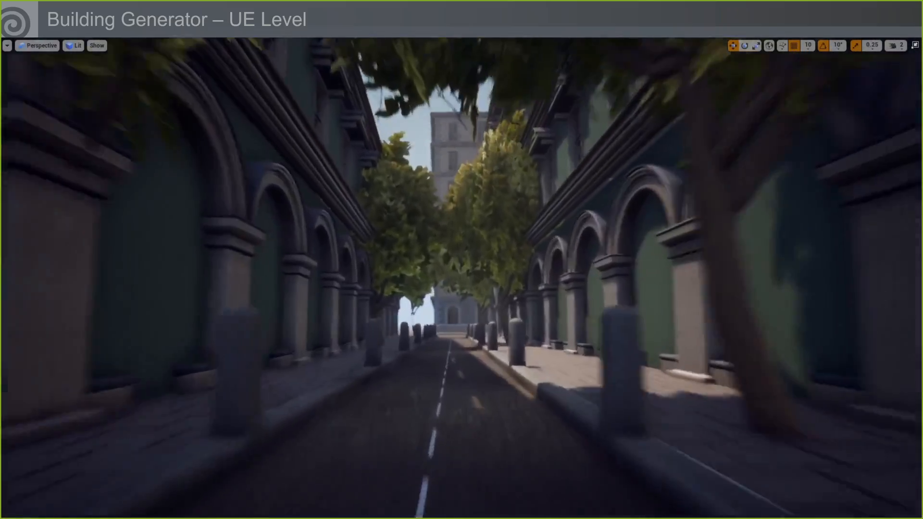
key("w")
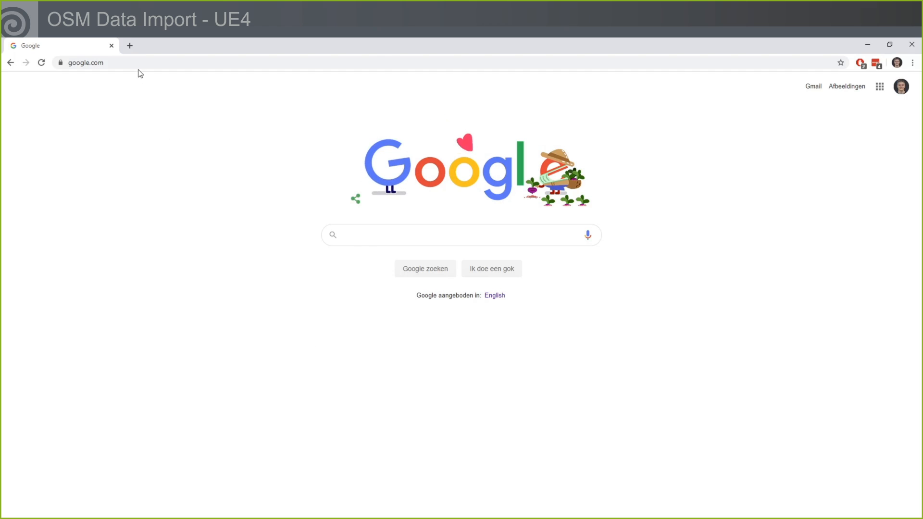
Step: In the web browser, open openstreetmap.org
left_click(139, 66)
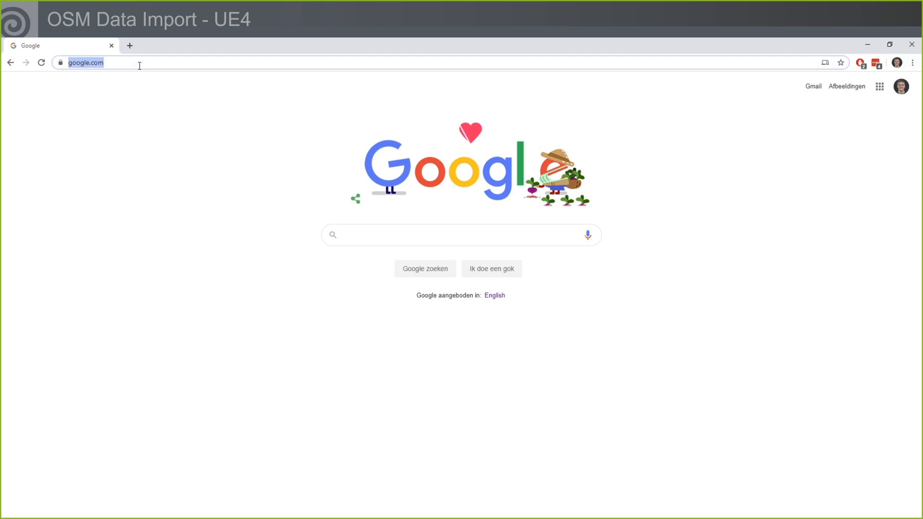
type("openstreetmap.org")
key("Return")
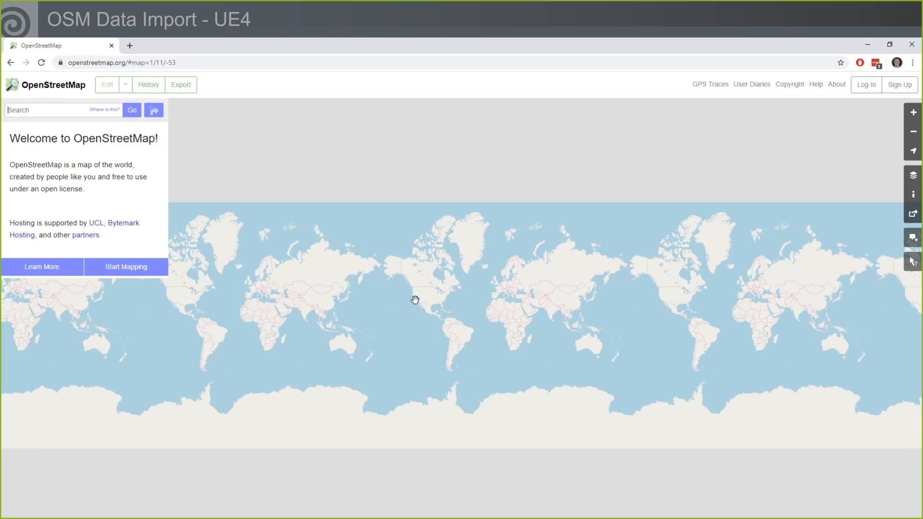
Step: Locate the Toronto blocks around Adelaide Street West and Brant Street, and start a map export with a manually selected area
scroll(445, 284, "up", 6)
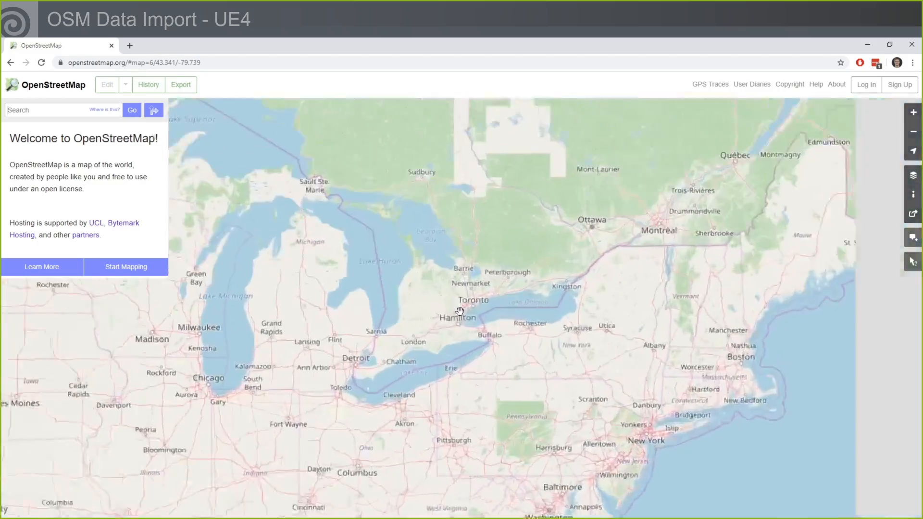
scroll(477, 303, "up", 5)
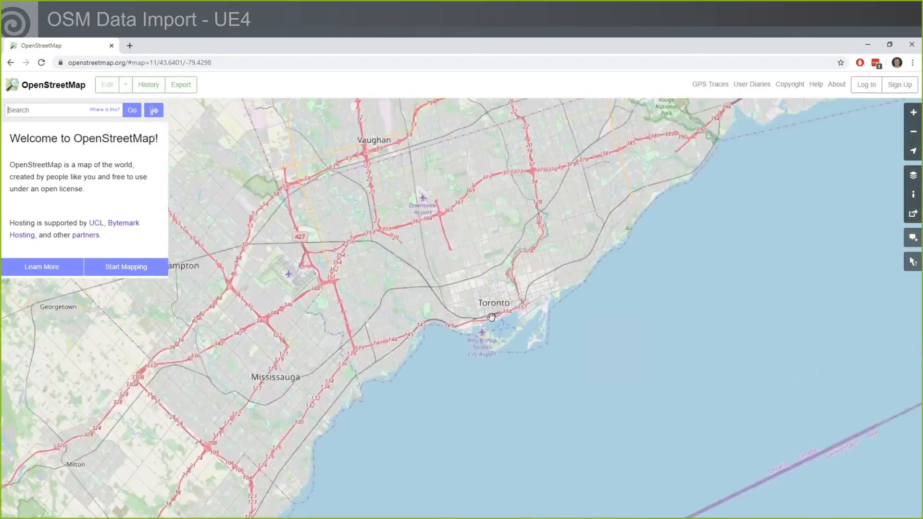
scroll(472, 318, "up", 4)
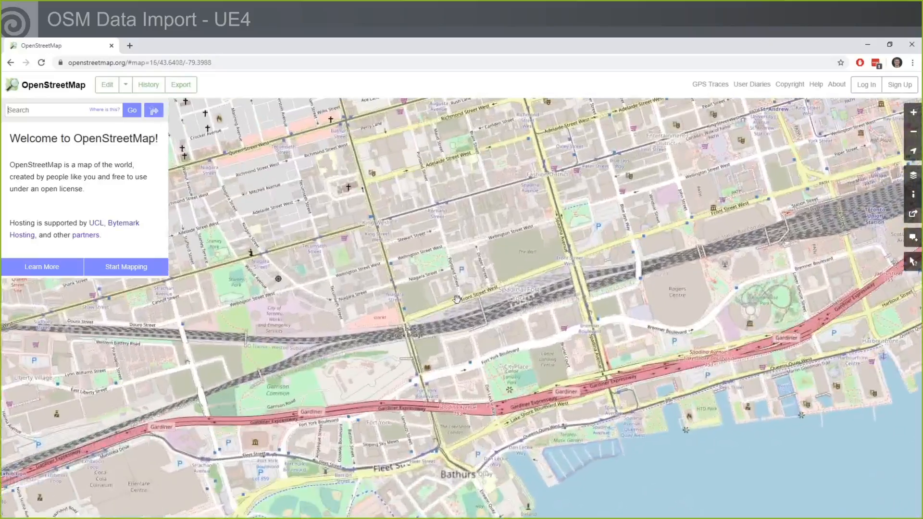
scroll(445, 286, "up", 2)
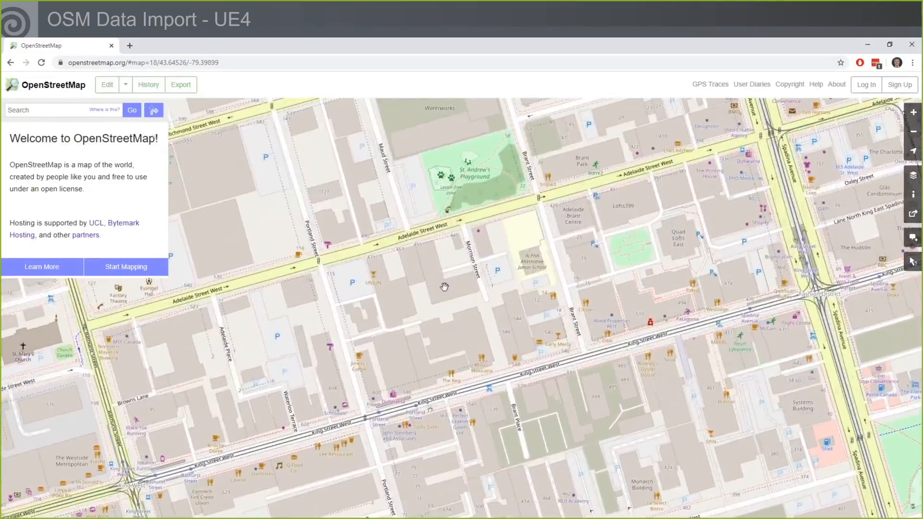
left_click_drag(483, 280, 430, 335)
scroll(474, 324, "up", 1)
left_click_drag(488, 321, 471, 283)
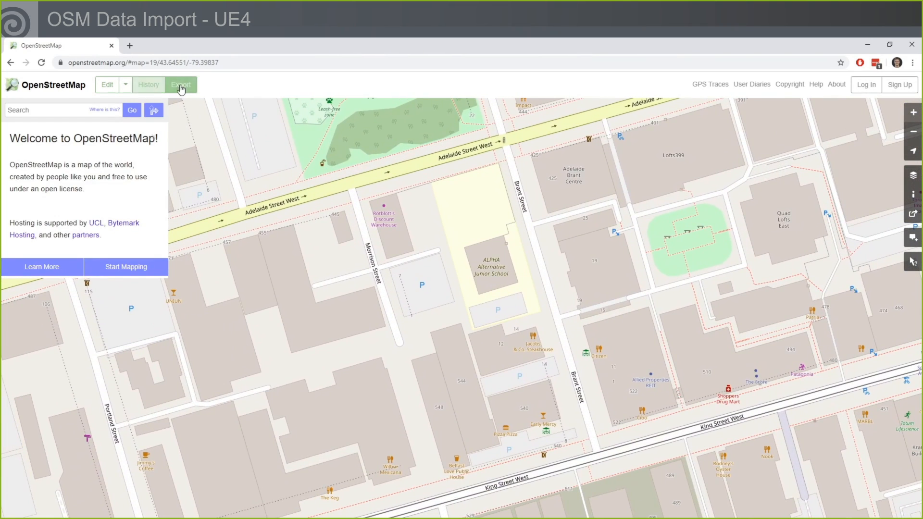
left_click(181, 87)
left_click(96, 224)
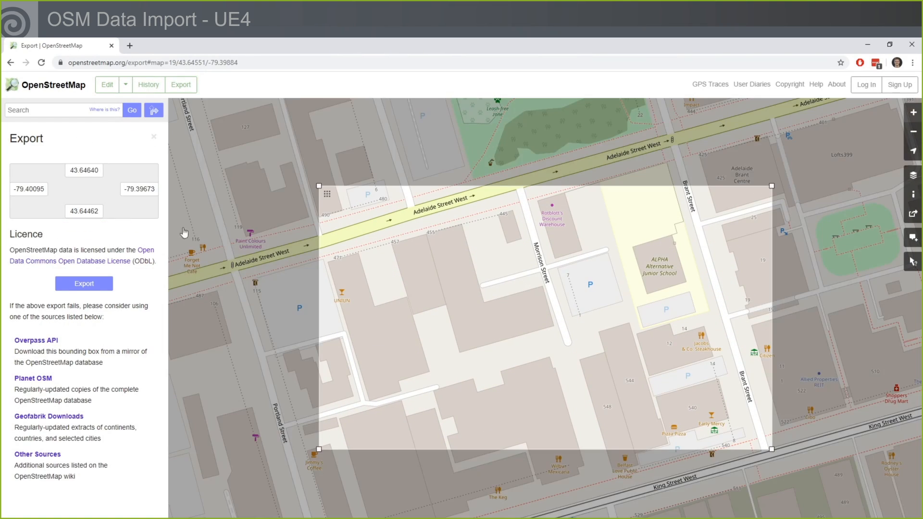
Step: Adjust the corners of the selection box around the wanted Toronto blocks and export the map data
left_click_drag(318, 186, 271, 110)
scroll(510, 226, "down", 1)
left_click_drag(664, 173, 723, 129)
left_click_drag(256, 500, 369, 380)
left_click(91, 284)
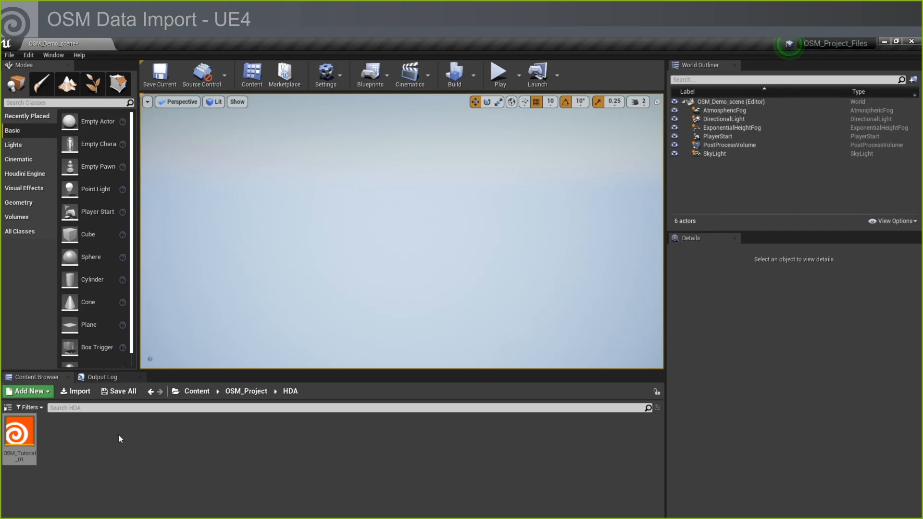
Step: In Unreal Engine, place the OSM_Tutorial_01 asset in the level and reset its location to the origin
left_click_drag(19, 435, 411, 270)
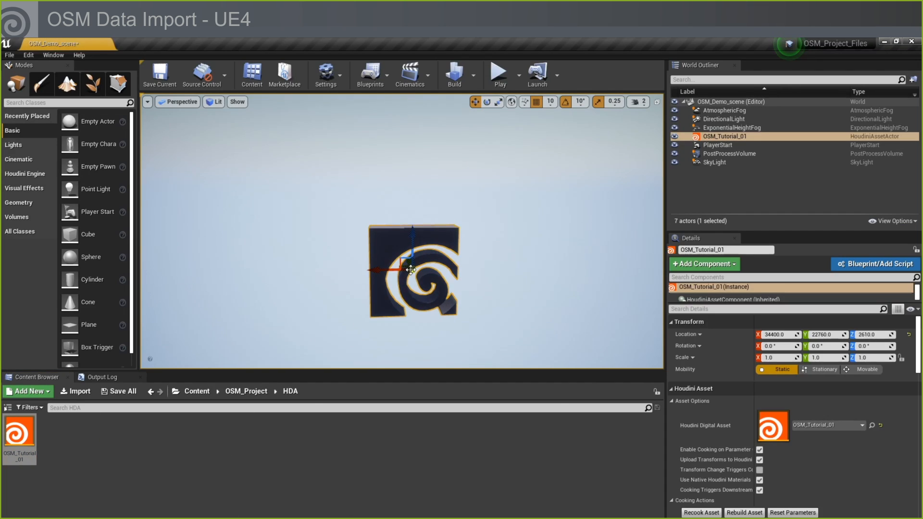
left_click(908, 334)
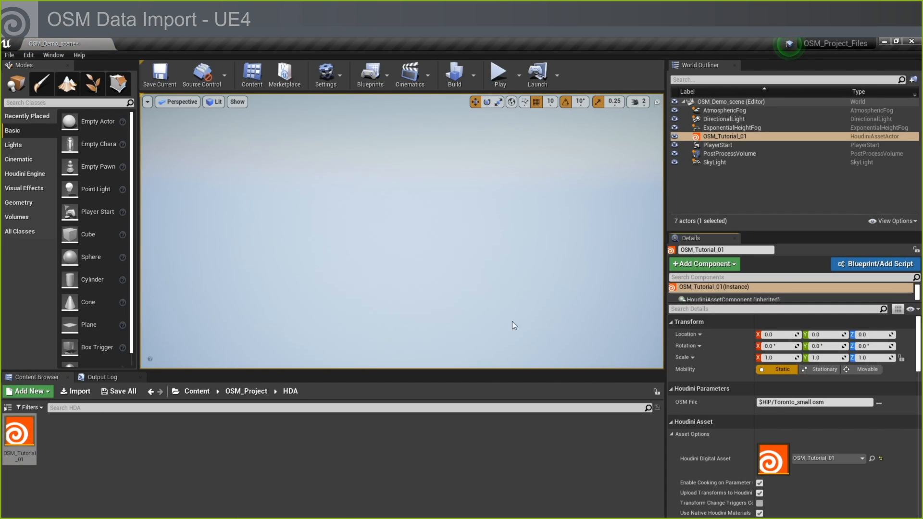
Step: Load the downloaded map.osm as the OSM file of the OSM_Tutorial_01 asset
left_click(878, 402)
left_click(125, 121)
left_click(379, 283)
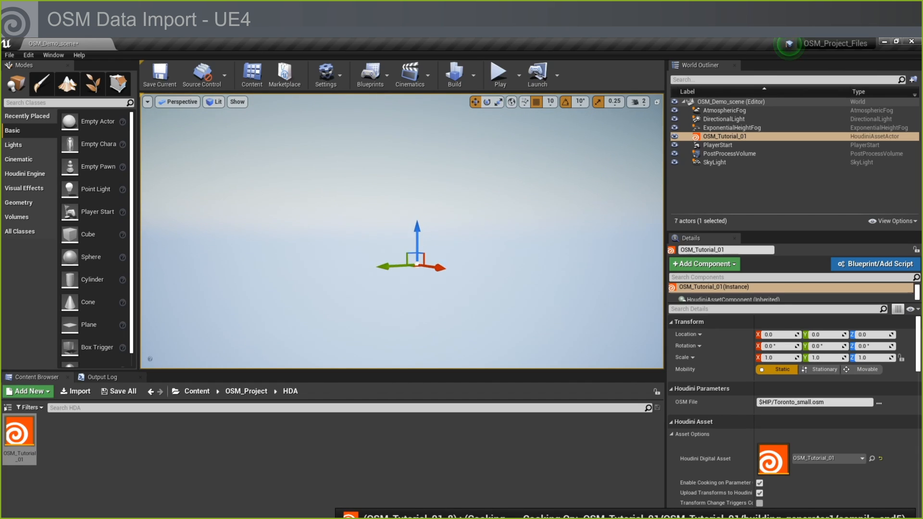
Step: Frame the OSM_Tutorial_01 asset and inspect the generated streets and buildings, including in a full-screen viewport
key("f")
scroll(360, 289, "down", 5)
left_click_drag(361, 290, 447, 289, "alt")
mouse_move(342, 284)
right_mouse_down()
mouse_move(348, 301)
mouse_move(341, 285)
right_mouse_up()
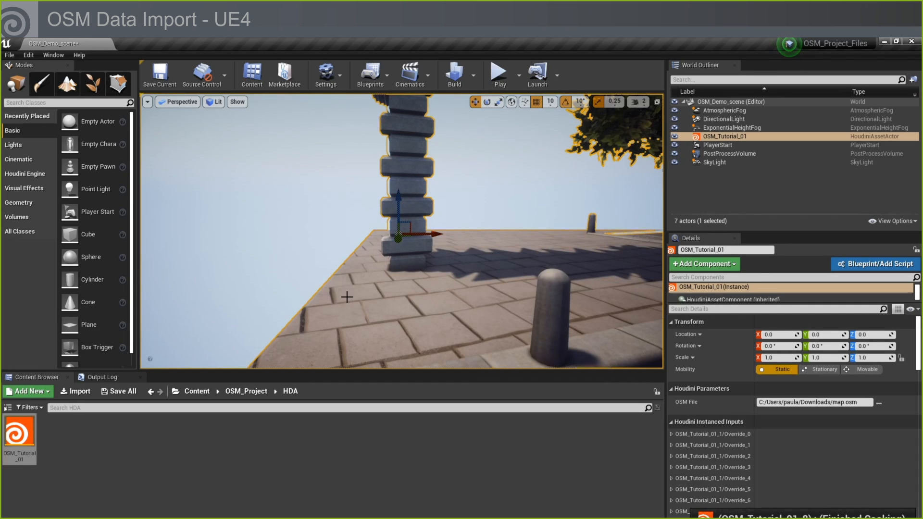
right_click_drag(306, 278, 469, 267)
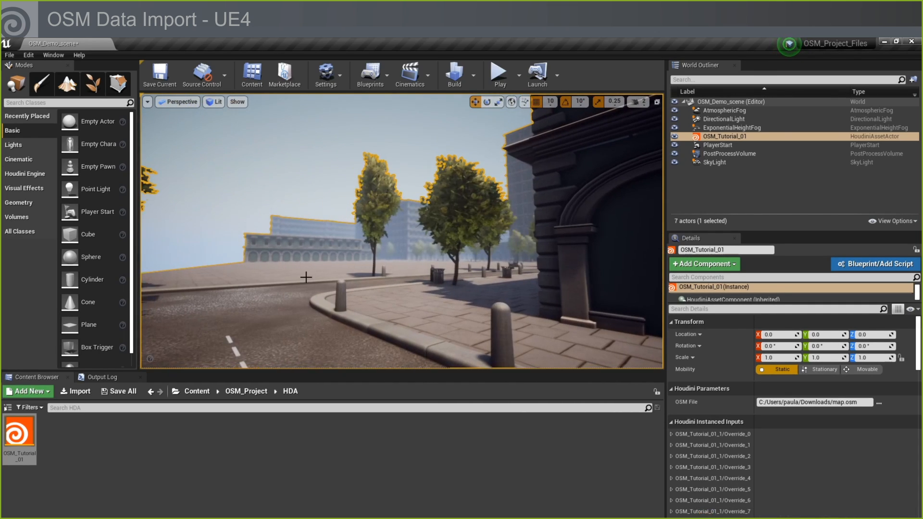
key("F11")
right_click_drag(379, 283, 313, 290)
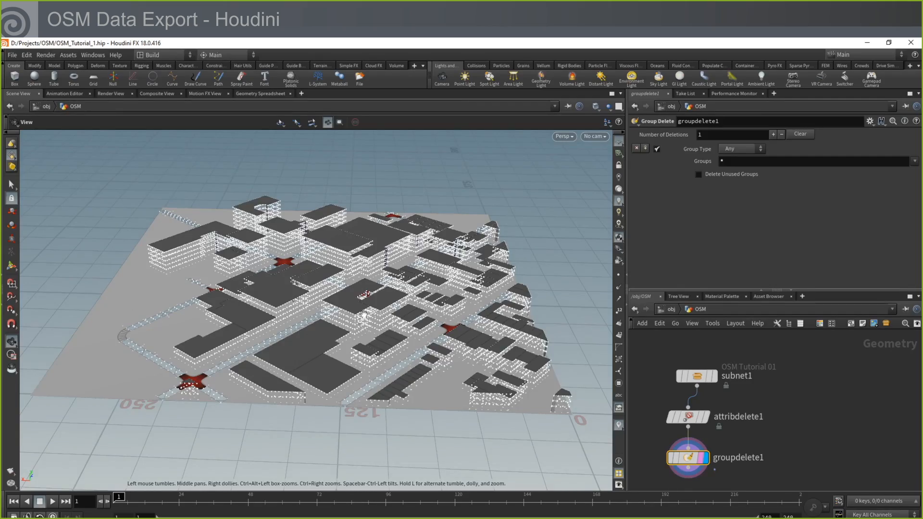
Step: In Houdini, examine the building instance points, road strips and intersections of the OSM city geometry from several angles
left_click_drag(336, 288, 393, 344)
scroll(392, 344, "up", 3)
scroll(393, 344, "up", 10)
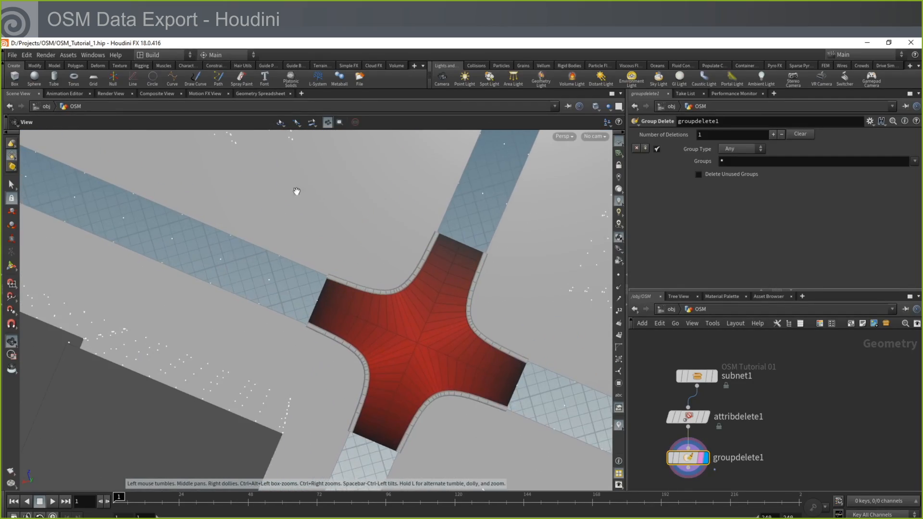
scroll(324, 322, "down", 2)
left_click_drag(325, 333, 284, 366)
Step: Inspect the unreal_instance point attribute in the geometry spreadsheet of the groupdelete1 node, and close the spreadsheet
right_click(687, 416)
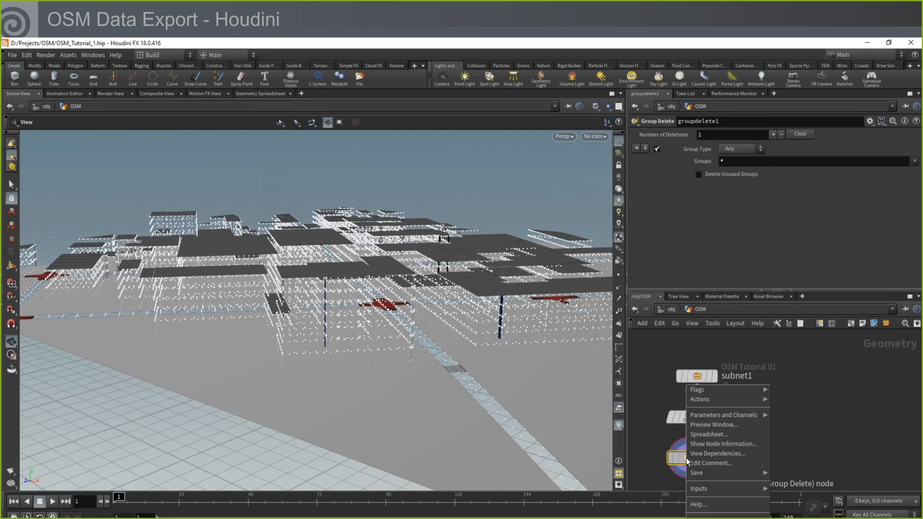
left_click(703, 435)
scroll(452, 192, "down", 3)
scroll(531, 209, "down", 5)
left_click_drag(743, 187, 744, 192)
scroll(562, 290, "up", 3)
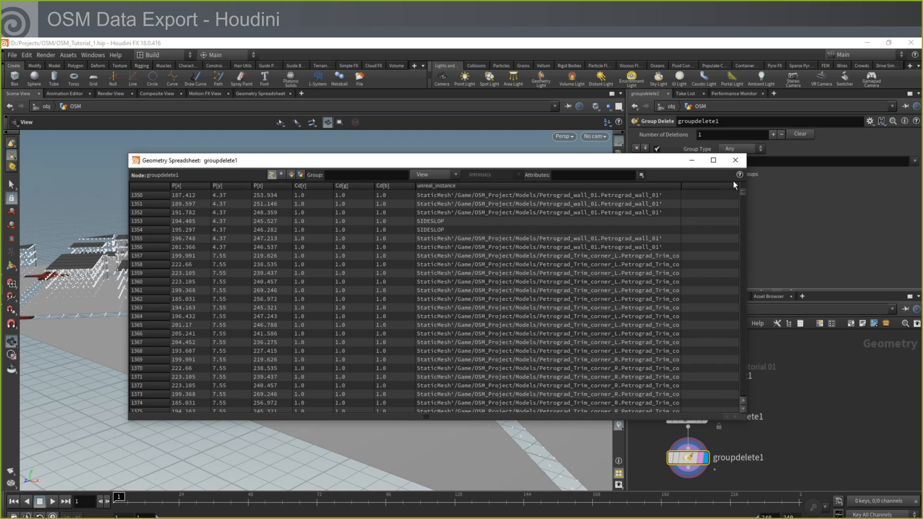
left_click(735, 160)
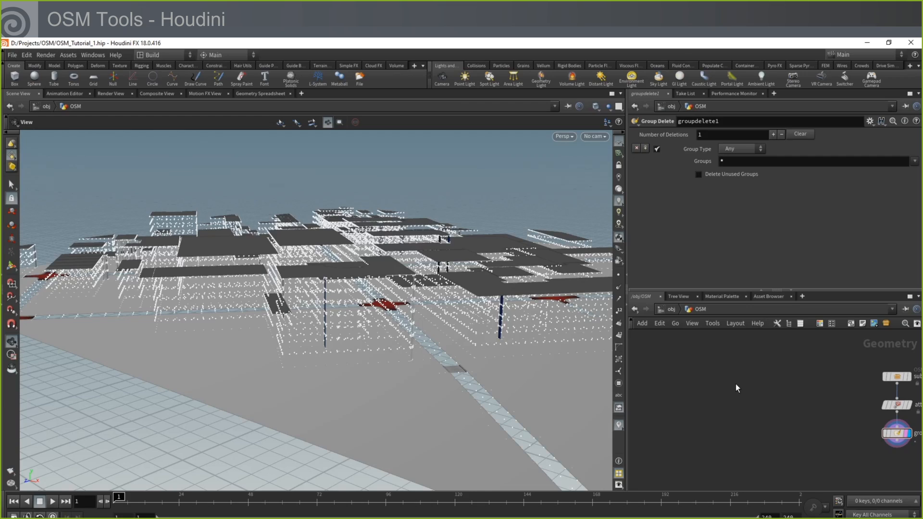
Step: Add a Labs OSM Import node to an empty area of the OSM network
left_click(735, 383)
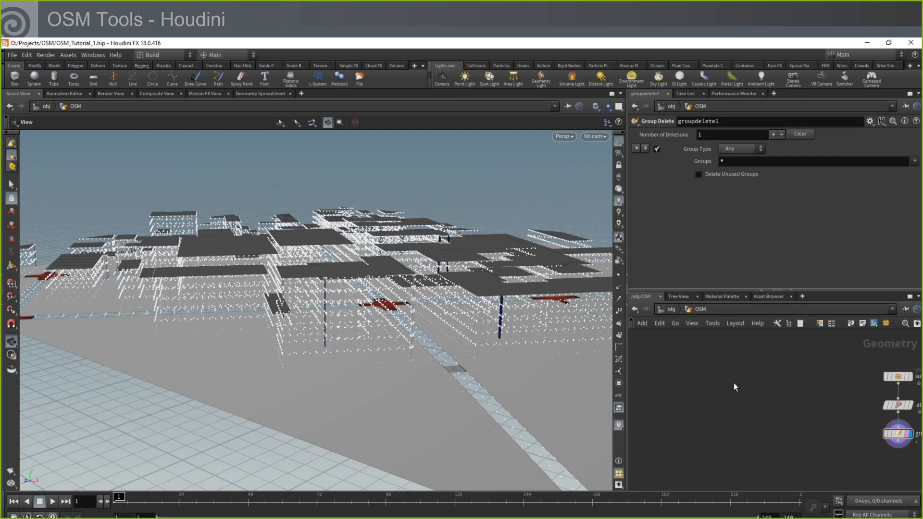
key("Tab")
type("osm")
key("Down")
key("Down")
key("Down")
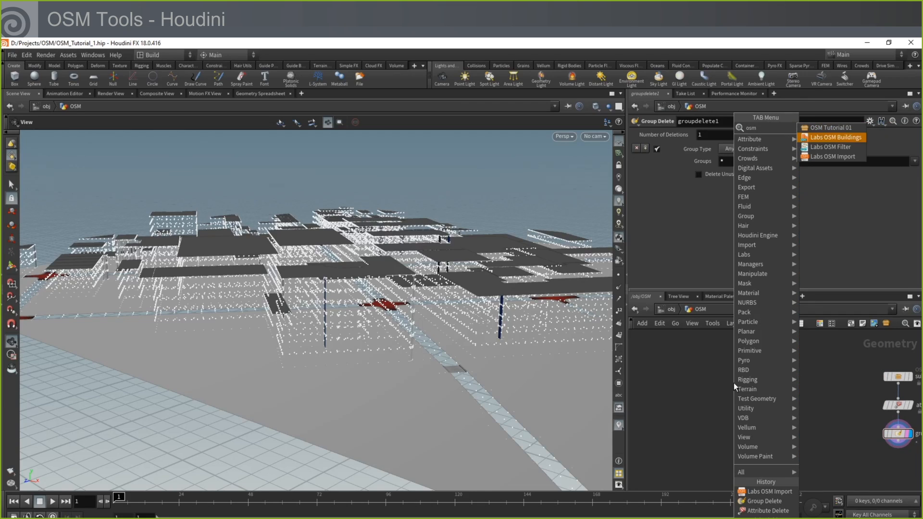
key("Return")
left_click(733, 382)
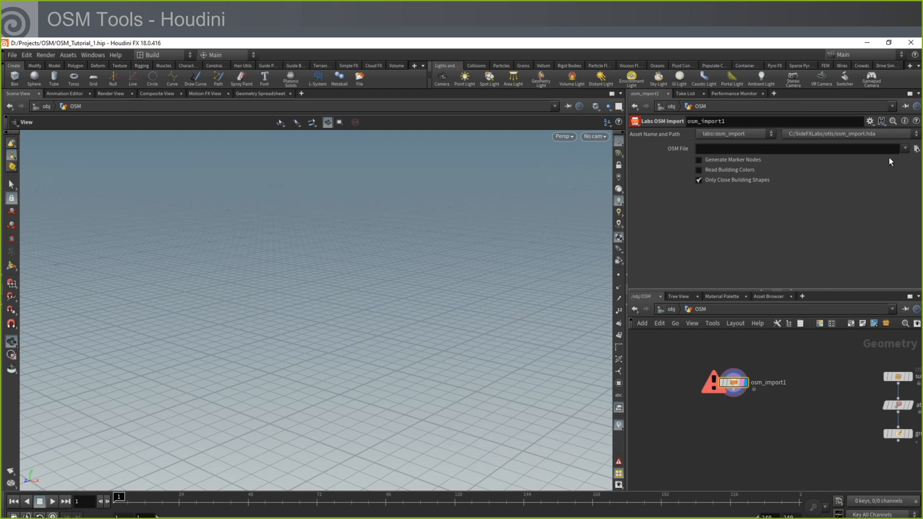
Step: Load OSM_Demo_Toronto_small.osm into the Labs OSM Import node and view the node's attribute information
left_click(917, 148)
left_click(691, 129)
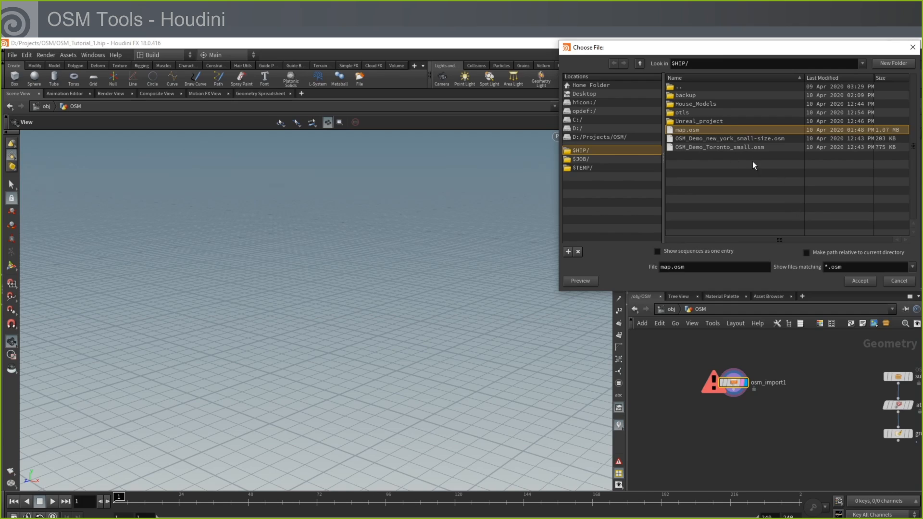
key("Down")
key("Down")
left_click(858, 283)
left_click_drag(416, 237, 397, 327)
right_click_drag(398, 327, 313, 354)
left_click_drag(313, 354, 321, 321)
right_click_drag(321, 321, 470, 207)
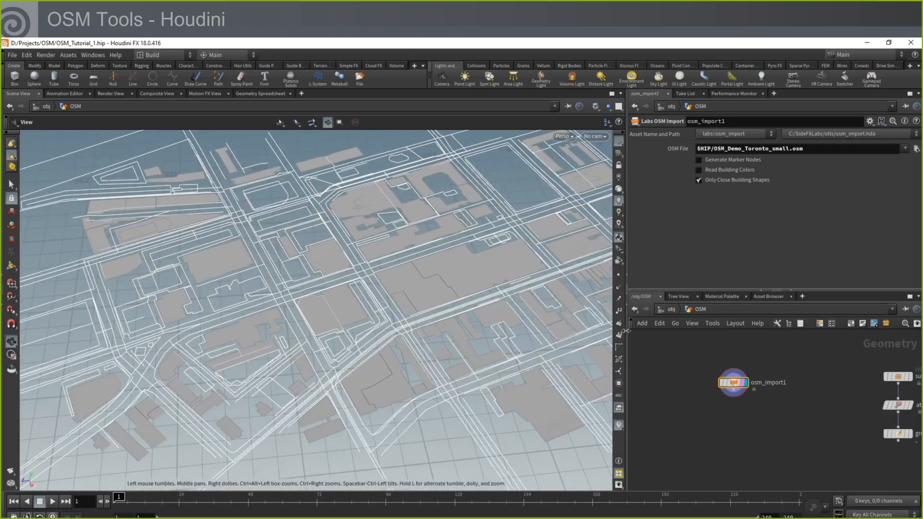
middle_click(728, 381)
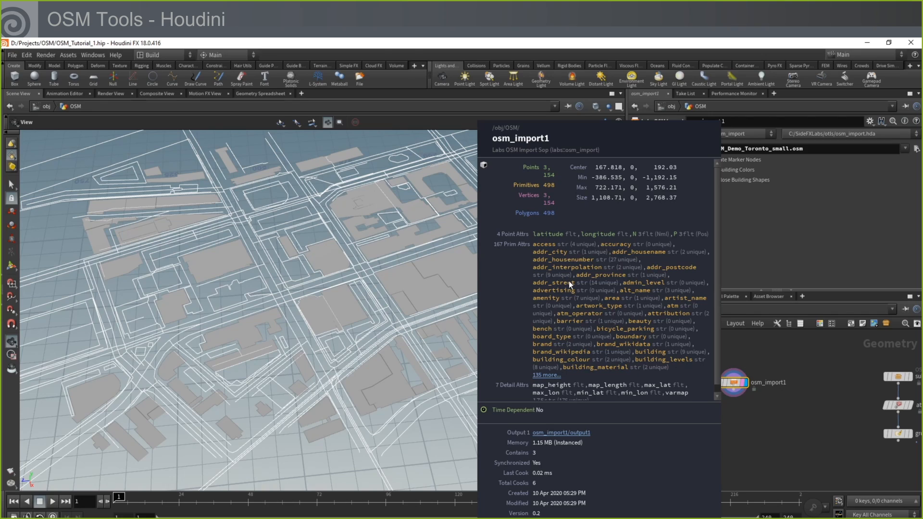
Step: Add a Labs OSM Filter node, wire osm_import1 into it and display its building footprints
middle_click_drag(740, 428, 702, 399)
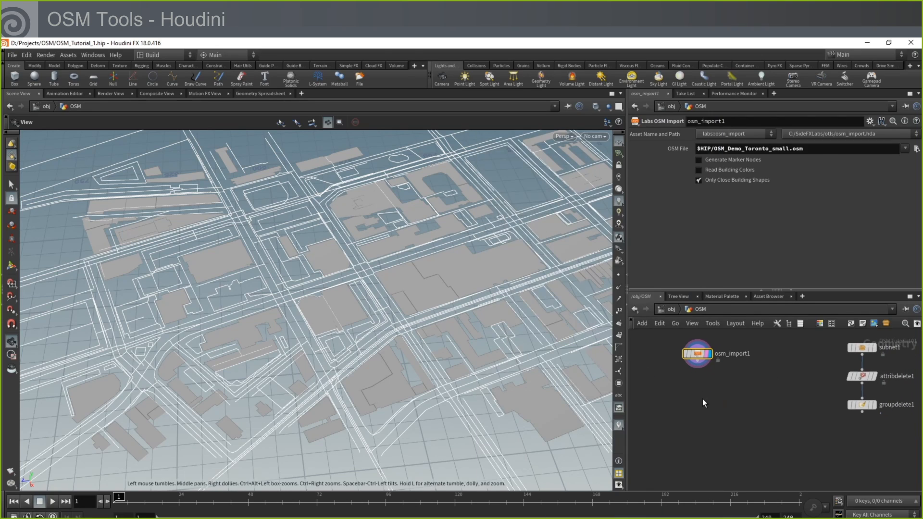
key("Tab")
type("osmf")
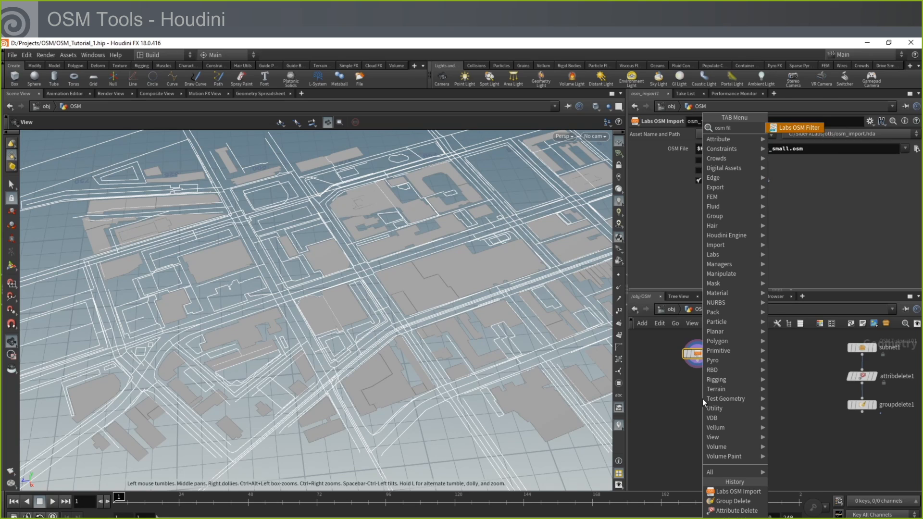
key("Return")
left_click(721, 398)
left_click(697, 361)
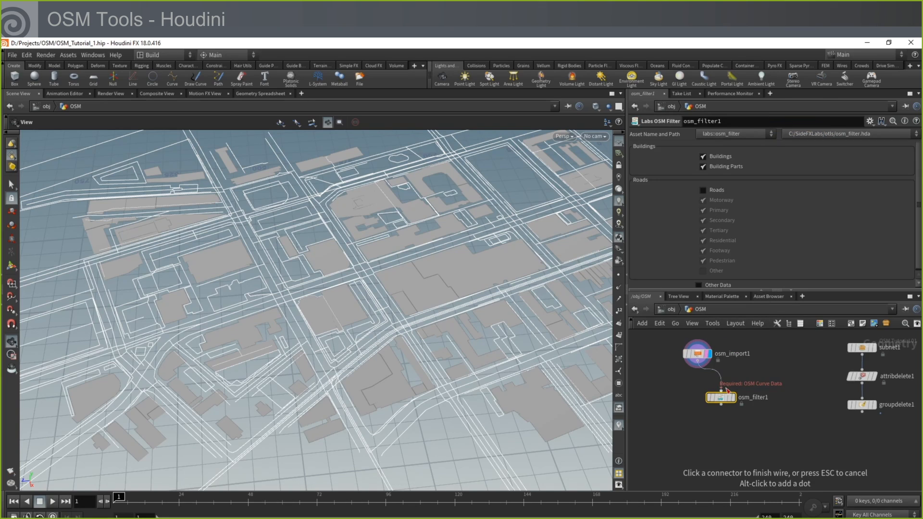
left_click(721, 390)
left_click(734, 398)
left_click_drag(404, 342, 581, 350)
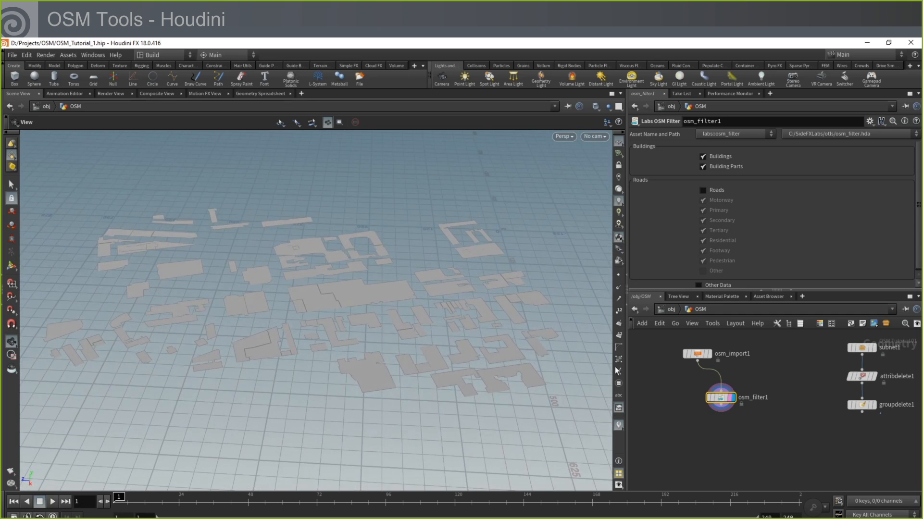
Step: Add a Labs OSM Buildings node below osm_filter1 and display its extruded buildings
key("Tab")
type("buil")
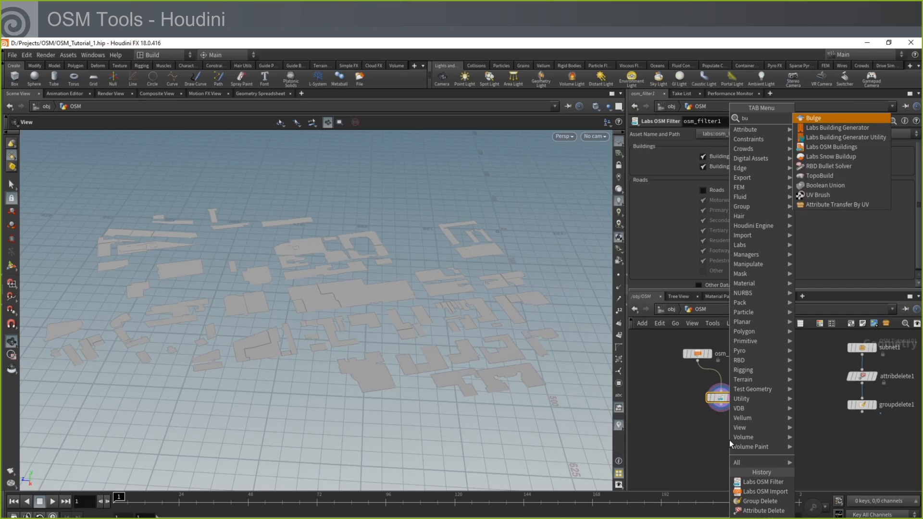
left_click(830, 138)
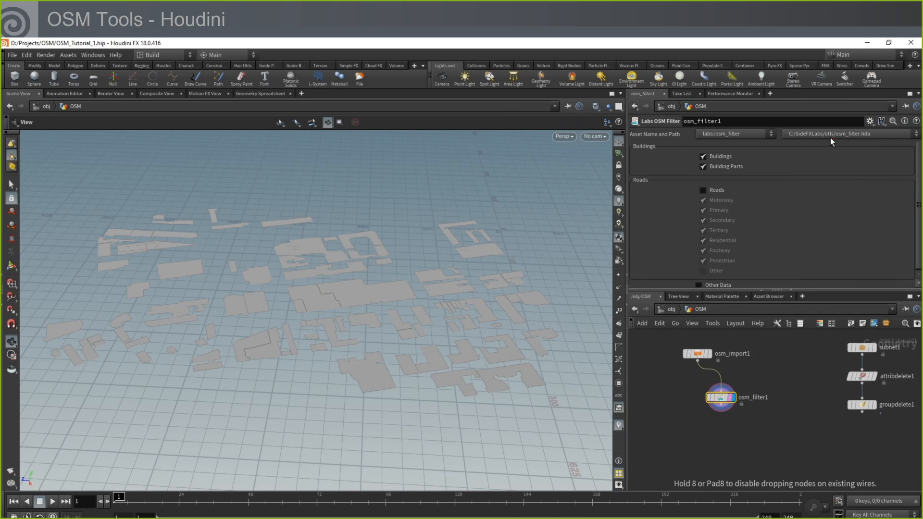
left_click(718, 438)
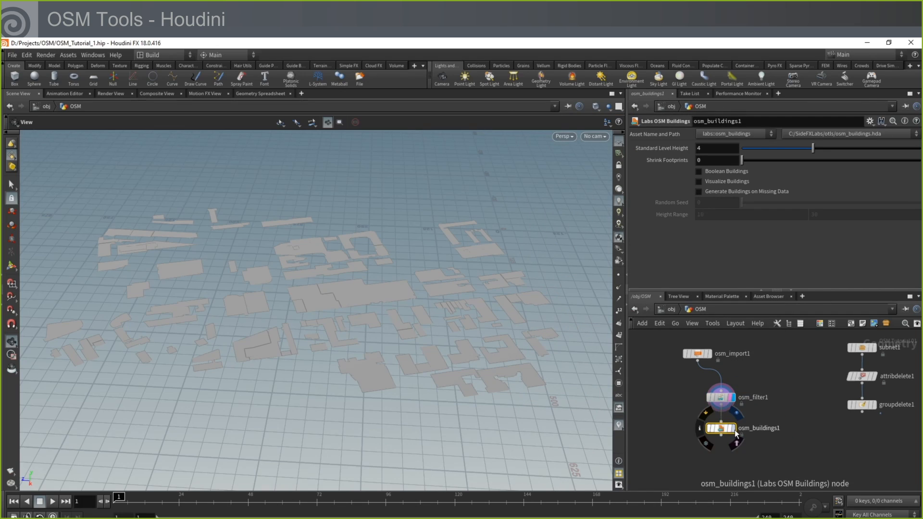
left_click_drag(674, 418, 733, 438)
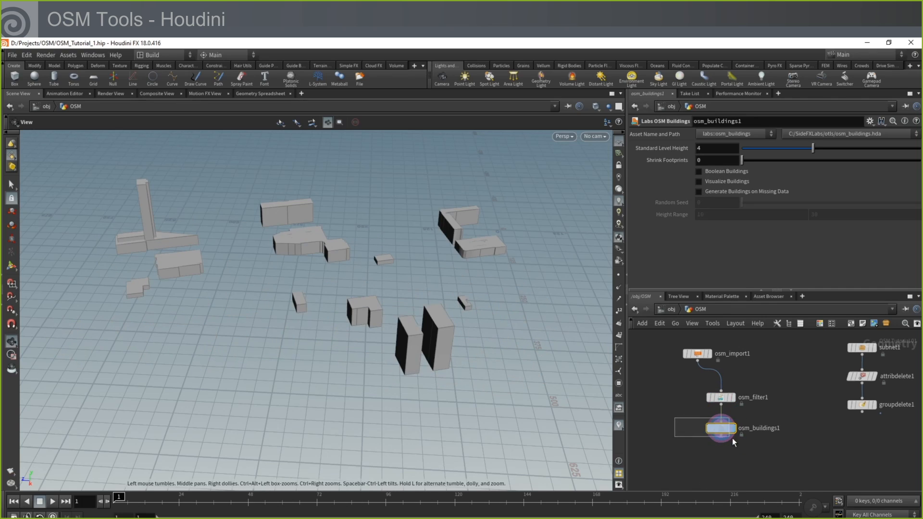
Step: Enable Generate Buildings on Missing Data and Visualize Buildings on osm_buildings1
left_click(702, 192)
left_click_drag(455, 283, 480, 288)
left_click(701, 181)
mouse_move(418, 293)
left_mouse_down()
mouse_move(392, 288)
mouse_move(385, 270)
mouse_move(413, 289)
left_mouse_up()
Step: Add a second Labs OSM Filter node branching from osm_import1 and display it
middle_click_drag(673, 418, 728, 420)
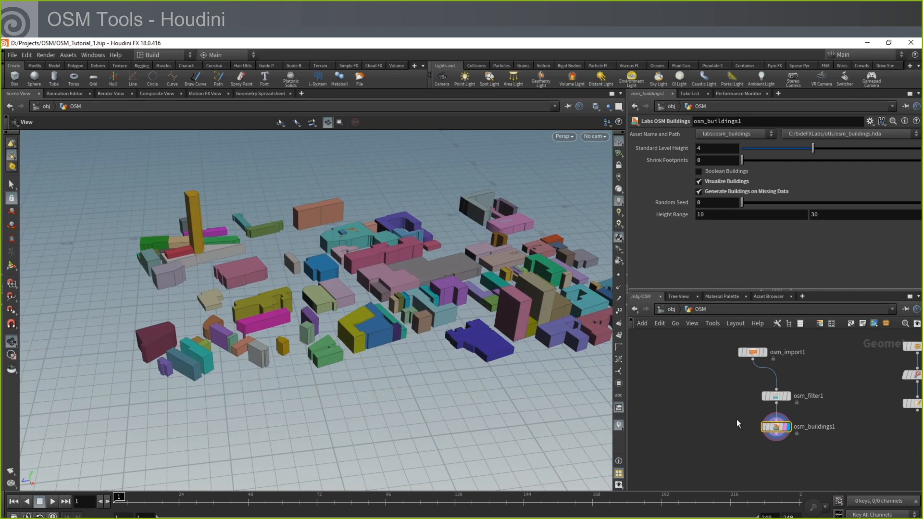
key("Tab")
type("osm")
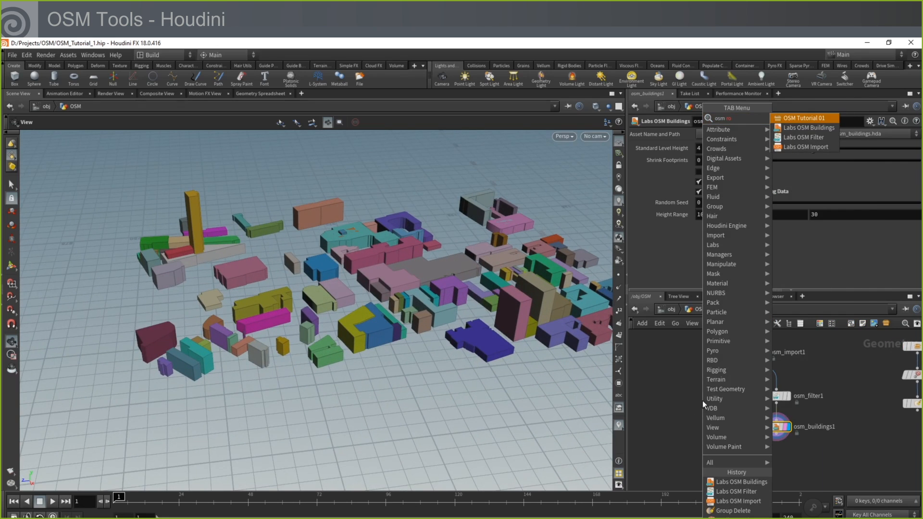
left_click(799, 146)
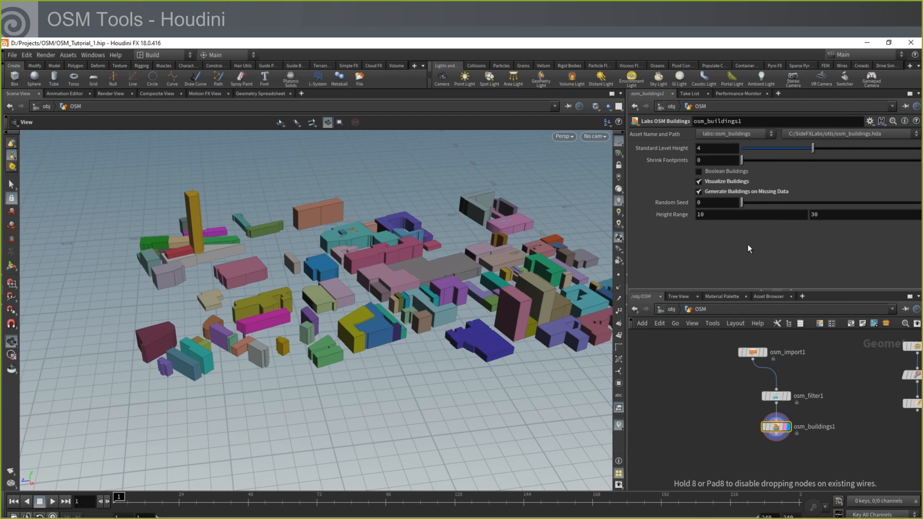
left_click(709, 398)
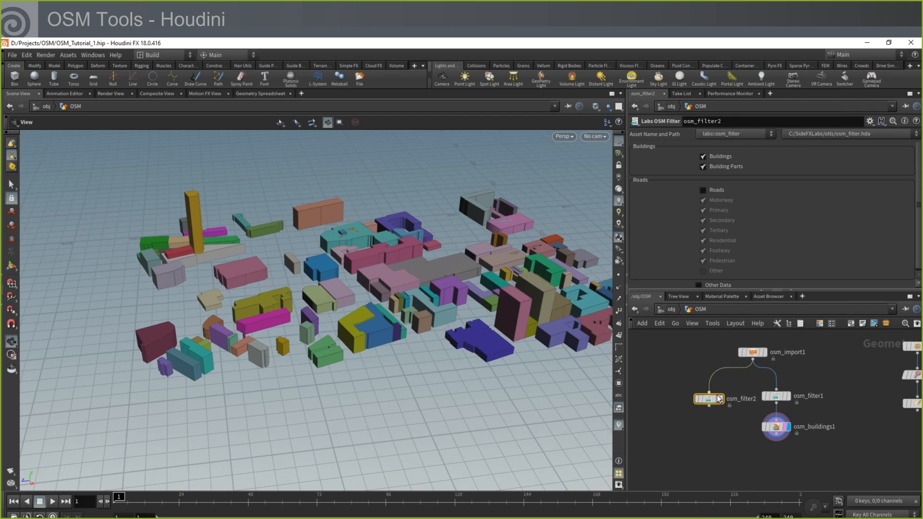
left_click(724, 409)
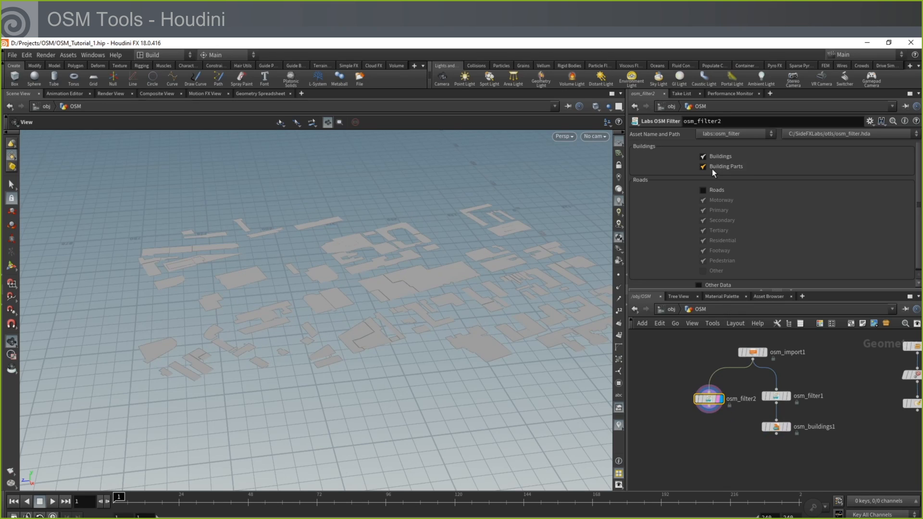
Step: Set osm_filter2 to exclude buildings and keep only Primary and Secondary roads
left_click(712, 156)
left_click(710, 190)
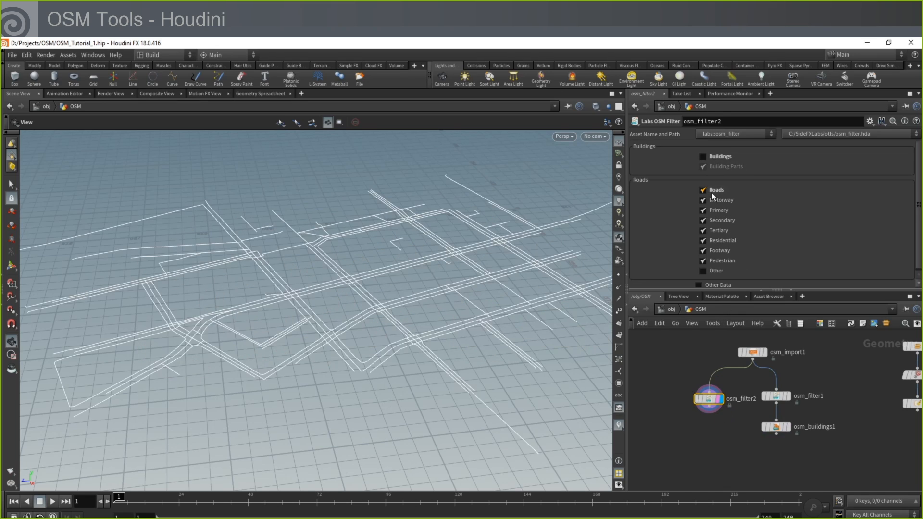
left_click(703, 228)
left_click(703, 238)
left_click(704, 248)
left_click(703, 258)
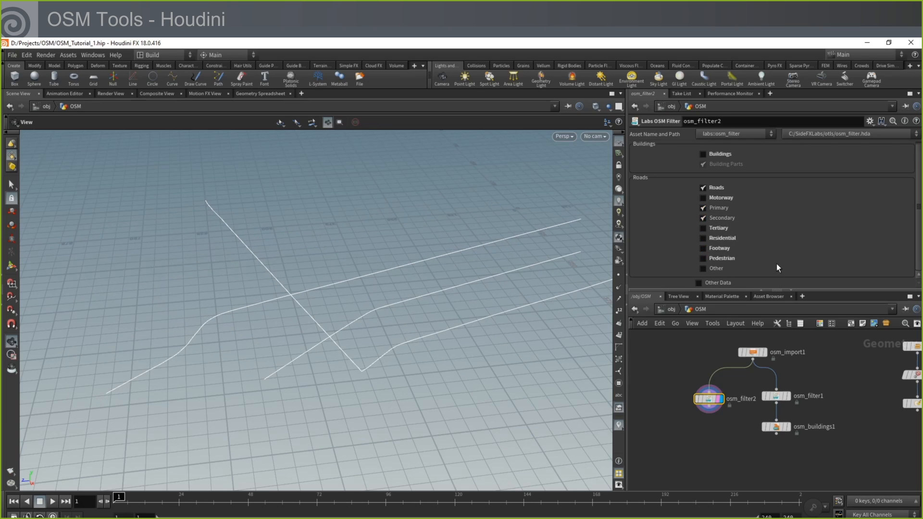
scroll(396, 352, "down", 3)
left_click_drag(396, 353, 404, 334)
Step: Add a Labs Road Generator node below osm_filter2 and display the generated roads
key("Tab")
type("road")
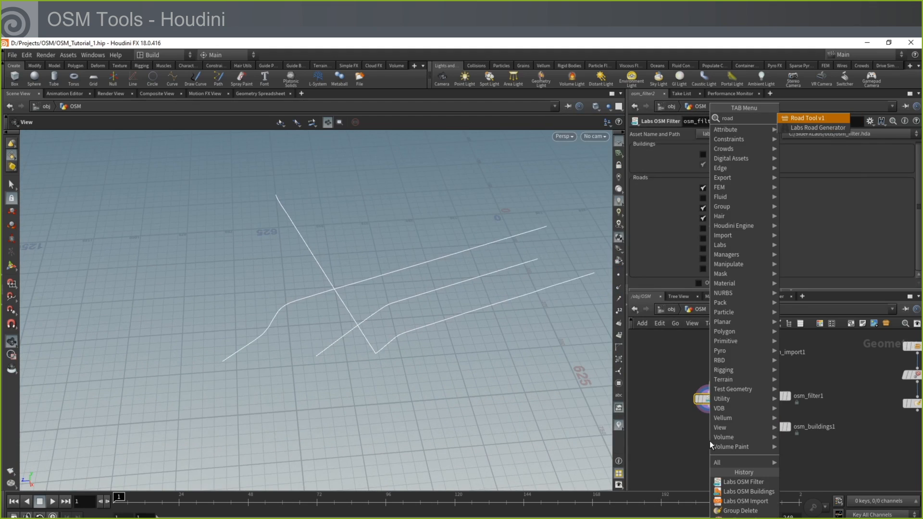
left_click(813, 128)
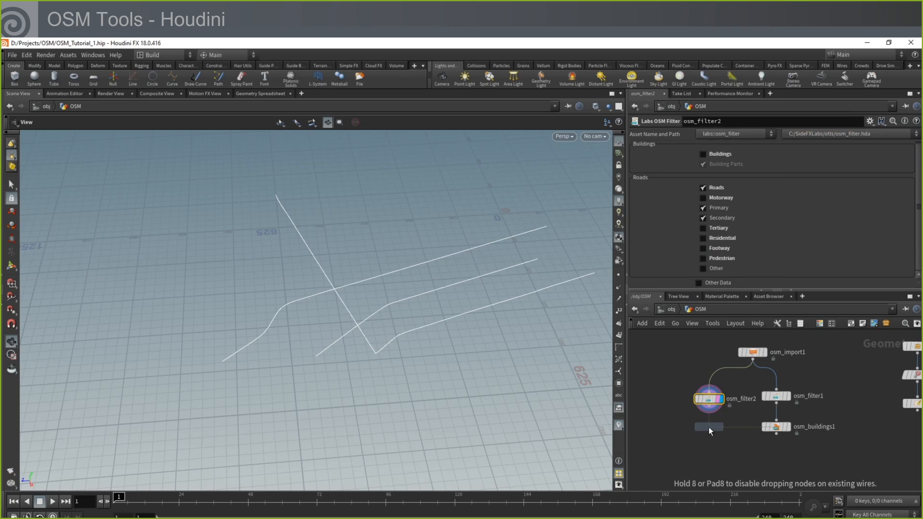
left_click(709, 427)
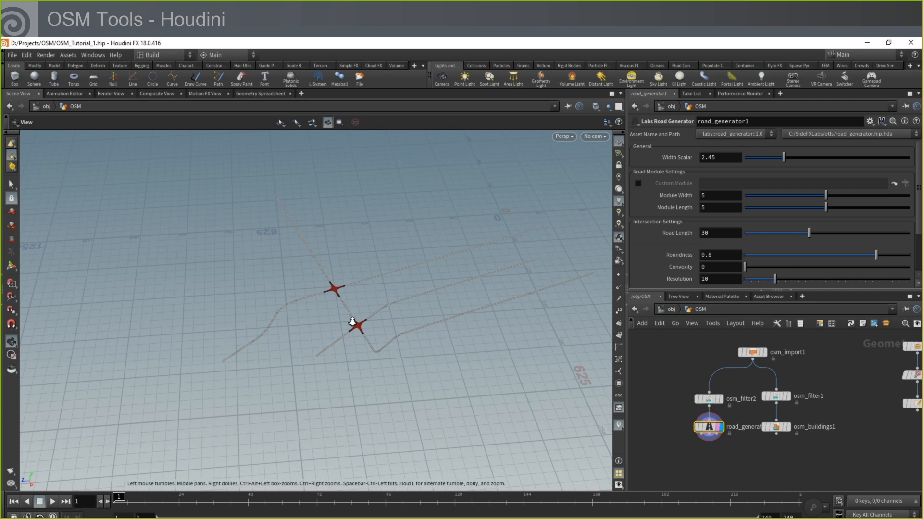
Step: Show wireframe edges on the shaded road mesh and frame the two intersections up close
right_click_drag(351, 322, 544, 177)
right_click_drag(362, 343, 421, 245)
left_click_drag(421, 245, 399, 295)
key("shift+w")
right_click_drag(389, 275, 326, 388)
right_click_drag(369, 283, 327, 349)
middle_click_drag(403, 282, 307, 339)
right_click_drag(307, 339, 359, 308)
middle_click_drag(316, 361, 337, 308)
Step: Set the road generator's Width Scalar to 4, intersection Road Length to 39.5, Roundness to 1 and Resolution to 23
left_click_drag(724, 157, 693, 159)
type("4")
key("Return")
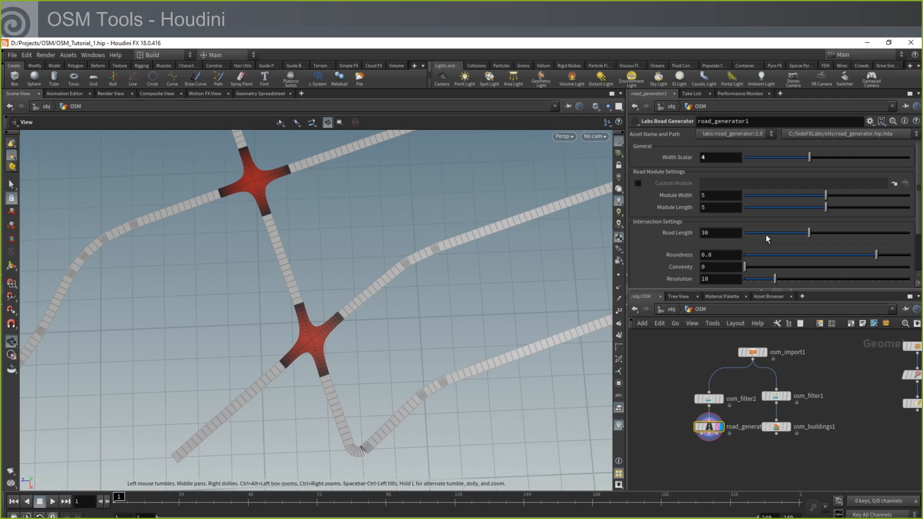
left_click_drag(809, 232, 914, 211)
scroll(761, 223, "down", 3)
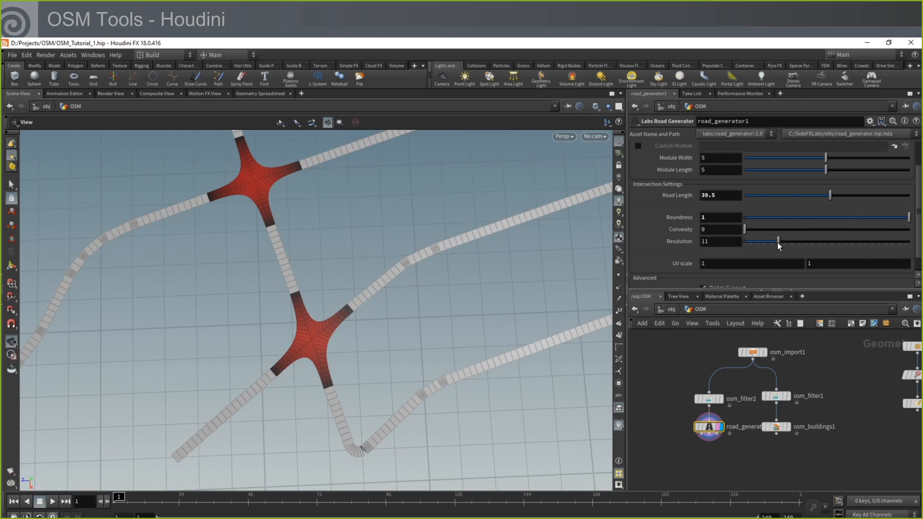
left_click_drag(815, 242, 821, 241)
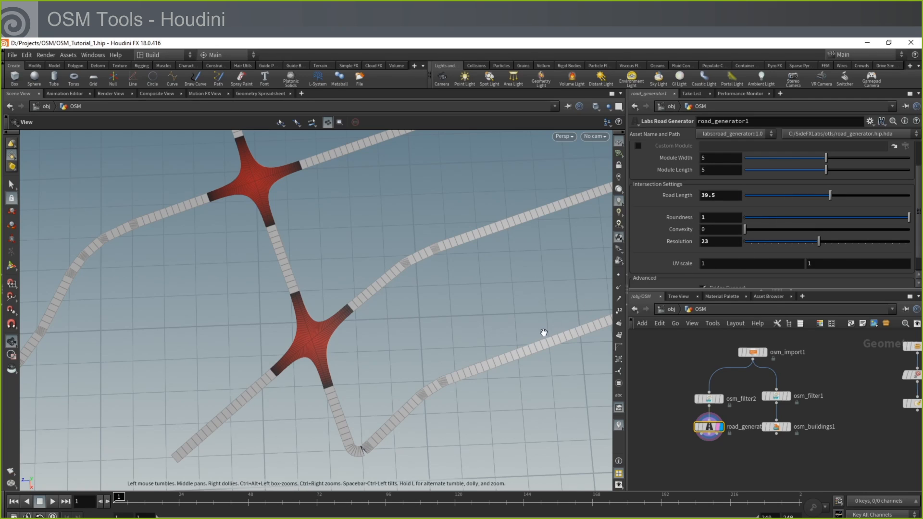
Step: Add a Merge node combining road_generator1 and osm_buildings1, and display the combined city
middle_click_drag(644, 447, 639, 410)
key("Tab")
type("merge")
key("Return")
left_click(744, 438)
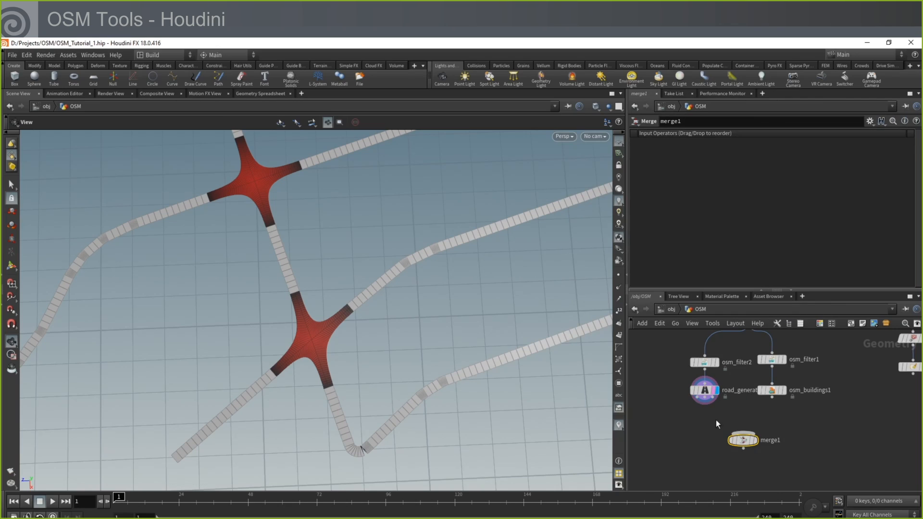
left_click(704, 405)
left_click(731, 422)
left_click(772, 397)
left_click(749, 431)
left_click(756, 439)
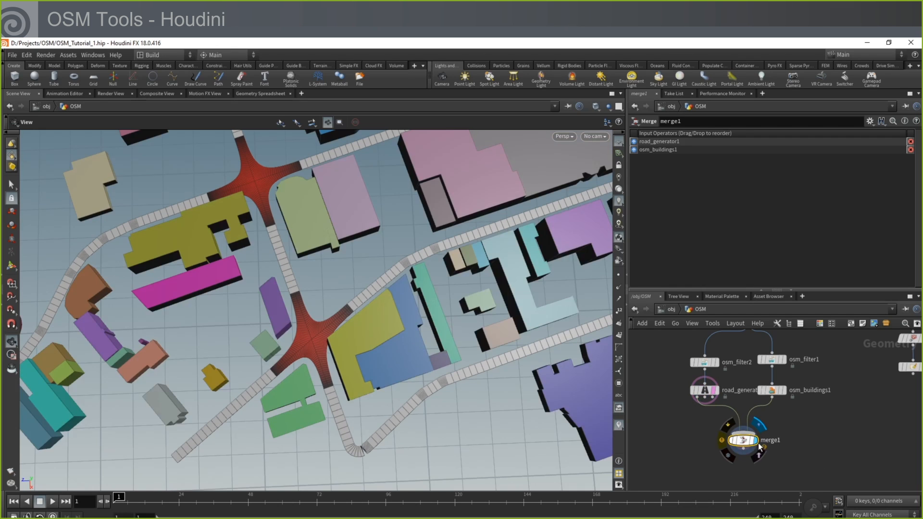
Step: Reset the road generator's intersection Road Length to its default of 30 and examine the merged buildings up close
left_click_drag(437, 384, 507, 297)
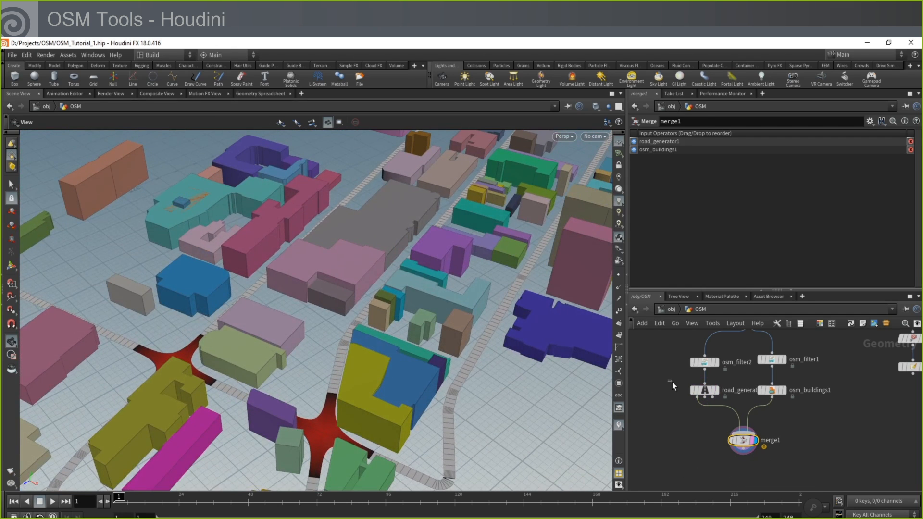
left_click(705, 390)
middle_click(690, 197, "ctrl")
left_click_drag(418, 330, 408, 367)
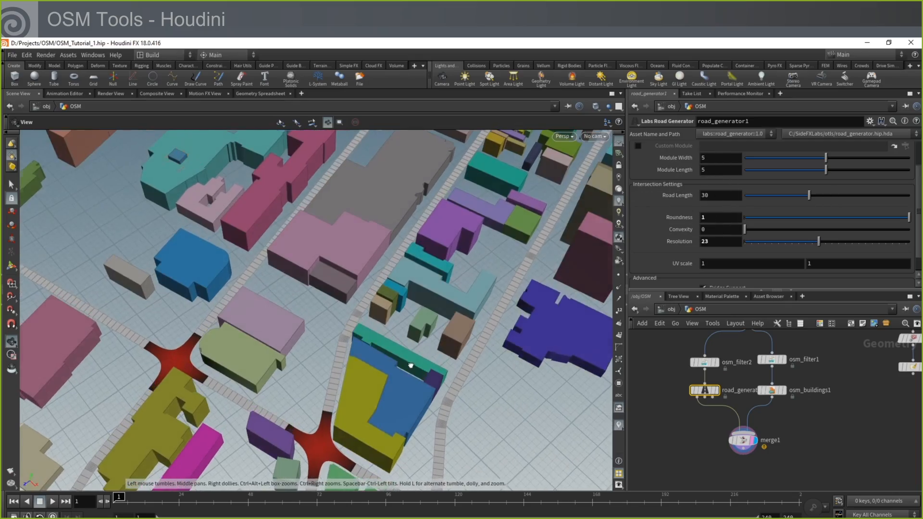
right_click_drag(408, 367, 354, 363)
middle_click_drag(373, 336, 371, 305)
left_click_drag(371, 305, 488, 264)
right_click_drag(291, 365, 379, 221)
middle_click_drag(215, 398, 332, 298)
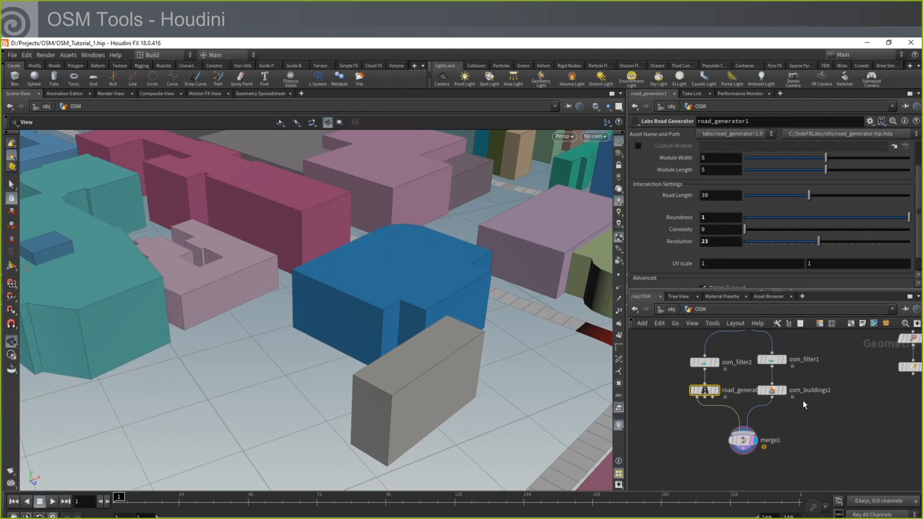
Step: Add a Blast node, wire osm_buildings1 into it and display it without templated geometry
key("Tab")
type("blast")
key("Return")
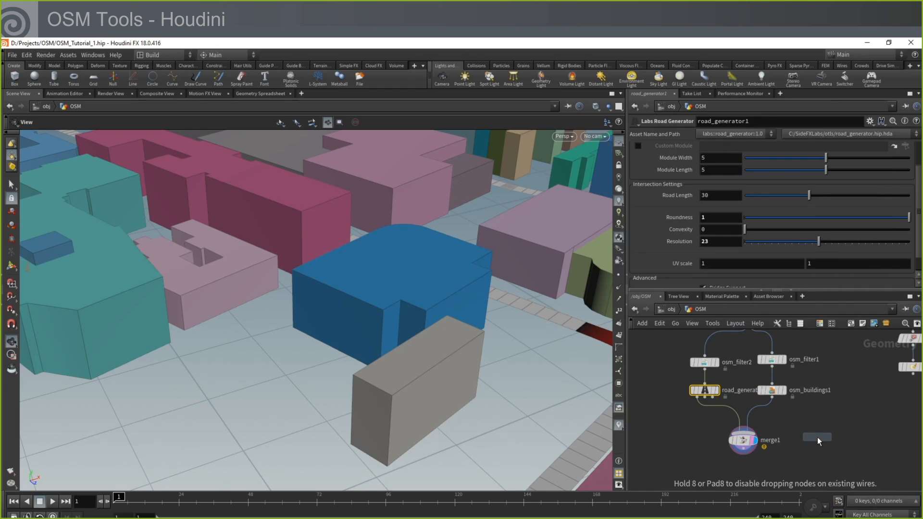
left_click(817, 437)
left_click(772, 397)
left_click(818, 431)
left_click(829, 437)
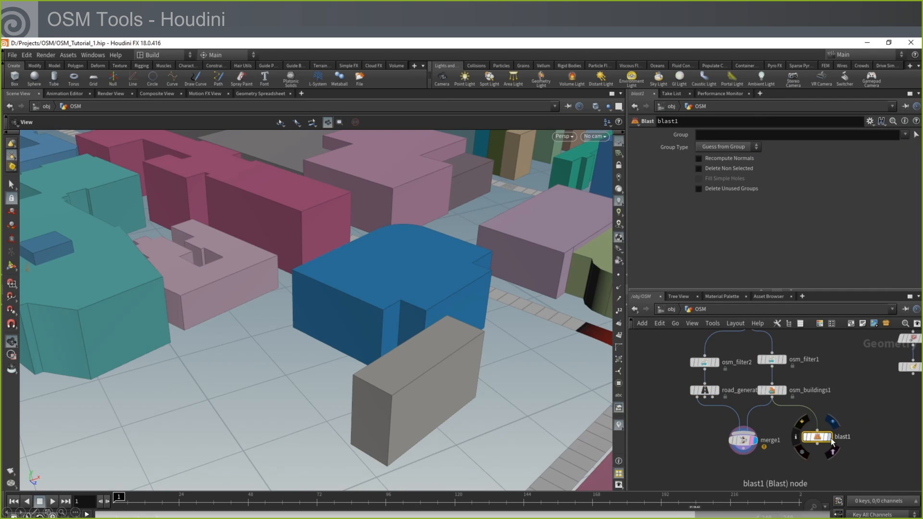
left_click(833, 453)
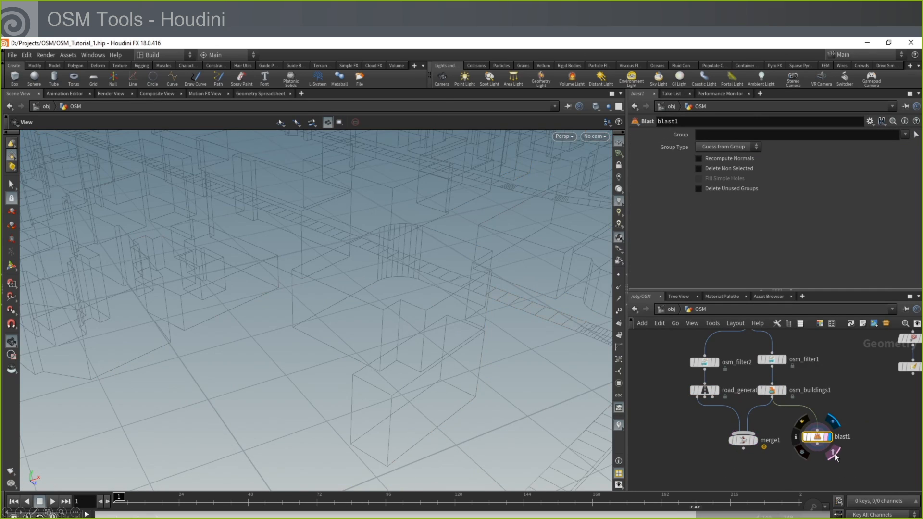
left_click(834, 454)
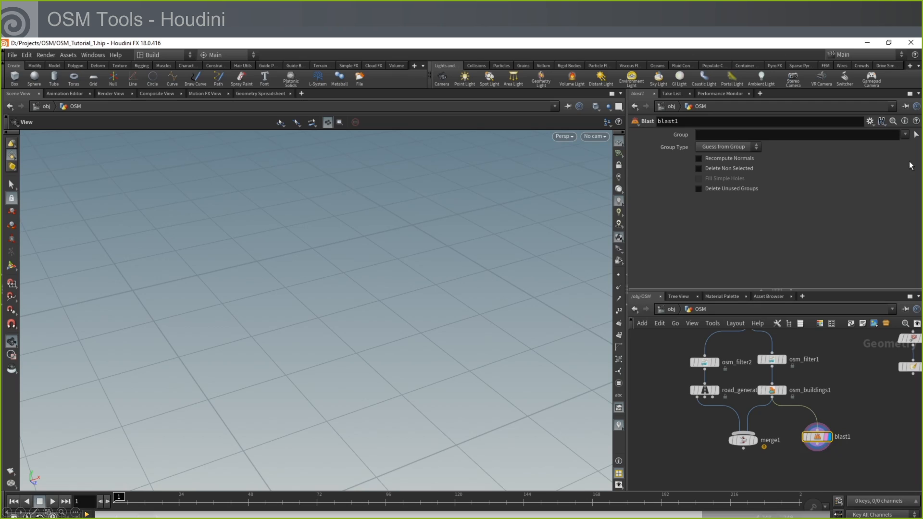
Step: Delete the blue building with the rounded corner by picking its primitives as the Blast group
left_click(916, 135)
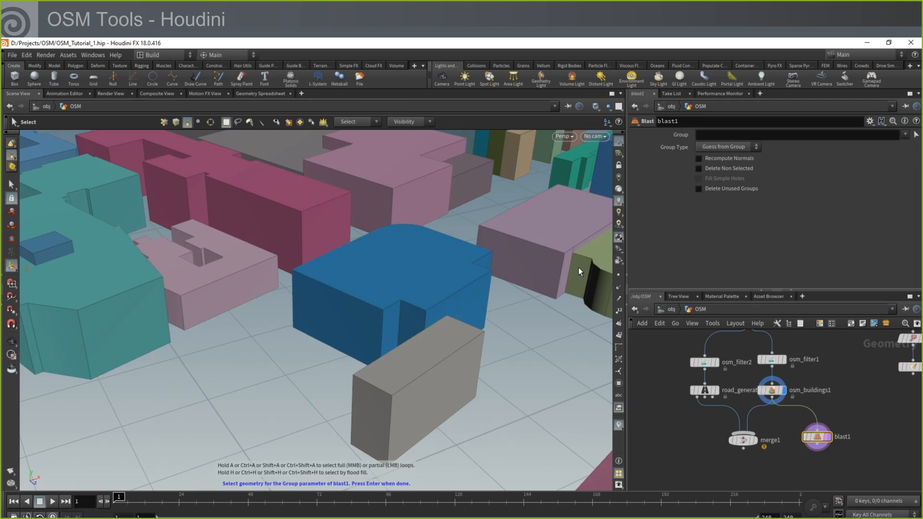
left_click(357, 286)
key("Return")
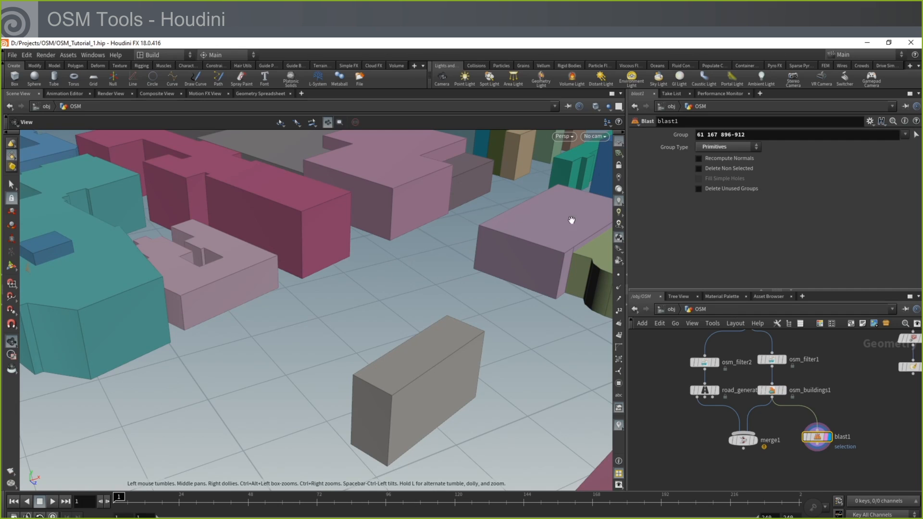
Step: Make the Blast node delete non-selected primitives so that only the picked building is kept
left_click(728, 168)
key("f")
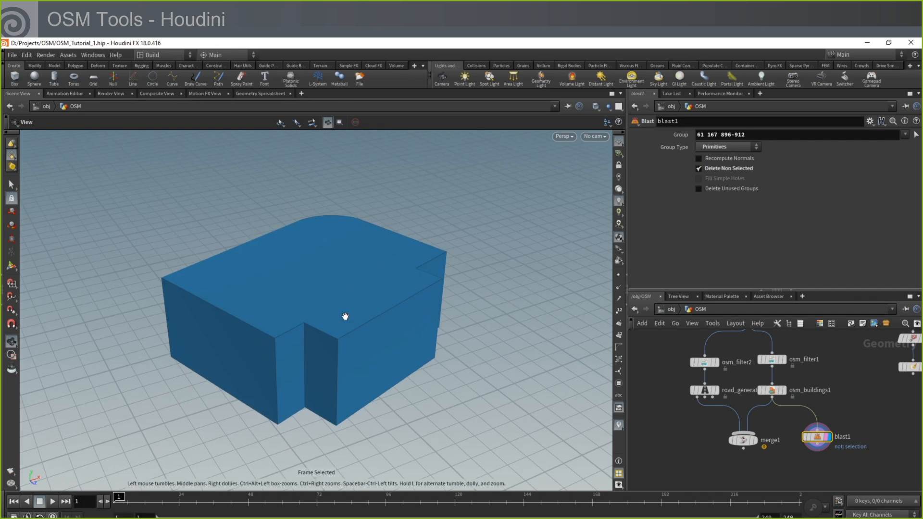
Step: Add a Labs Building Generator node fed by blast1 and display its result
middle_click_drag(826, 478, 769, 422)
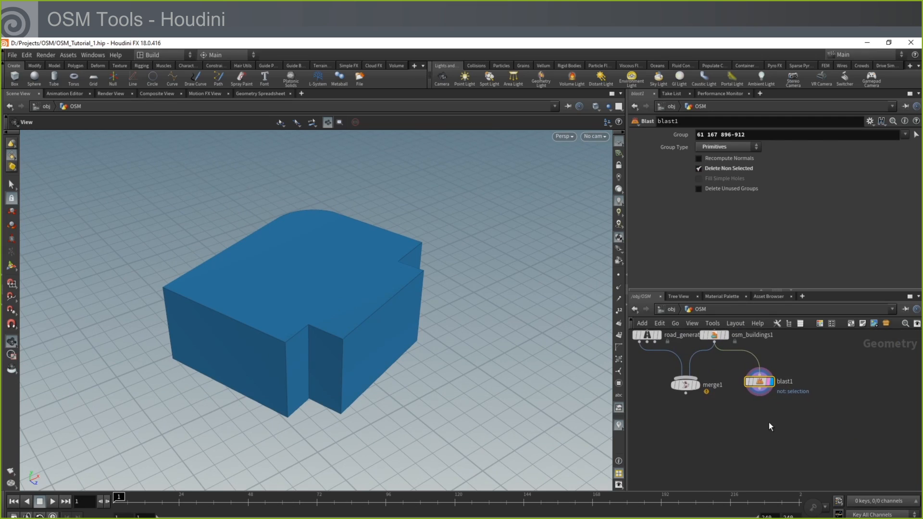
key("Tab")
type("building")
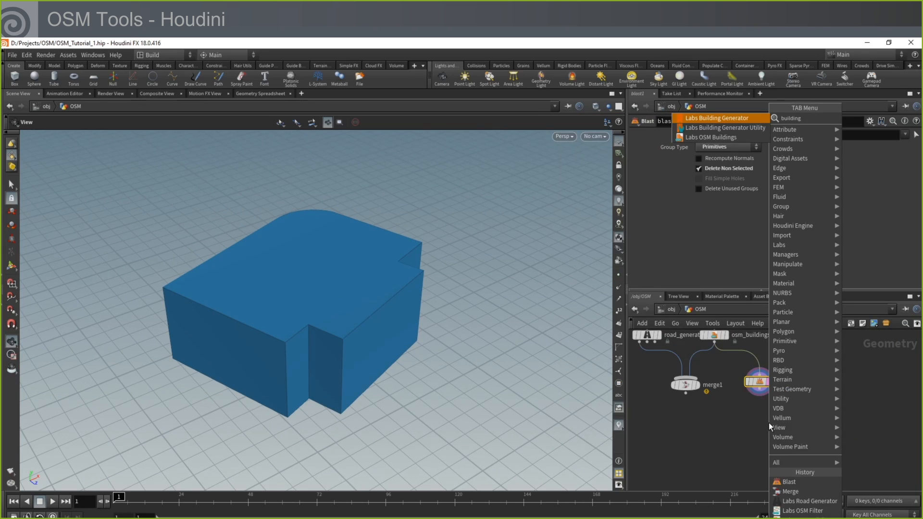
key("Return")
left_click(763, 423)
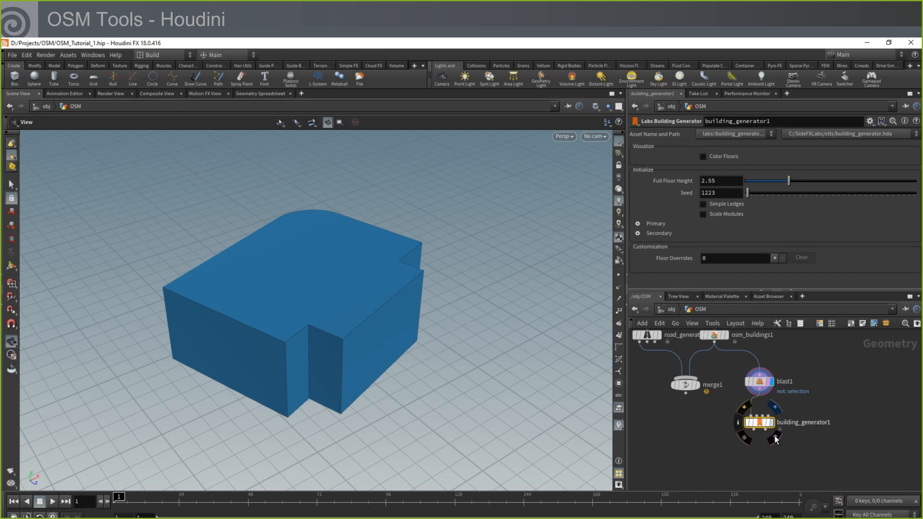
left_click(776, 439)
left_click_drag(395, 373, 366, 330)
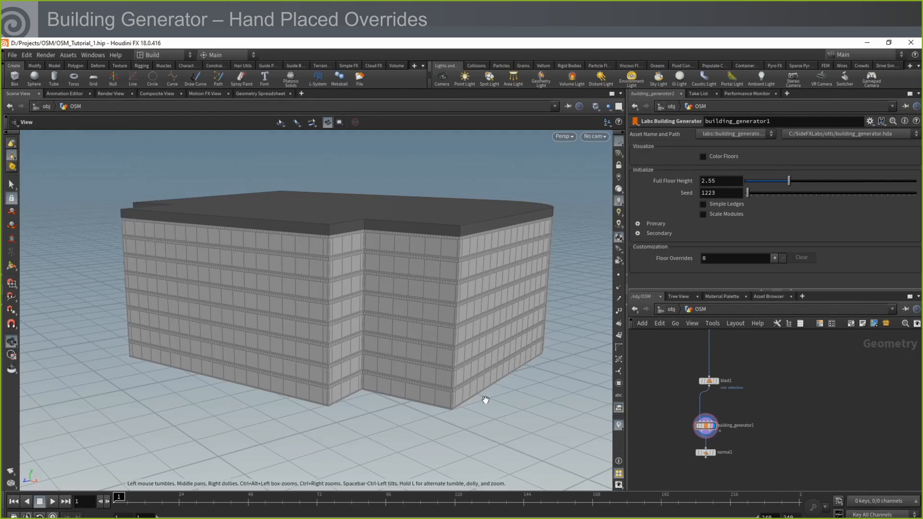
Step: Insert a Labs Axis Align node between blast1 and building_generator1 and display the building at the origin
left_click_drag(486, 400, 385, 412)
scroll(463, 269, "down", 6)
left_click_drag(464, 270, 457, 326)
middle_click_drag(457, 327, 423, 371)
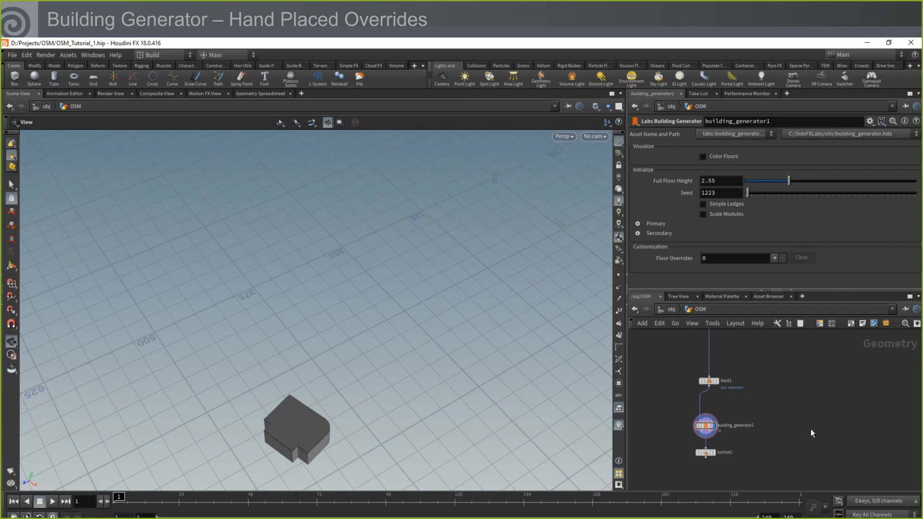
key("Tab")
type("axis a")
key("Return")
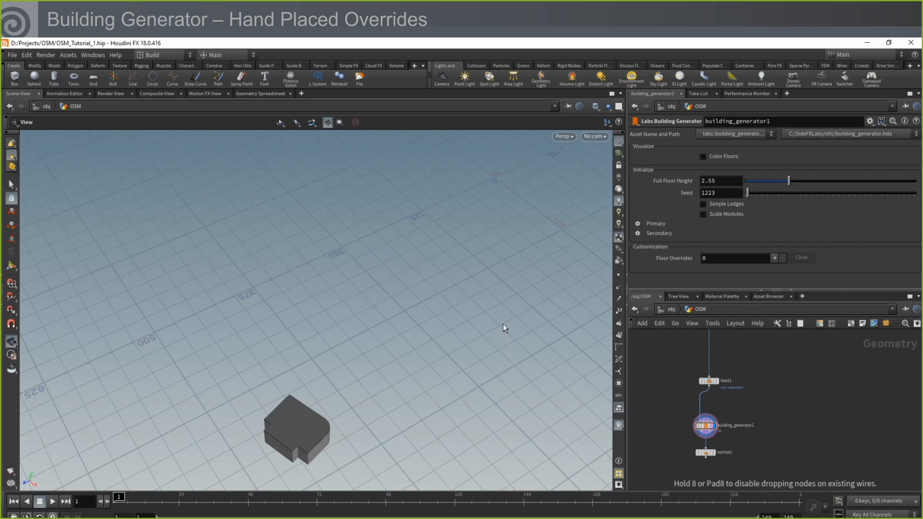
key("space+g")
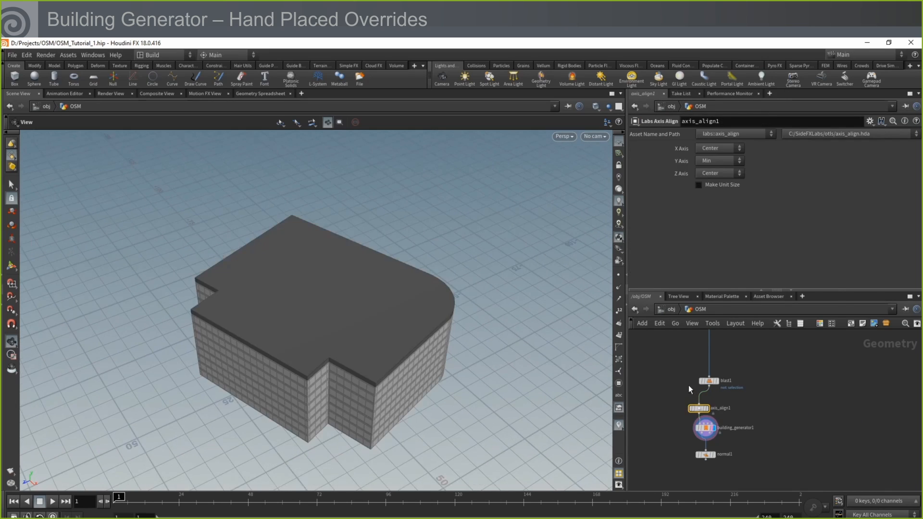
left_click(707, 409)
left_click_drag(451, 388, 346, 346)
left_click_drag(411, 356, 409, 315)
Step: Insert a Labs Straighten node between axis_align1 and building_generator1 and display it
key("Tab")
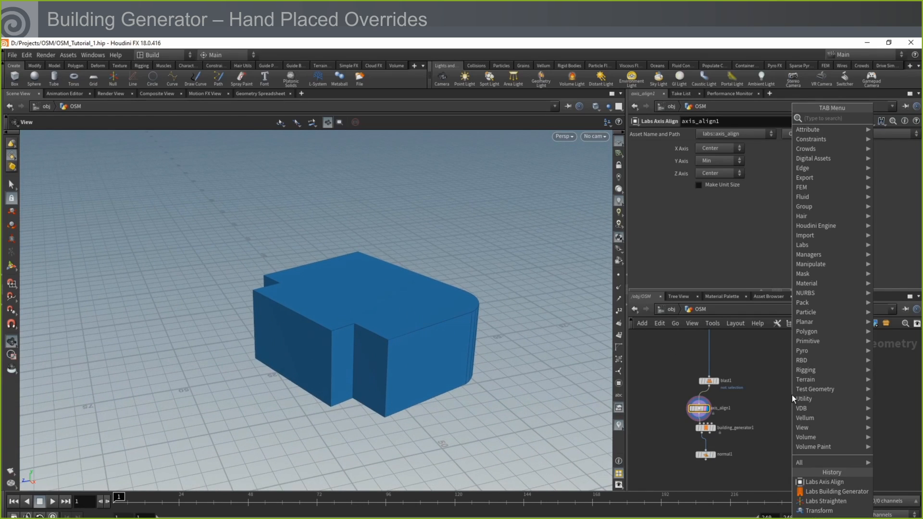
type("stra")
key("Down")
key("Down")
key("Down")
key("Down")
key("Down")
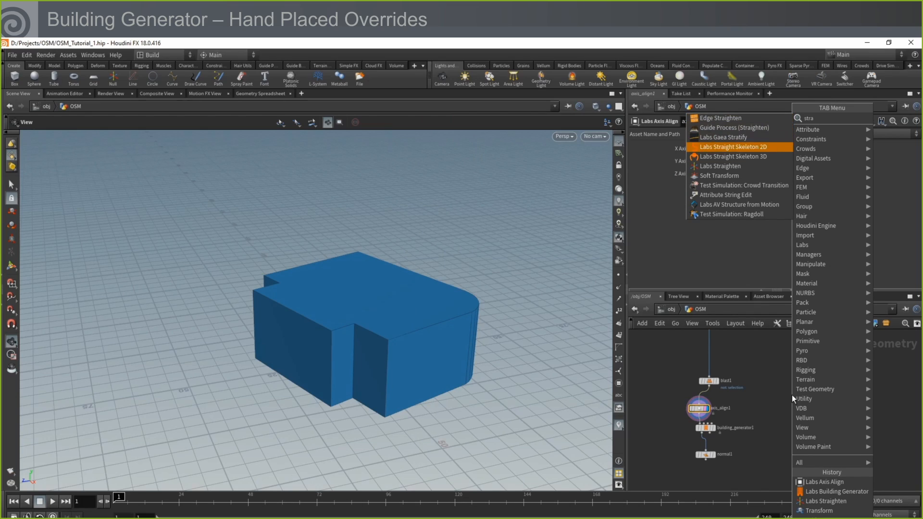
key("Return")
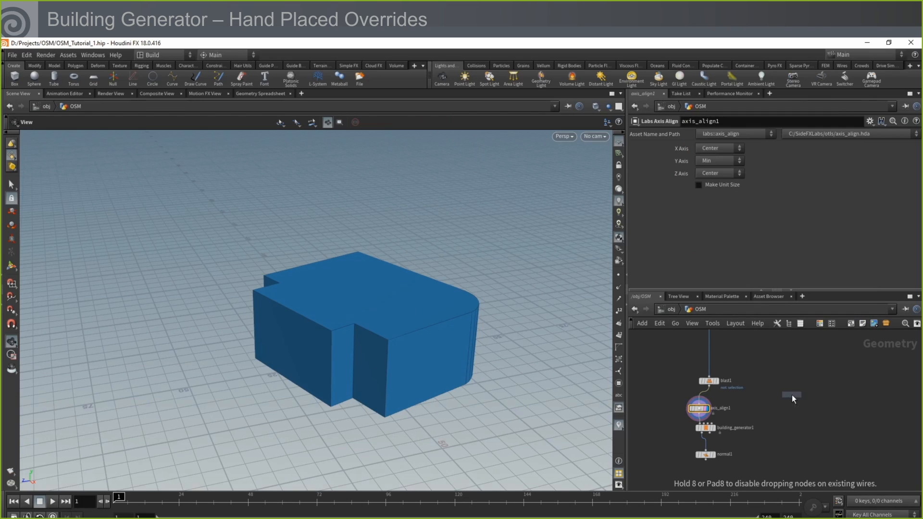
left_click(701, 423)
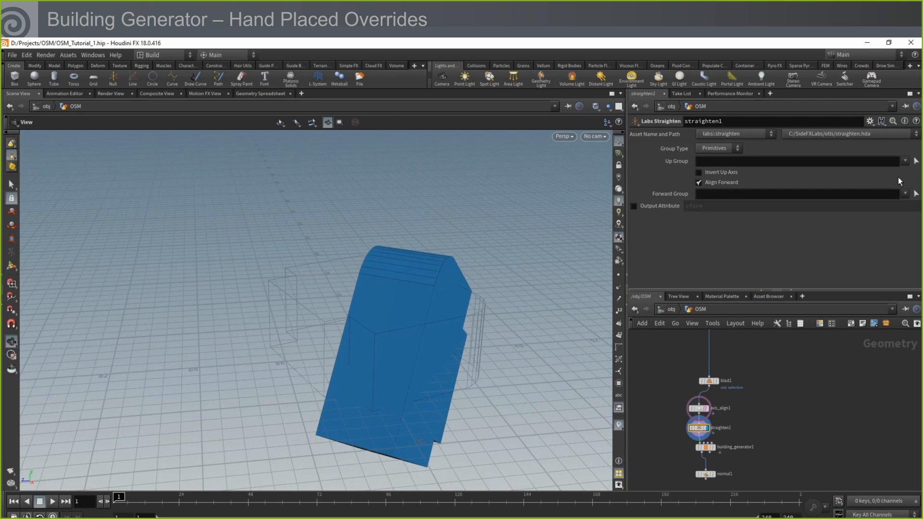
Step: Set the Straighten node's Up Group to roof primitive 1 and its Forward Group to wall primitive 13 by picking the faces
left_click(916, 160)
left_click(365, 291)
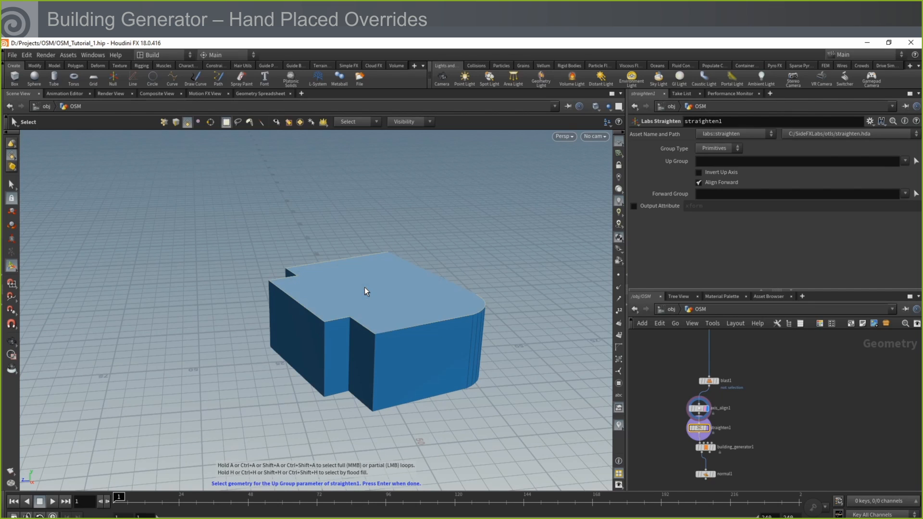
key("Return")
left_click_drag(352, 322, 469, 318)
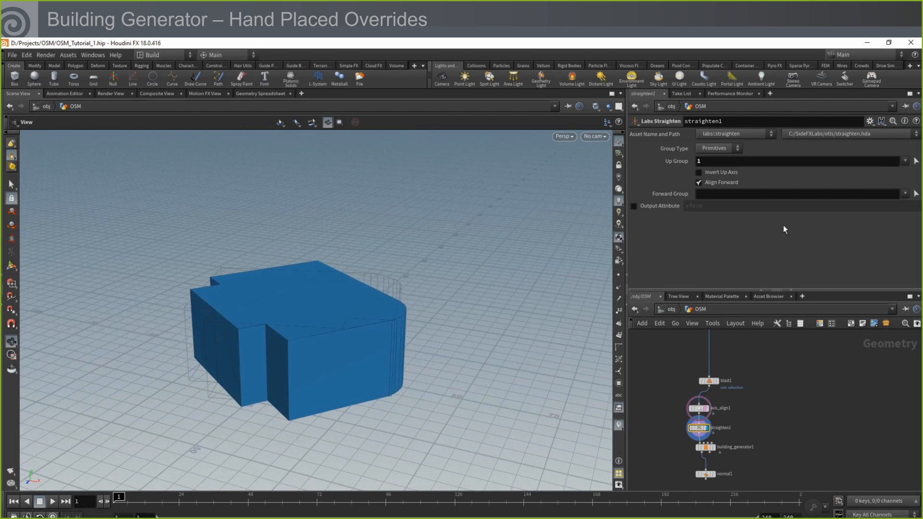
left_click(916, 194)
left_click(290, 357)
key("Return")
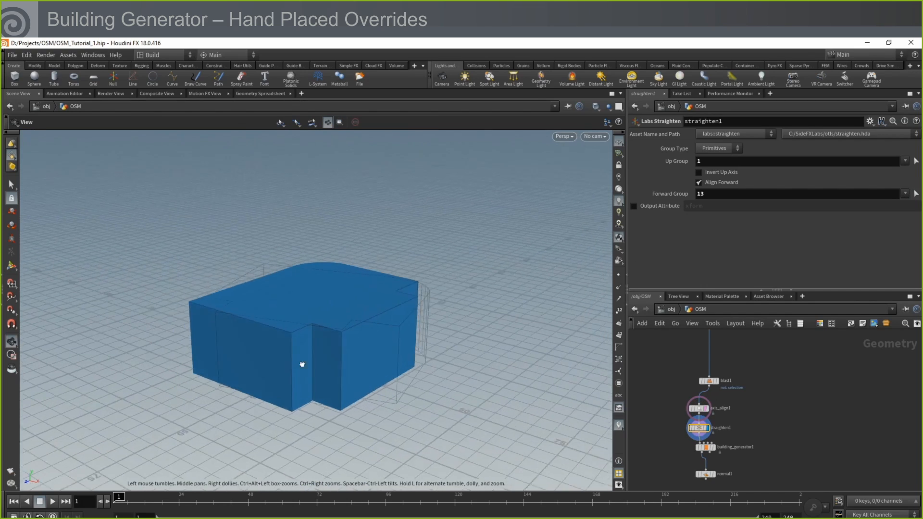
left_click_drag(336, 404, 314, 356)
scroll(313, 357, "up", 4)
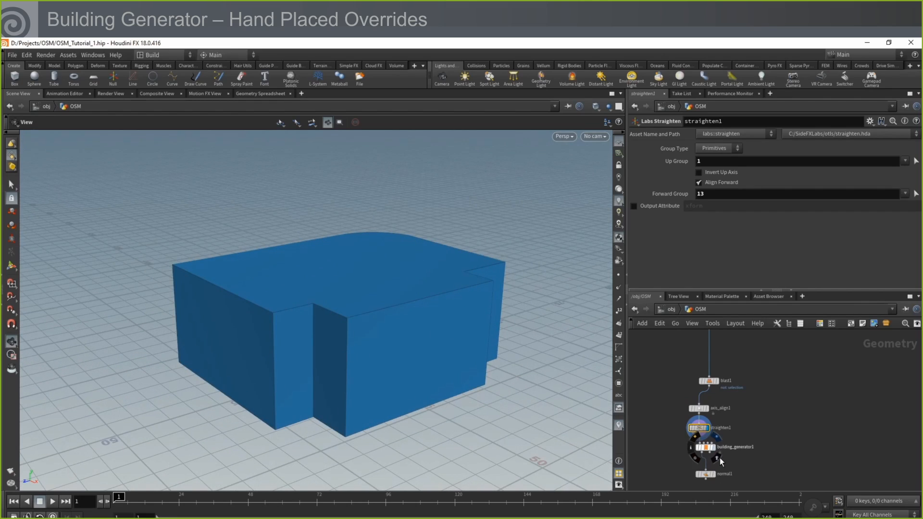
Step: Display building_generator1 and its downstream normal1 node to view the generated facade on the straightened building
left_click(719, 458)
middle_click_drag(761, 466, 759, 435)
left_click(716, 454)
scroll(336, 350, "up", 2)
middle_click_drag(337, 364, 340, 348)
mouse_move(341, 348)
left_mouse_down()
mouse_move(313, 331)
mouse_move(345, 338)
left_mouse_up()
Step: Add a File node that loads OSM_wall_01.fbx from House_Models and display the window wall module from the front
middle_click_drag(793, 382, 765, 397)
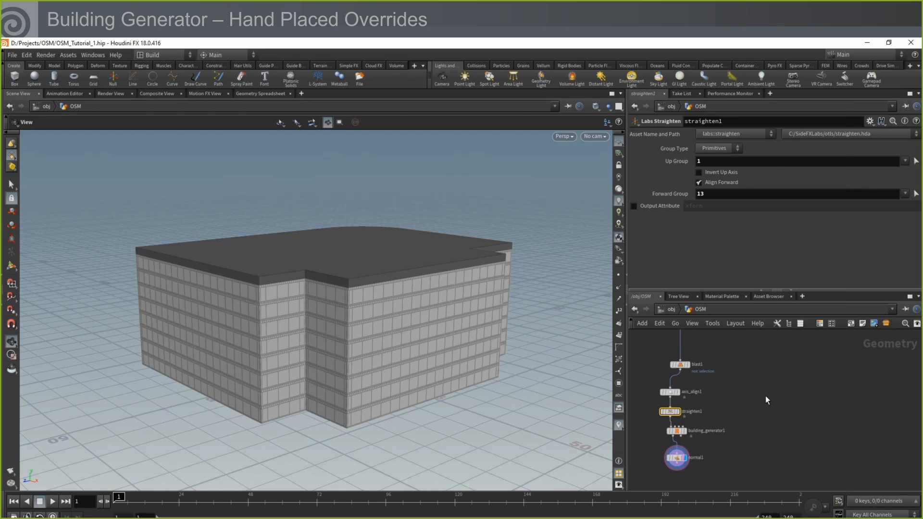
key("Tab")
type("fi")
left_click(765, 396)
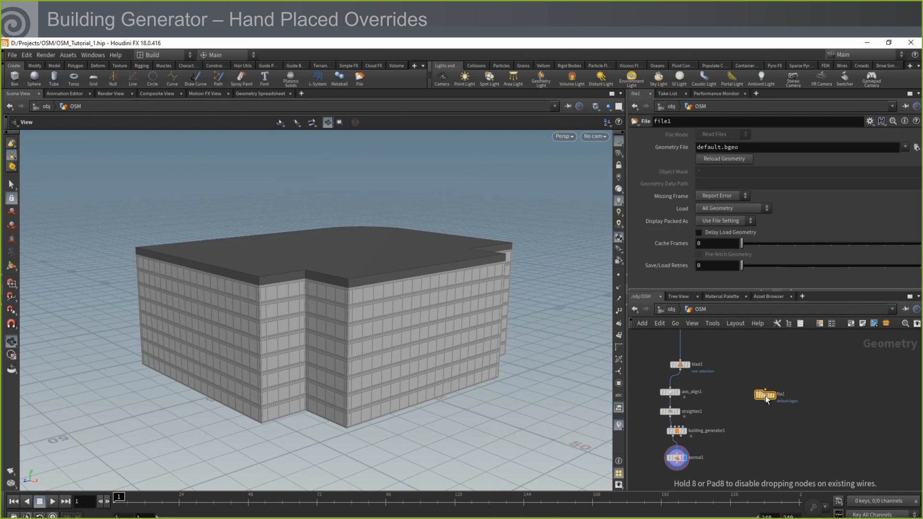
left_click(915, 149)
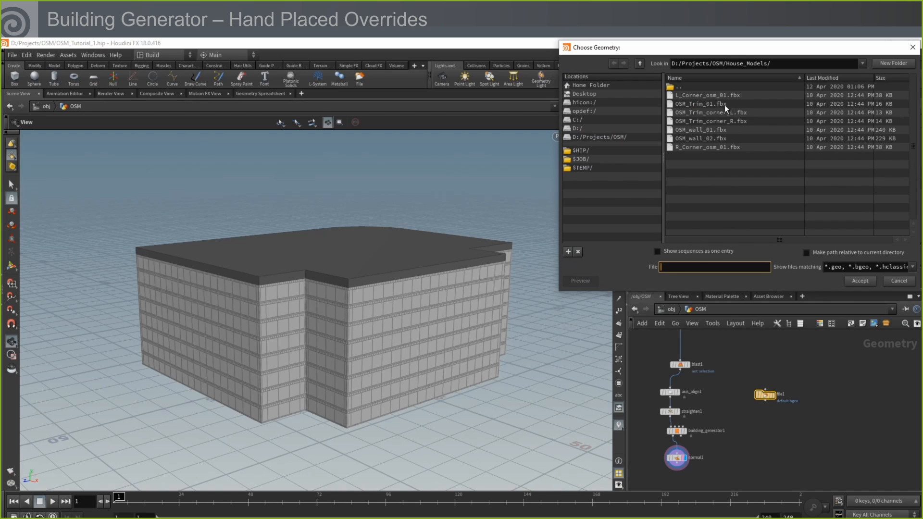
left_click(719, 130)
left_click(858, 280)
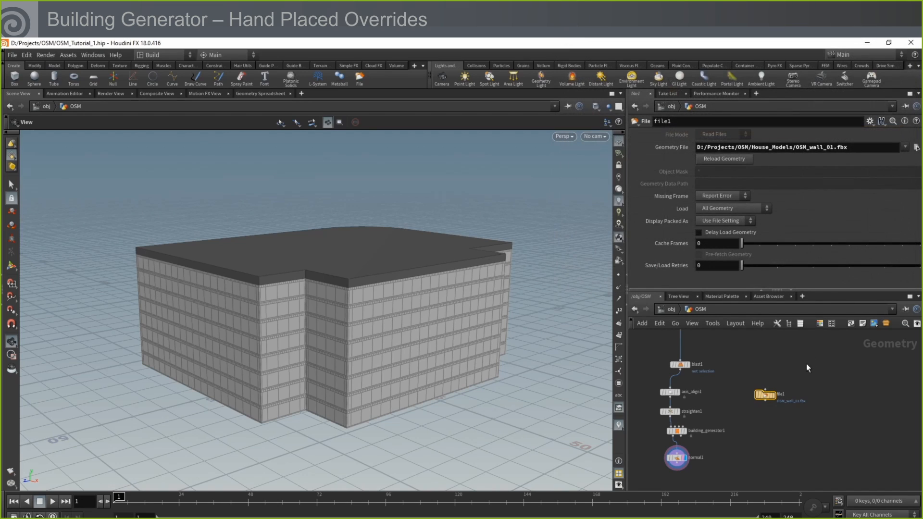
left_click(774, 399)
key("f")
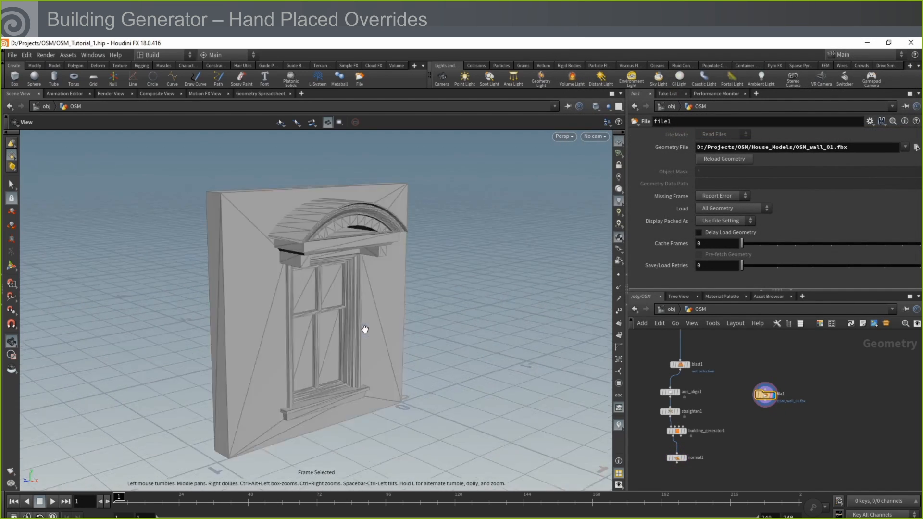
left_click_drag(337, 347, 298, 346)
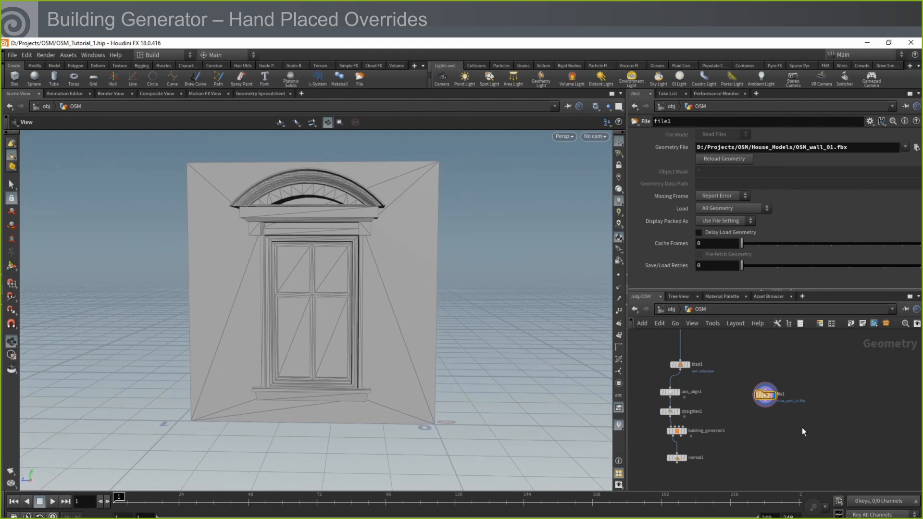
Step: Add a Labs Building Generator Utility node, wire file1 into it and display it
key("Tab")
type("building ge")
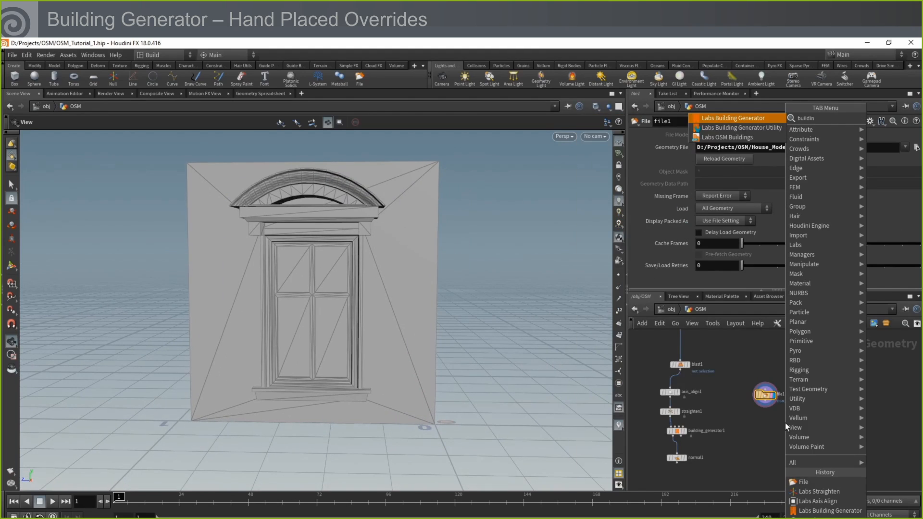
key("Down")
key("Return")
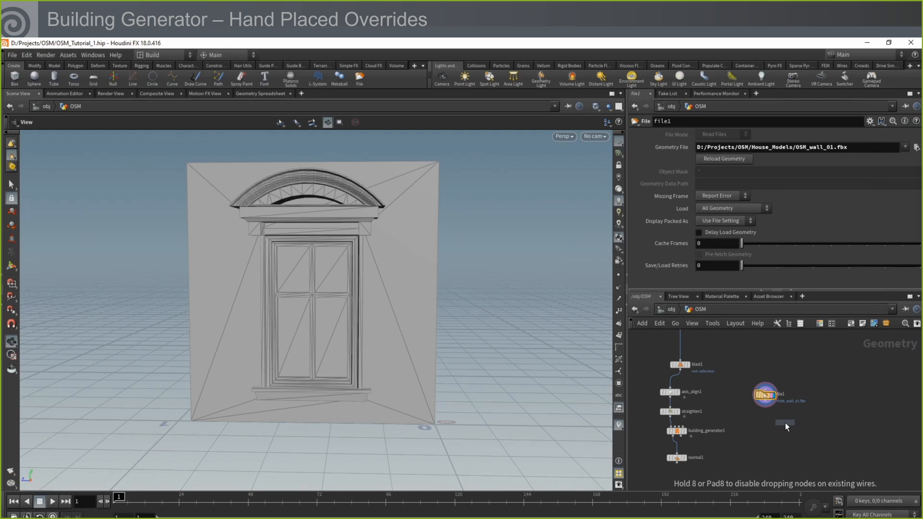
left_click(772, 426)
left_click_drag(763, 401, 769, 417)
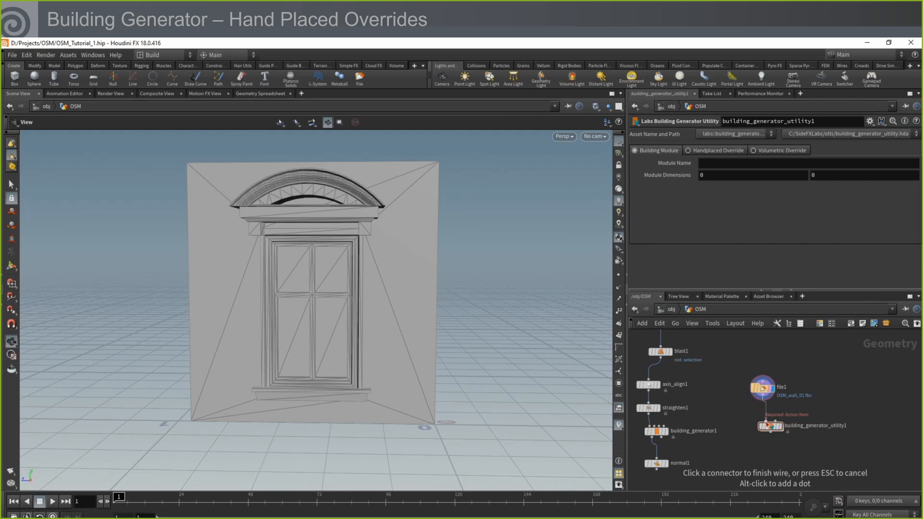
double_click(779, 427)
key("Return")
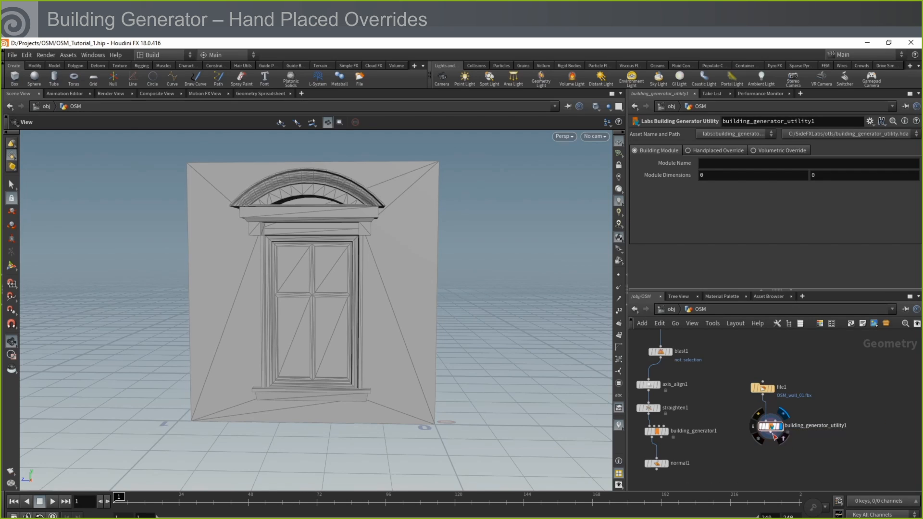
Step: Set the Module Name of building_generator_utility1 to wall_*A
scroll(403, 341, "down", 3)
left_click(711, 164)
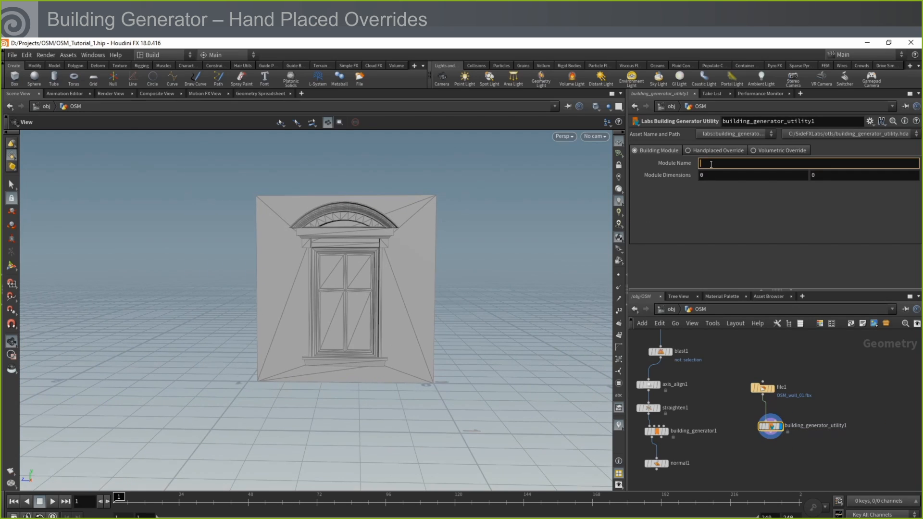
type("wall_*A")
key("Return")
mouse_move(418, 310)
left_mouse_down()
mouse_move(446, 316)
mouse_move(416, 324)
left_mouse_up()
Step: Duplicate the File and Building Generator Utility pair and load OSM_wall_02.fbx in the displayed file2 copy
left_click_drag(830, 371, 876, 426)
middle_click_drag(902, 418, 814, 428)
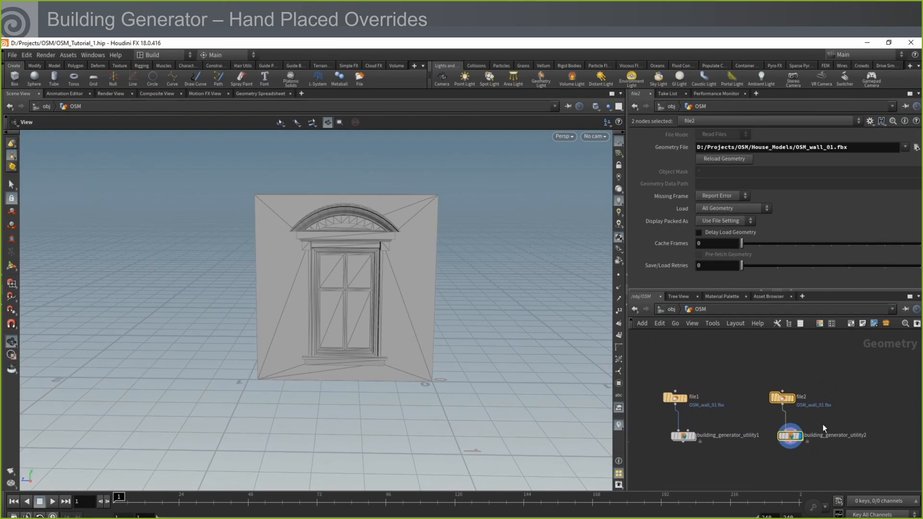
left_click_drag(850, 368, 780, 404)
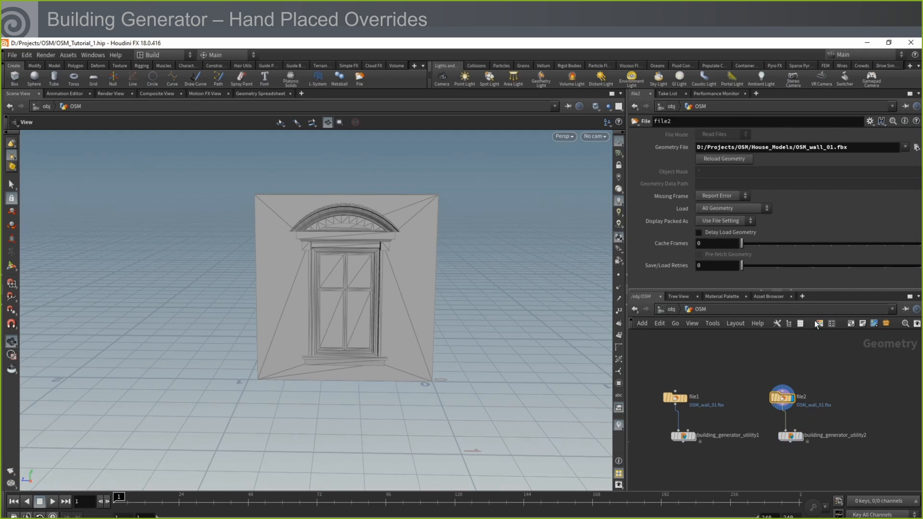
left_click(831, 147)
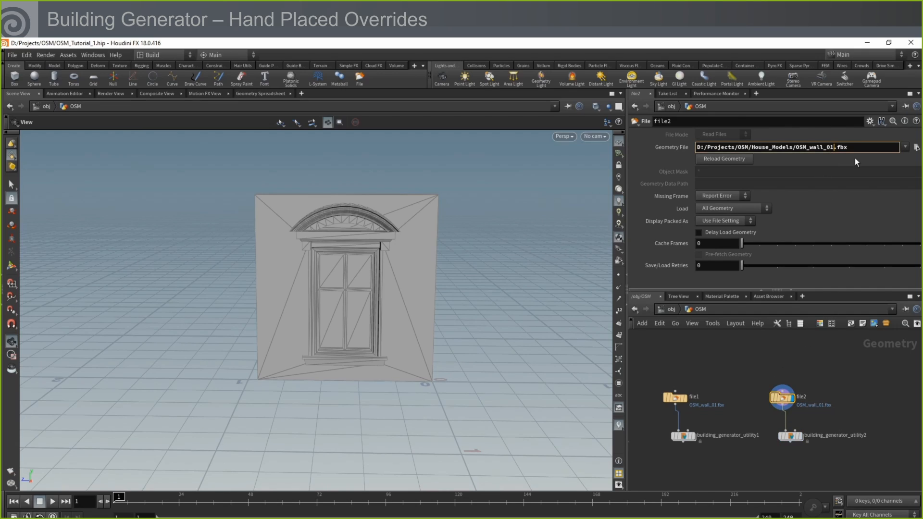
type("2")
key("Return")
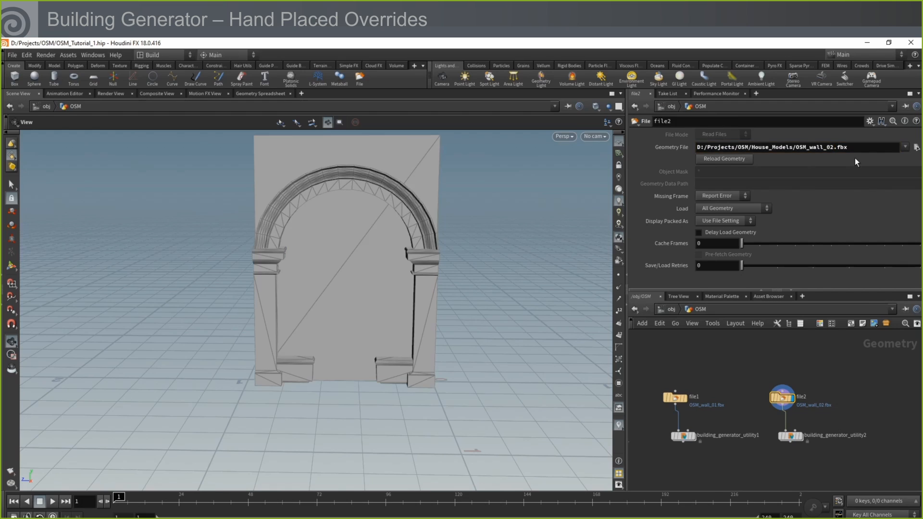
Step: Set the Module Name of building_generator_utility2 to wall_*B
left_click_drag(842, 418, 787, 450)
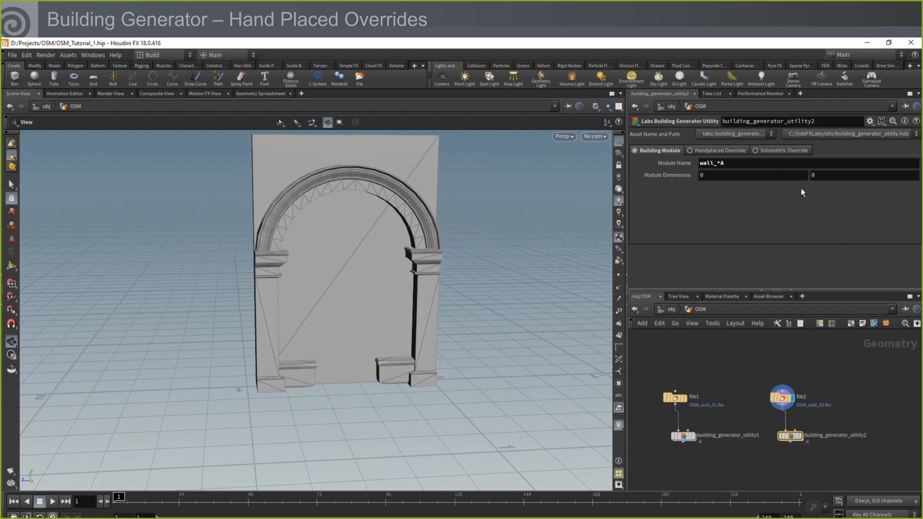
key("Return")
Step: Merge the outputs of building_generator_utility1 and building_generator_utility2 in a new Merge node
middle_click_drag(716, 463, 726, 438)
left_click(695, 420)
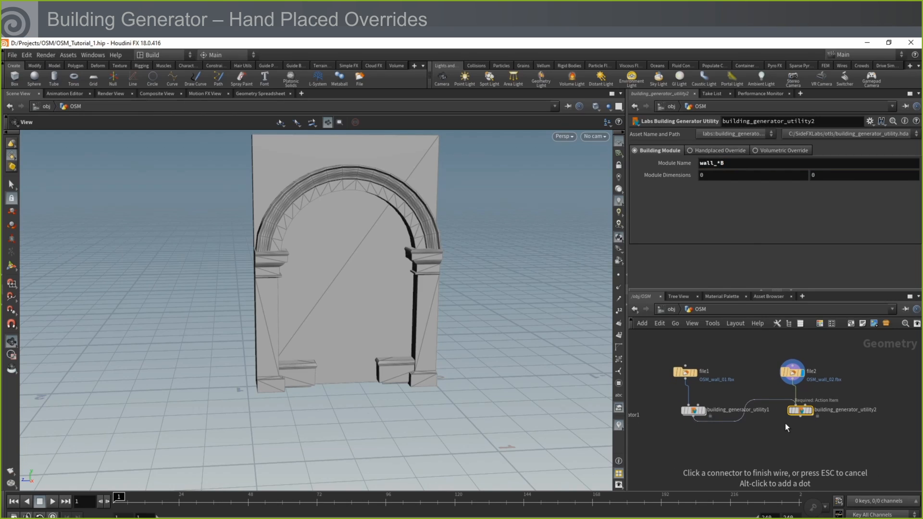
left_click(801, 420, "shift")
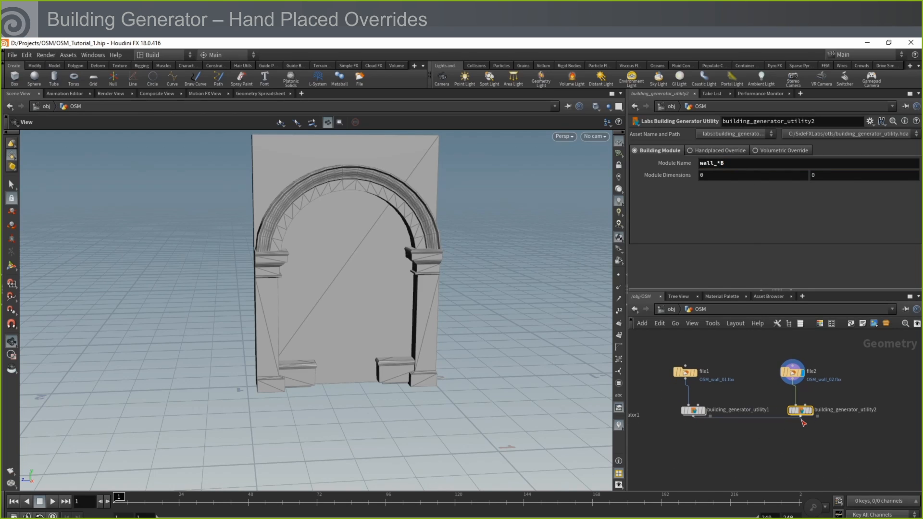
left_click(767, 446, "alt")
Step: Wire the merge node's output into the second input of building_generator1
middle_click_drag(778, 461, 840, 426)
left_click(829, 421)
middle_click_drag(717, 433, 783, 460)
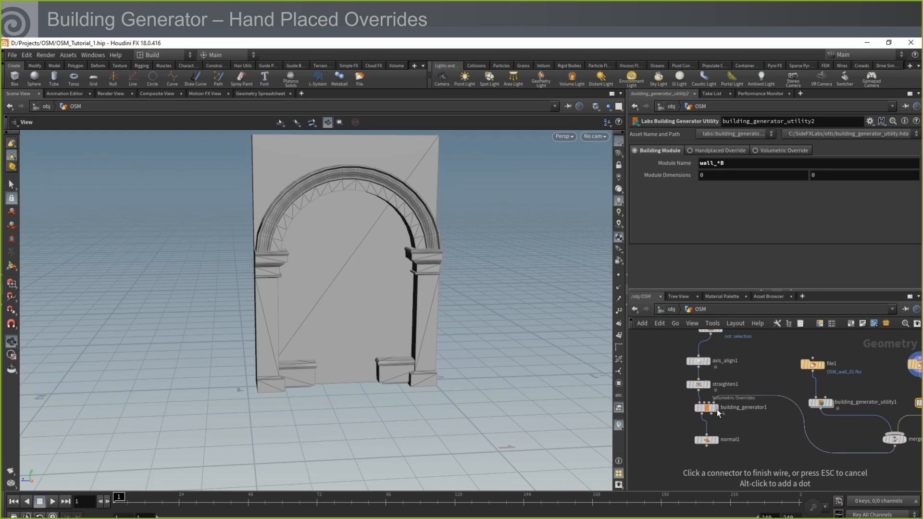
left_click(705, 405)
key("h")
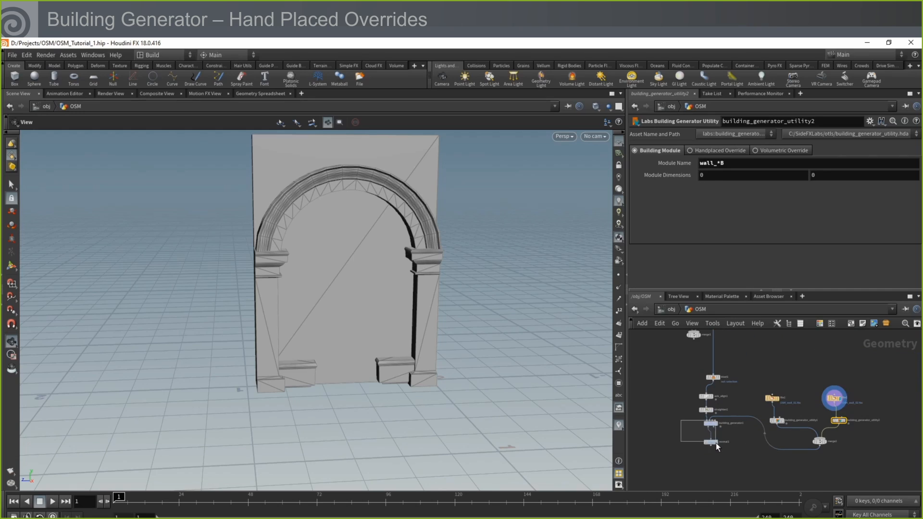
Step: Move building_generator1 and normal1 lower in the network and shift the wall module nodes with their merge up beside the main chain
left_click(712, 423)
left_click_drag(712, 423, 708, 447)
left_click_drag(887, 392, 831, 408)
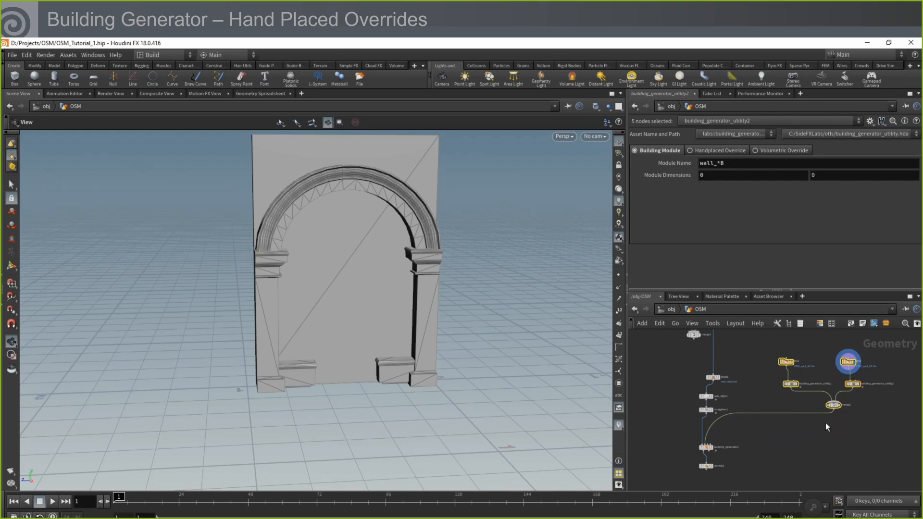
left_click(828, 415)
Step: Display normal1 and disable the Bottom Ledge of building_generator1
scroll(728, 460, "up", 5)
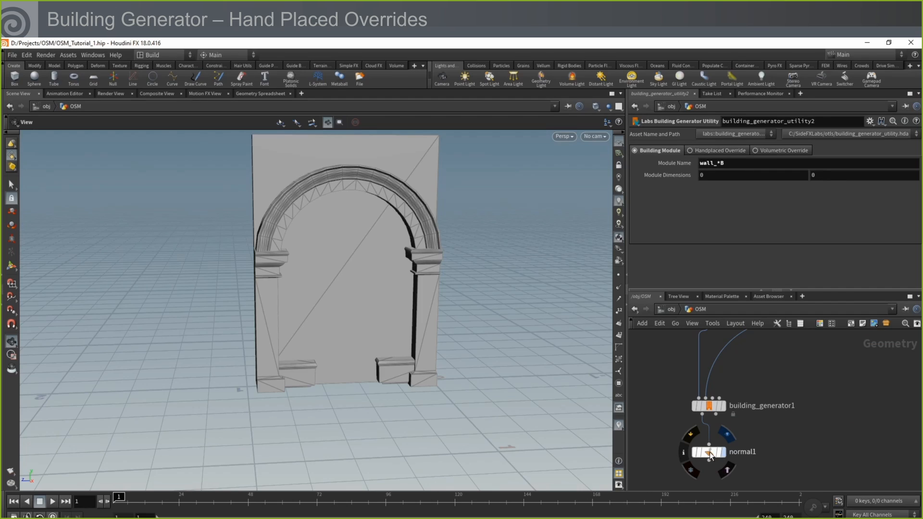
left_click(709, 452)
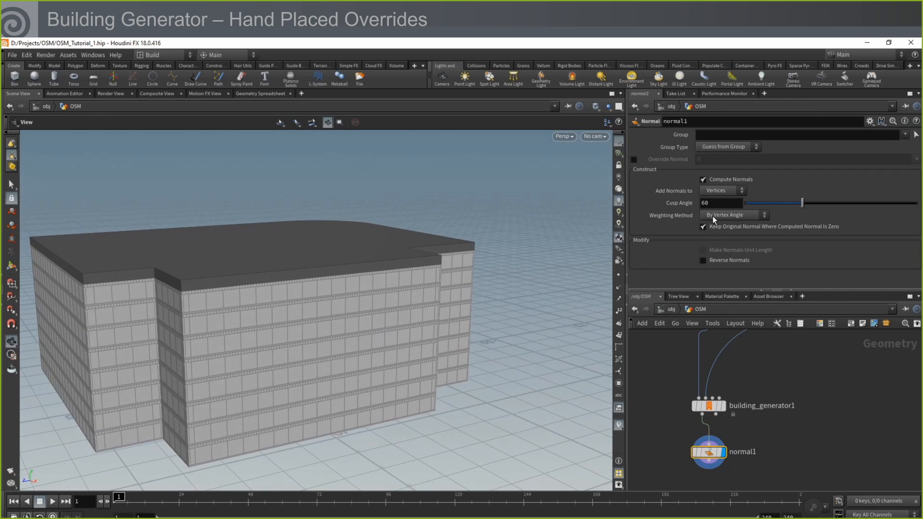
left_click_drag(657, 373, 727, 412)
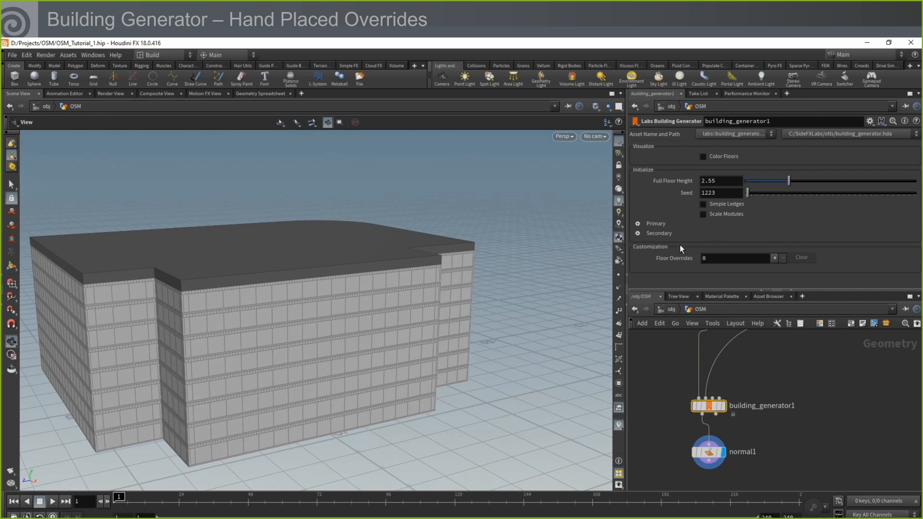
left_click(644, 225)
scroll(645, 230, "down", 2)
left_click(639, 247)
scroll(656, 229, "down", 3)
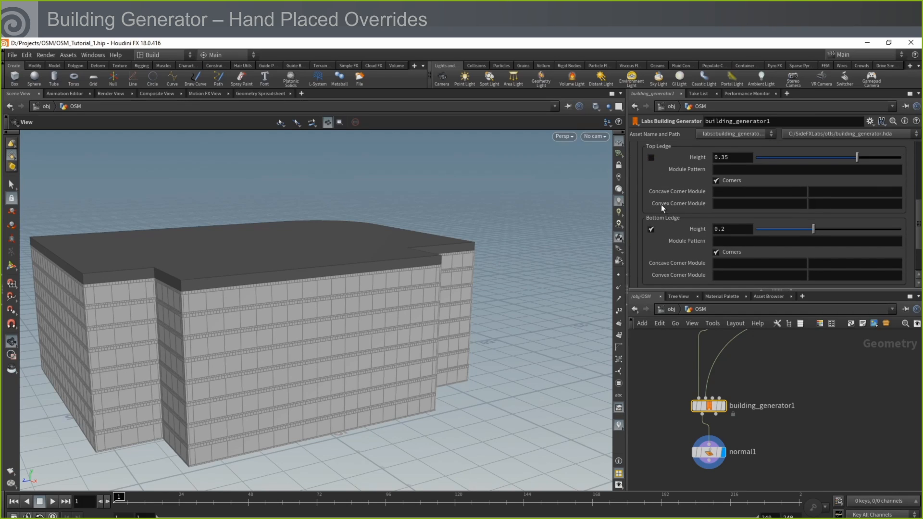
left_click(651, 229)
Step: Set the primary Facade Module Pattern of building_generator1 to wall_A
left_click_drag(329, 373, 432, 331)
scroll(740, 231, "up", 8)
left_click(726, 245)
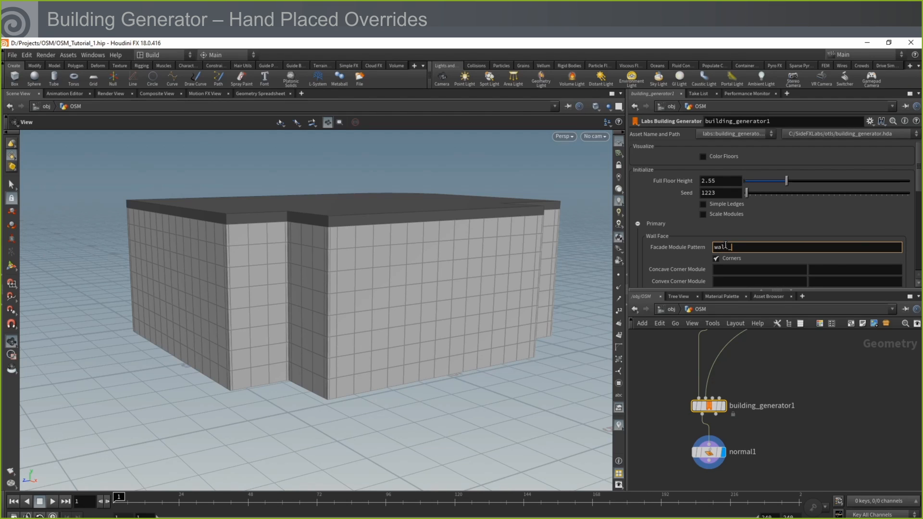
key("Return")
left_click_drag(346, 350, 312, 347)
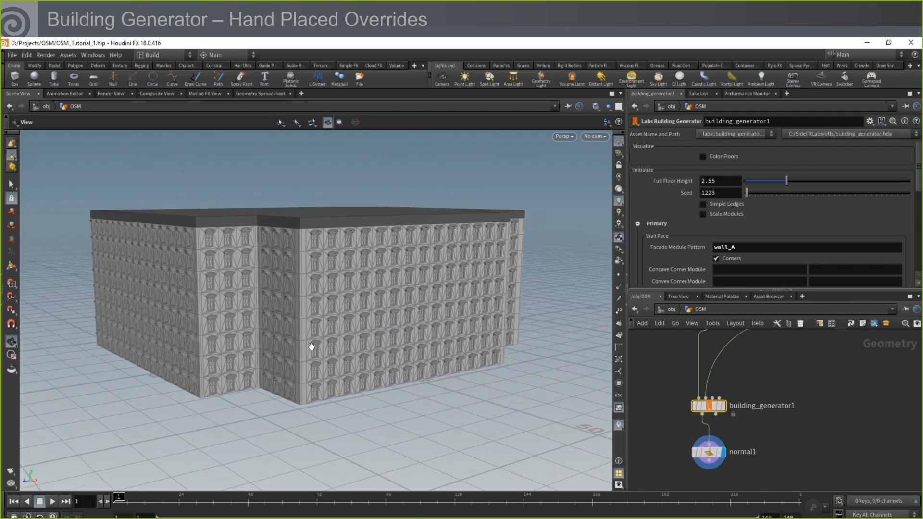
Step: Add one floor override to building_generator1 and expand its settings
scroll(688, 214, "down", 8)
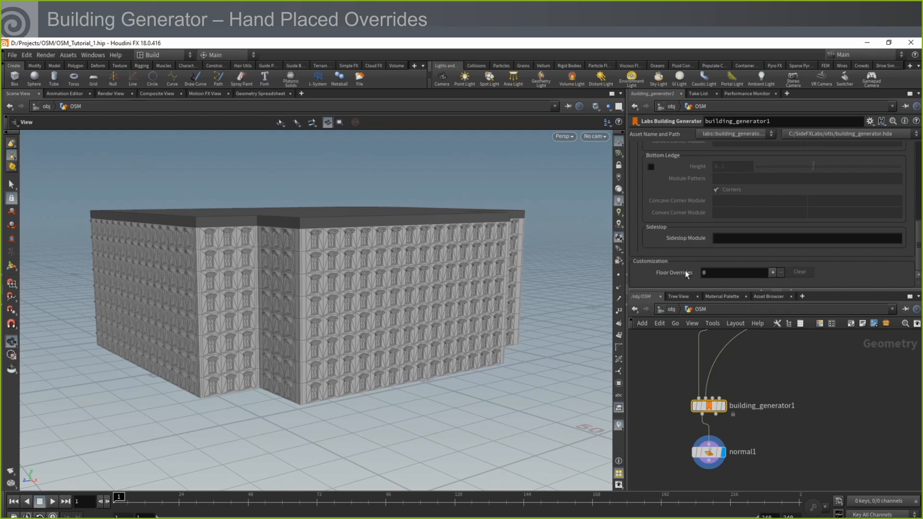
scroll(717, 234, "down", 2)
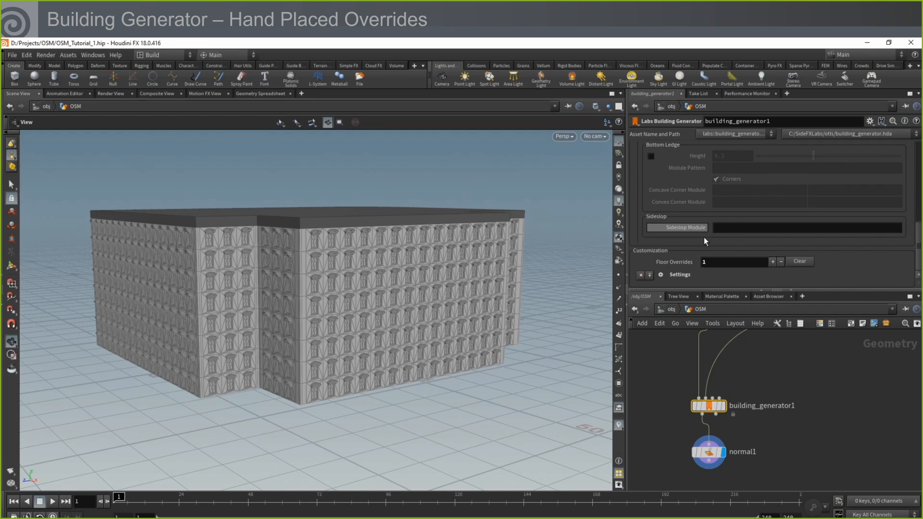
left_click(670, 274)
scroll(687, 258, "down", 3)
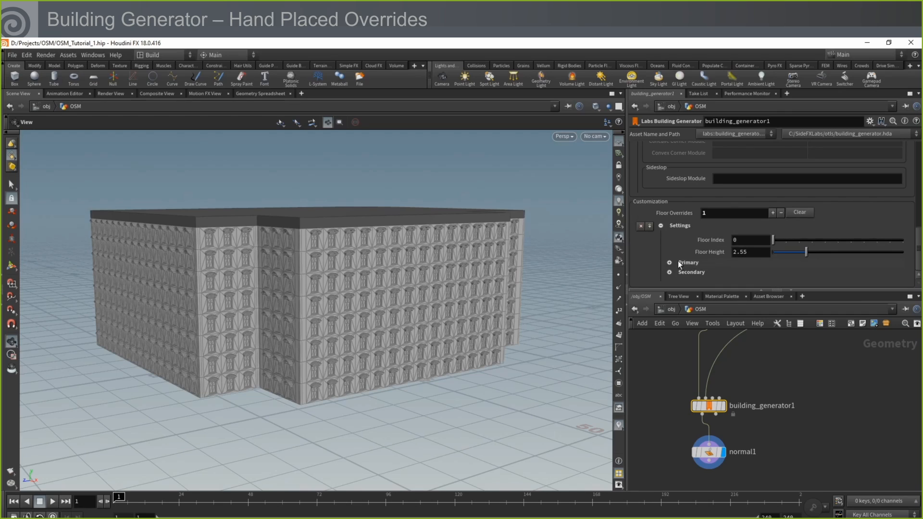
Step: Set the primary Facade Module Pattern of the floor override for floor index 0 to wall_B
left_click(669, 262)
scroll(672, 261, "down", 3)
left_click(774, 218)
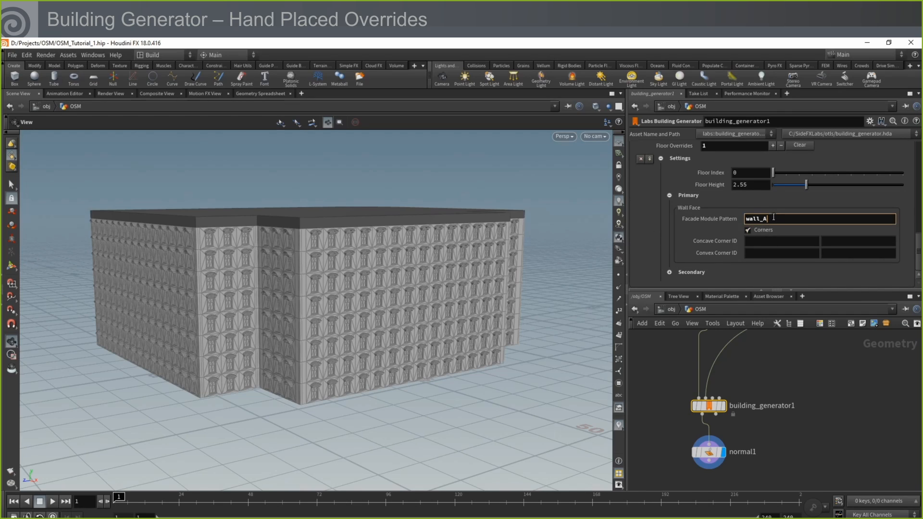
type("B")
key("Return")
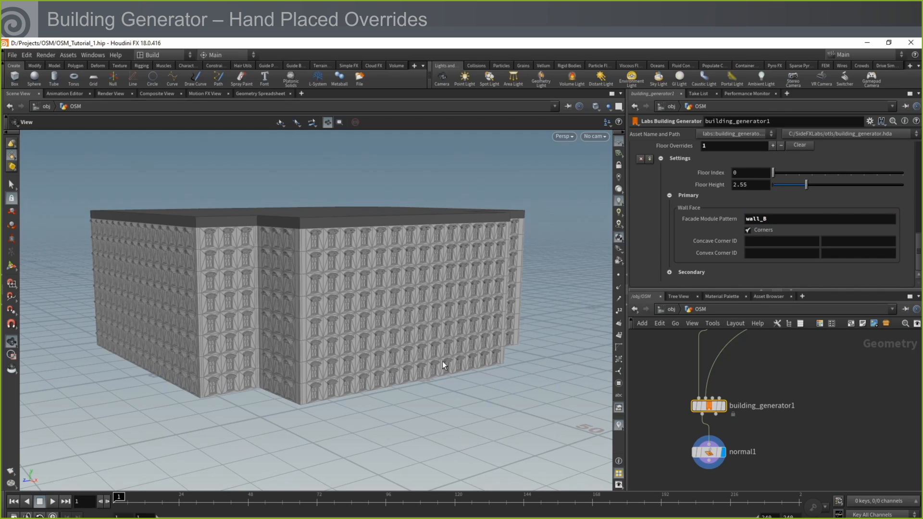
scroll(383, 299, "up", 5)
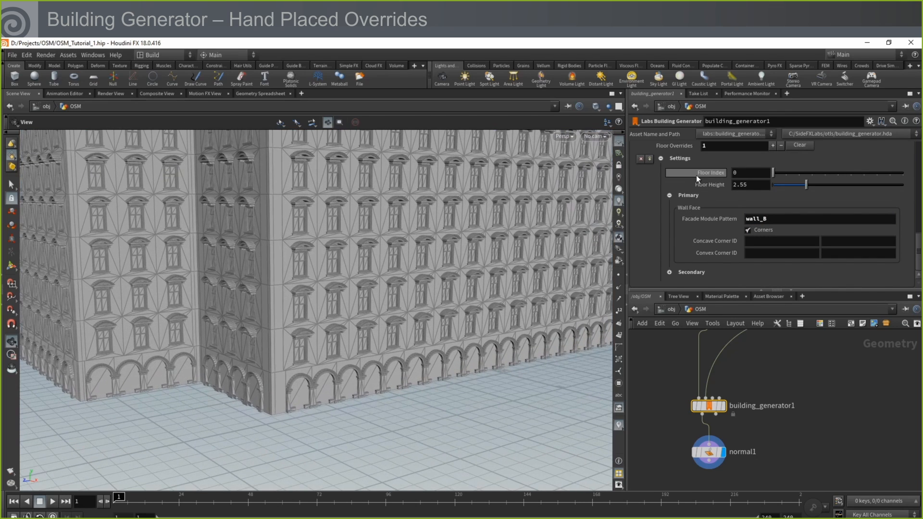
scroll(394, 287, "down", 5)
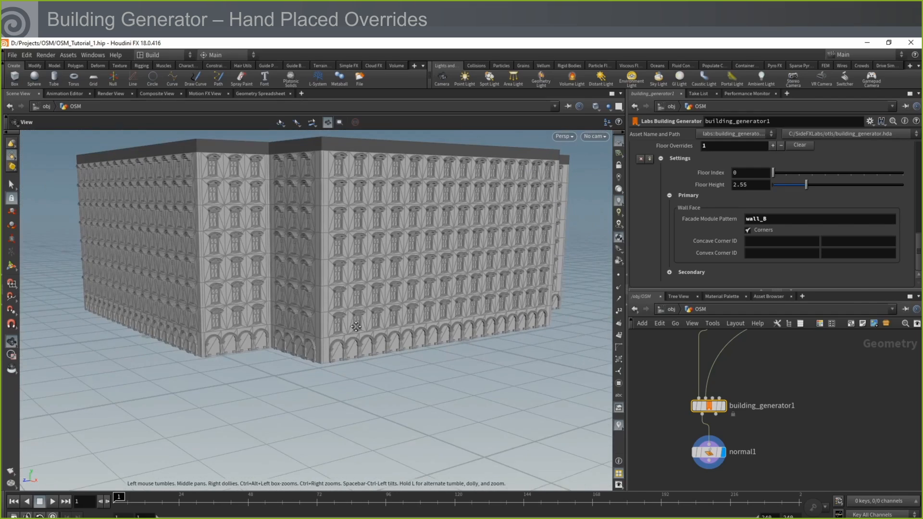
Step: Set the Floor Height of the ground floor override to 3.5
left_click_drag(750, 188, 689, 186)
type("3.5")
key("Return")
Step: Examine the building's facades and the taller arched ground floor from several sides
left_click_drag(383, 350, 435, 343)
mouse_move(225, 373)
left_mouse_down()
mouse_move(443, 367)
mouse_move(322, 373)
mouse_move(336, 375)
left_mouse_up()
middle_click_drag(153, 370, 224, 373)
right_click_drag(224, 373, 241, 325)
left_click_drag(240, 325, 299, 327)
left_click_drag(195, 329, 548, 336)
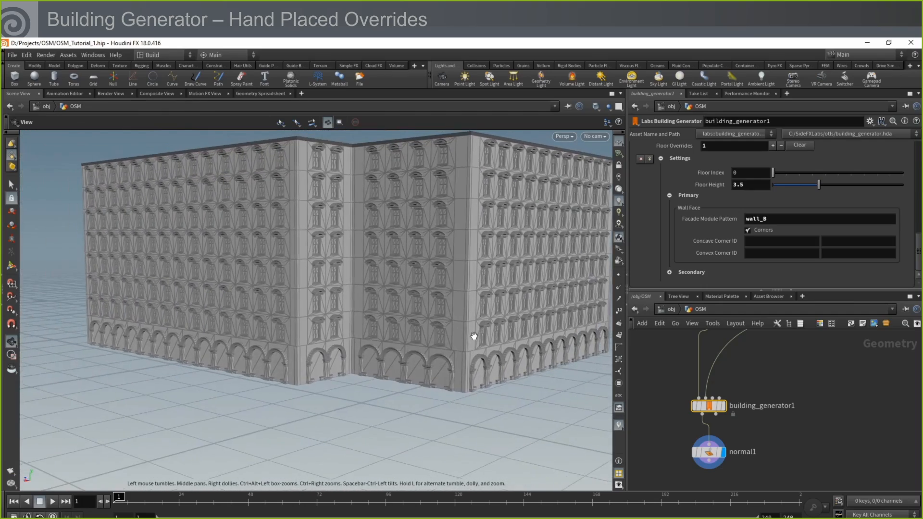
middle_click_drag(243, 333, 485, 323)
middle_click_drag(169, 337, 238, 333)
right_click_drag(347, 302, 350, 342)
middle_click_drag(351, 342, 261, 367)
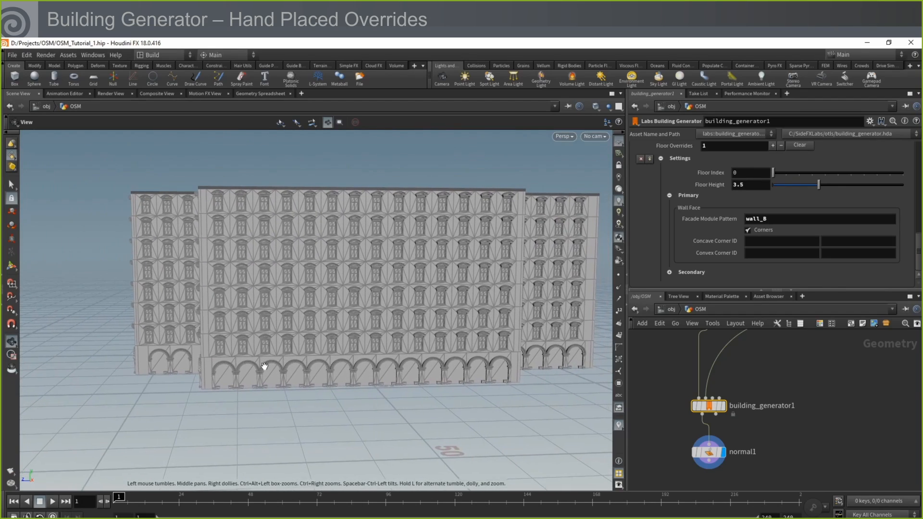
Step: Display the arched wall module of the file2 node
scroll(702, 226, "up", 6)
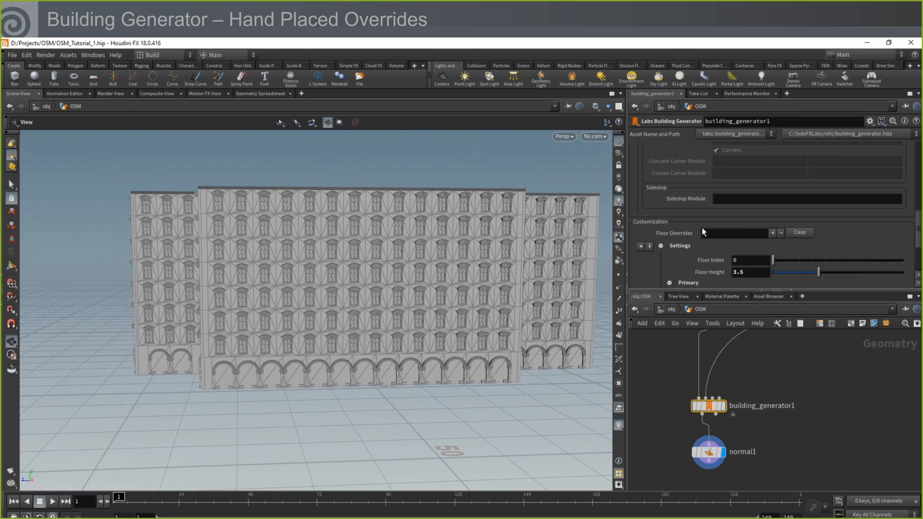
middle_click_drag(854, 389, 721, 430)
mouse_move(826, 395)
middle_mouse_down()
mouse_move(806, 422)
mouse_move(710, 464)
middle_mouse_up()
scroll(831, 418, "down", 4)
middle_click_drag(832, 418, 807, 428)
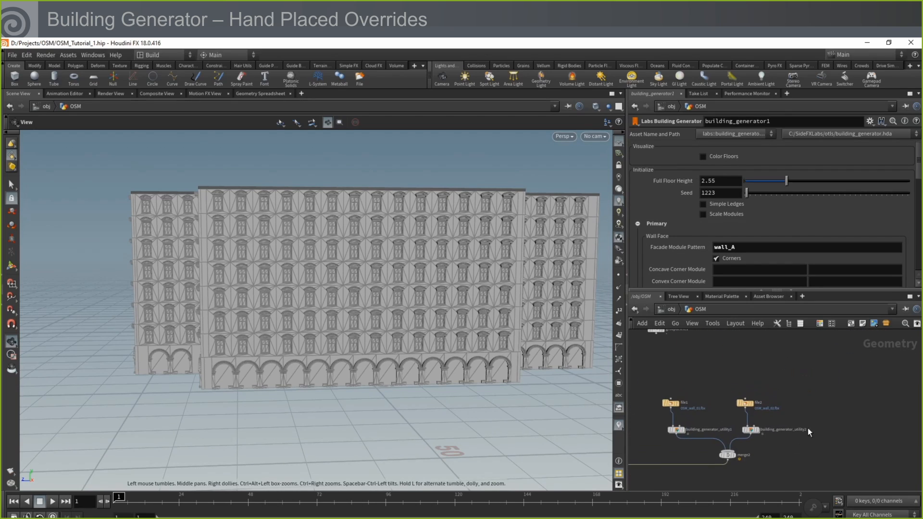
scroll(804, 411, "up", 3)
left_click(722, 403)
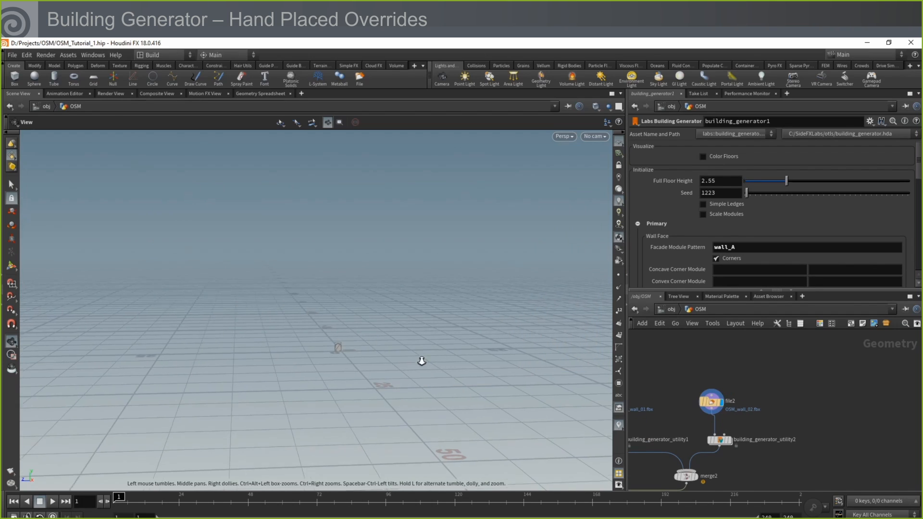
Step: Add a Grid node beside file2 and set its orientation to YZ Plane
key("Tab")
type("grid")
key("Return")
left_click(823, 401)
mouse_move(832, 402)
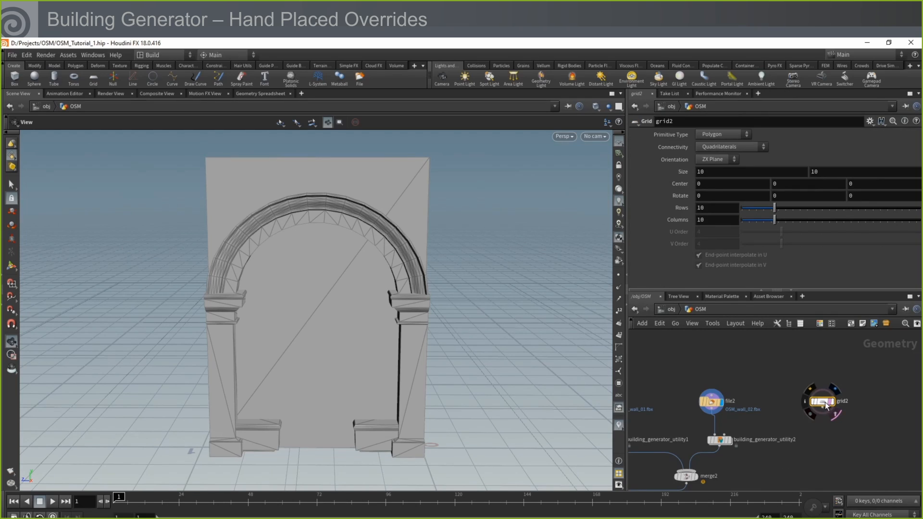
left_click(718, 161)
left_click(713, 178)
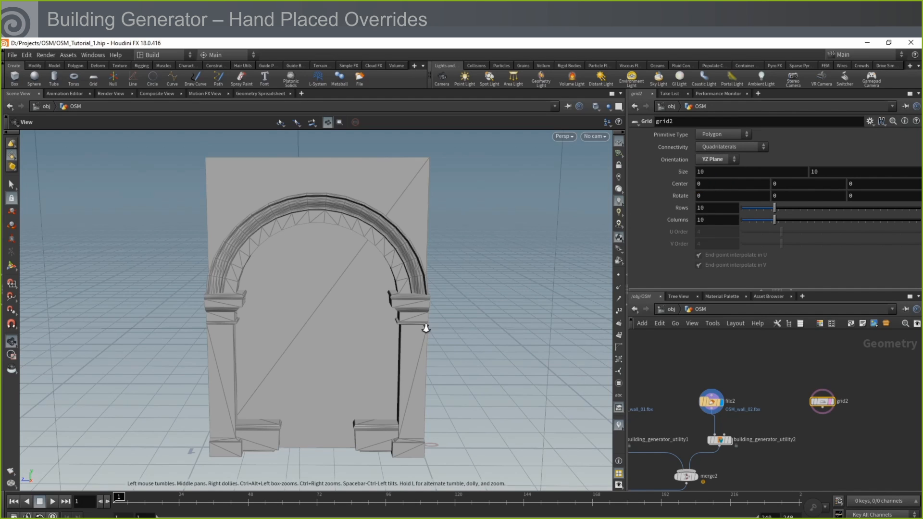
Step: Display grid2 and set its size to 1 by 1 with 2 rows and 2 columns
right_click_drag(387, 356, 296, 472)
mouse_move(366, 352)
left_mouse_down()
mouse_move(377, 346)
mouse_move(295, 347)
mouse_move(358, 339)
left_mouse_up()
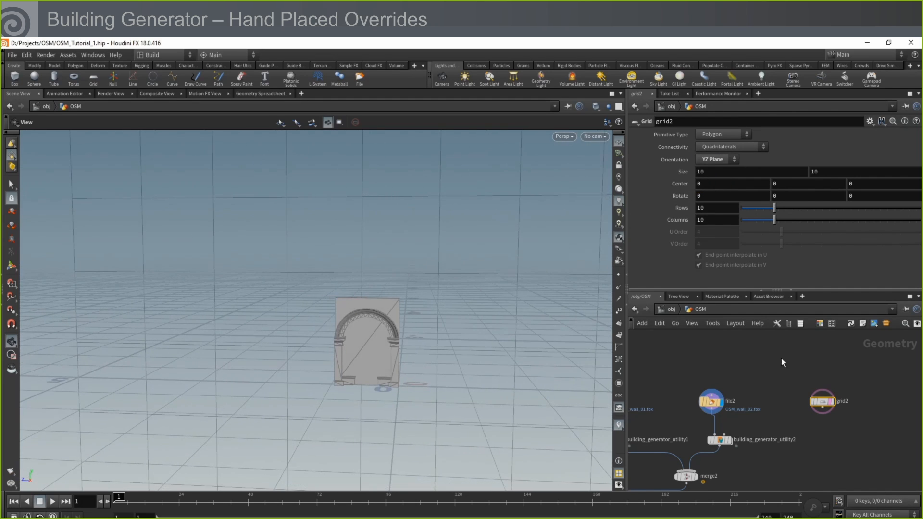
left_click(834, 401)
left_click(648, 172)
type("1")
key("Tab")
type("1")
key("Return")
left_click(701, 208)
key("Tab")
type("2")
key("Return")
scroll(395, 403, "up", 2)
Step: Link the grid's Center Y to half its height with the expression ch("sizey")/2
right_click(812, 172)
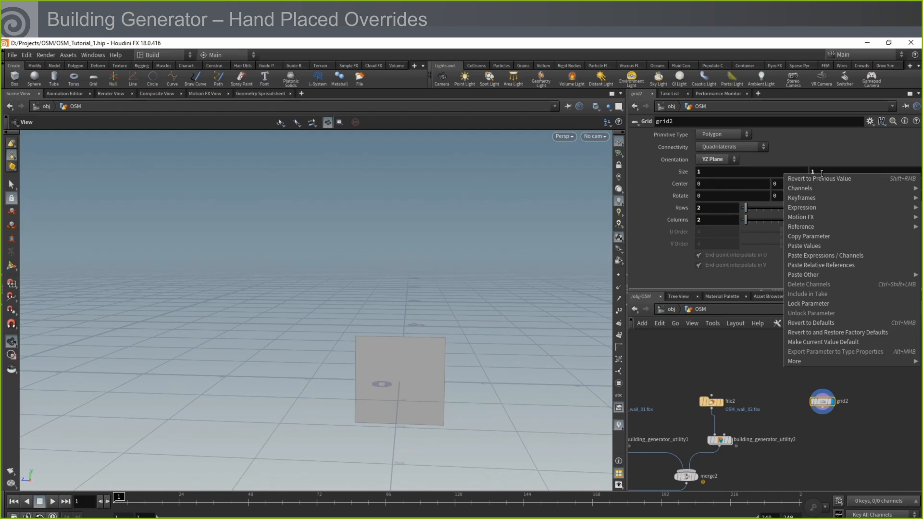
left_click(811, 234)
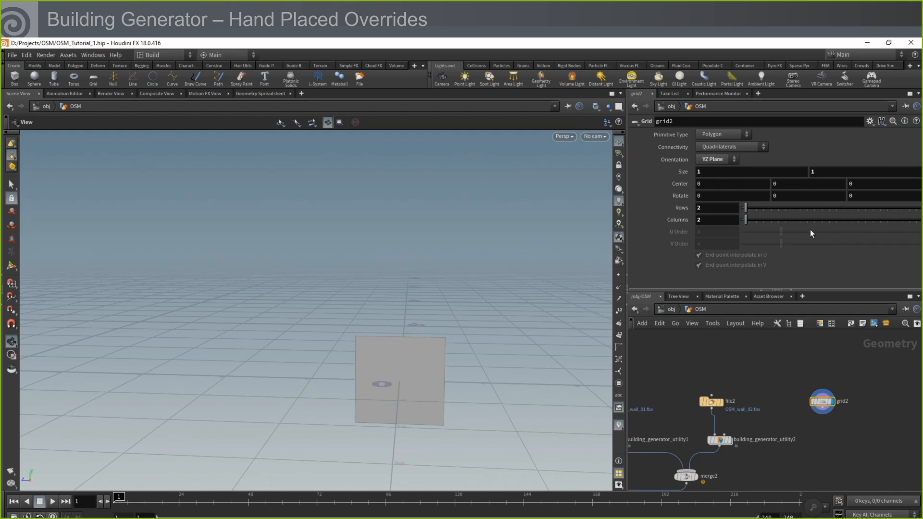
right_click(783, 182)
left_click(812, 275)
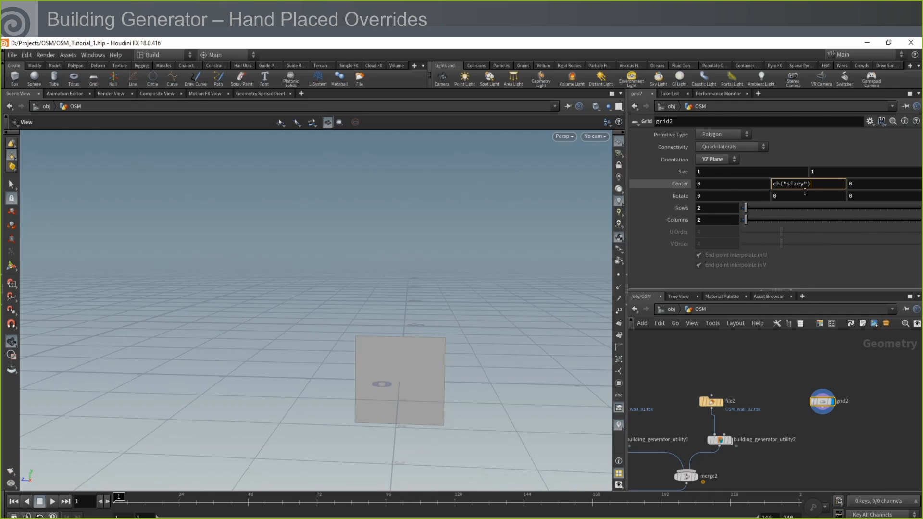
type("/2")
key("Return")
Step: Link the grid's Center Z to half its width with the expression ch("sizex")/2
right_click(736, 173)
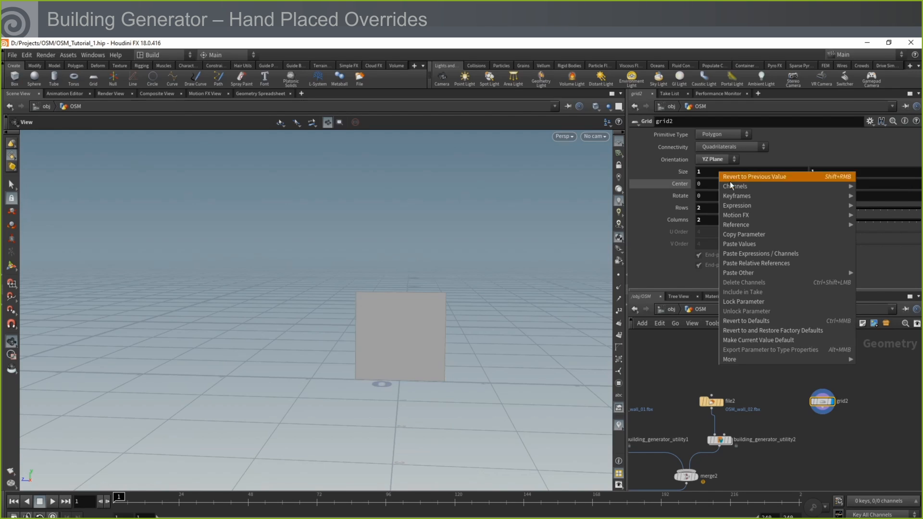
left_click(748, 235)
left_click_drag(298, 331, 316, 332)
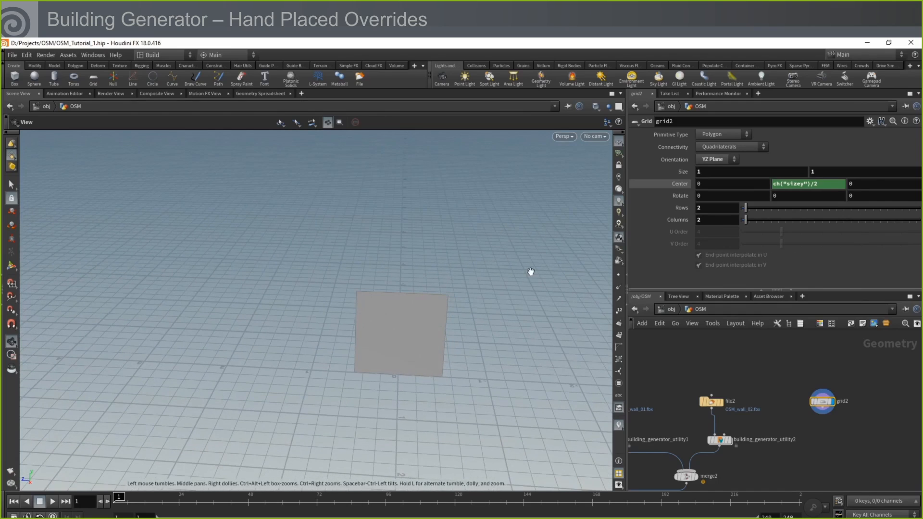
right_click(784, 184)
left_click(838, 268)
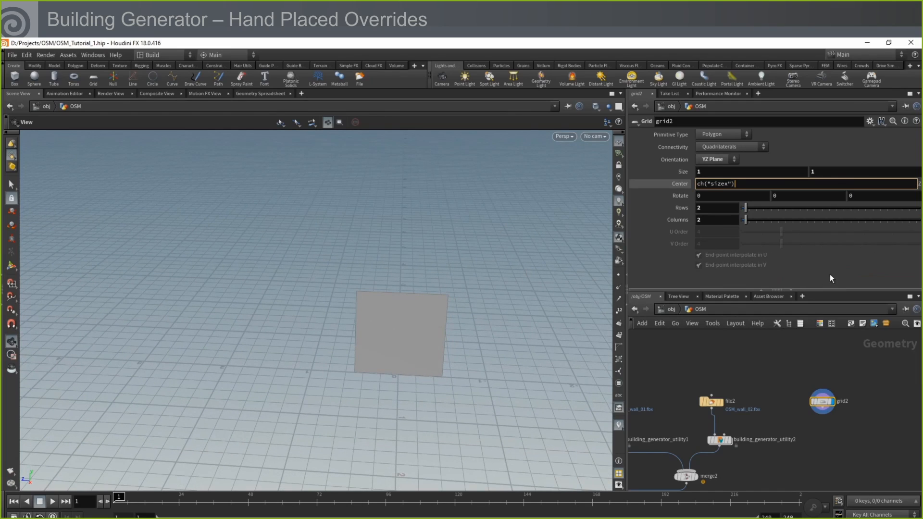
type("/2")
key("Return")
Step: Test the center expressions by varying the grid's size values, and restore the size to 1 by 1
left_click_drag(405, 333, 396, 368)
mouse_move(713, 172)
middle_mouse_down()
mouse_move(769, 173)
mouse_move(723, 173)
middle_mouse_up()
mouse_move(829, 171)
middle_mouse_down()
mouse_move(895, 170)
mouse_move(831, 173)
middle_mouse_up()
left_click_drag(835, 172, 759, 170)
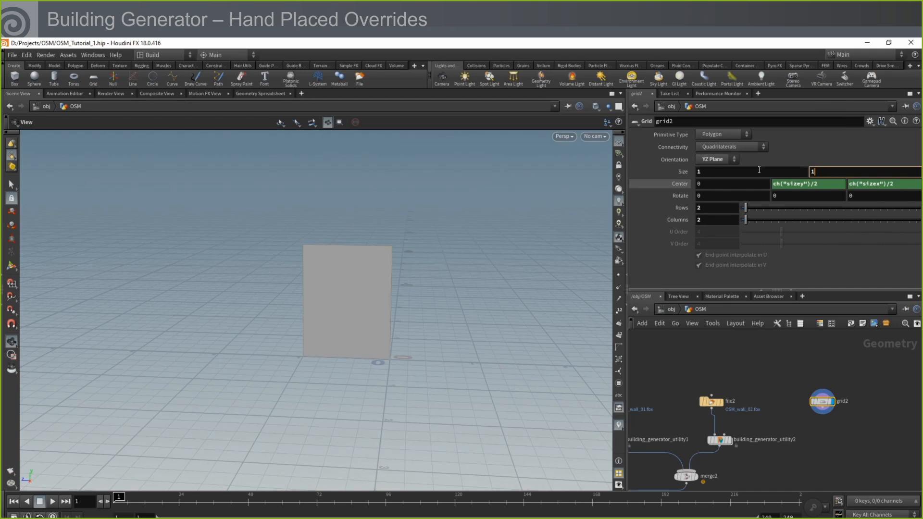
type("1")
key("Return")
Step: Duplicate building_generator_utility2 under grid2, set the copy's Module Name to wall_*C and display it
left_click_drag(725, 443, 822, 412, "alt")
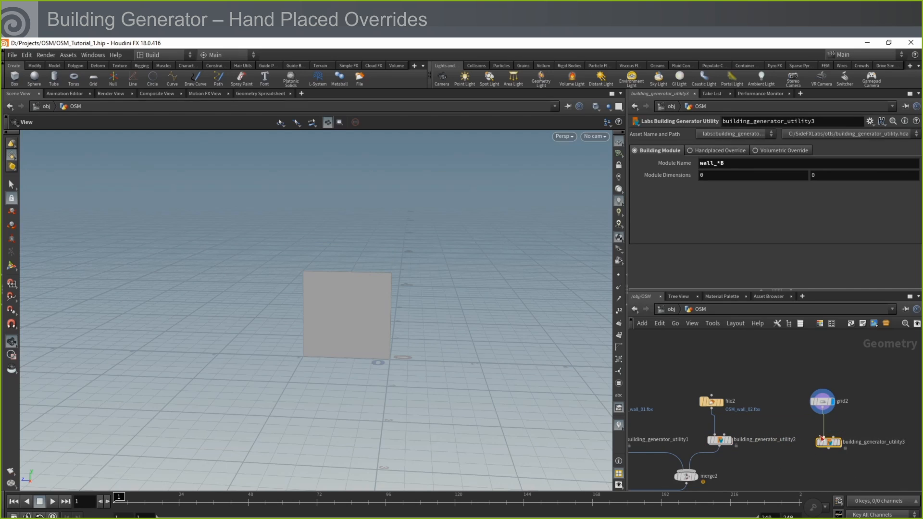
left_click(735, 162)
key("Return")
left_click(839, 442)
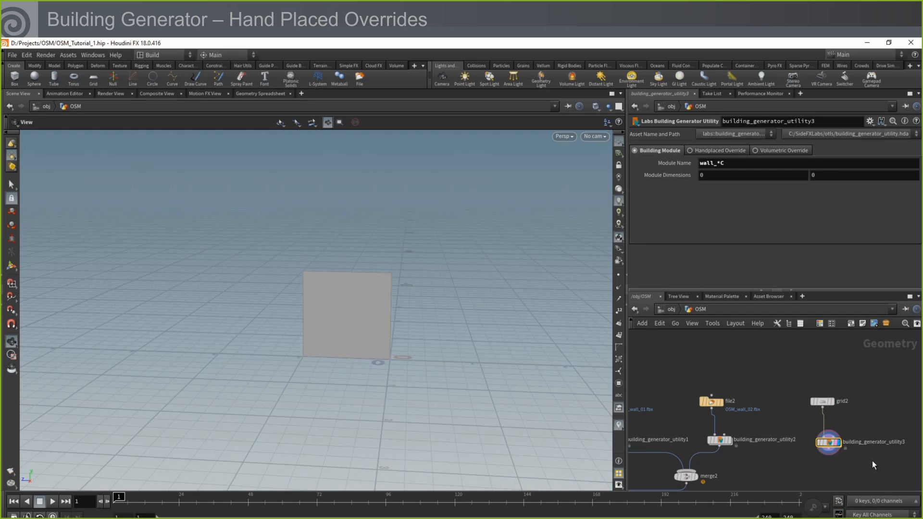
Step: Wire building_generator_utility3 into merge2 and display the building at normal1, framed in the viewport
left_click(829, 450)
left_click(697, 476)
middle_click_drag(765, 479, 911, 404)
middle_click_drag(674, 481, 750, 446)
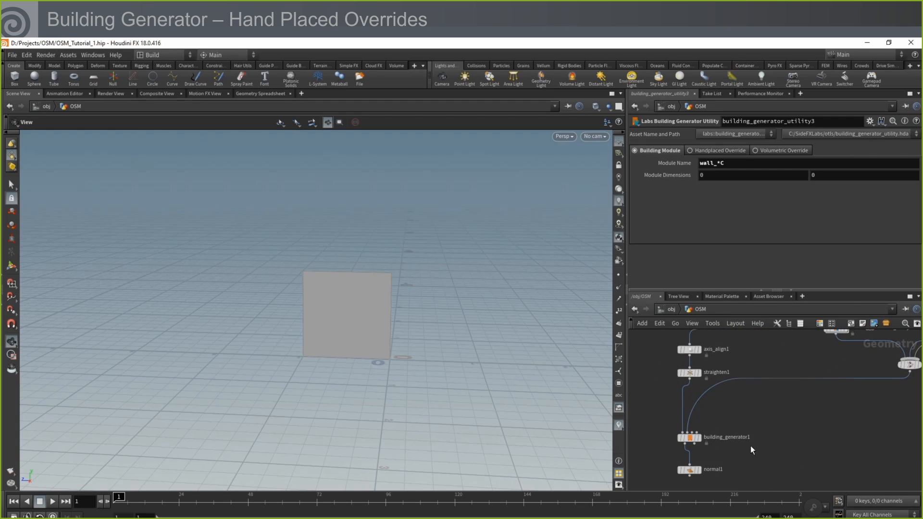
left_click(692, 473)
key("f")
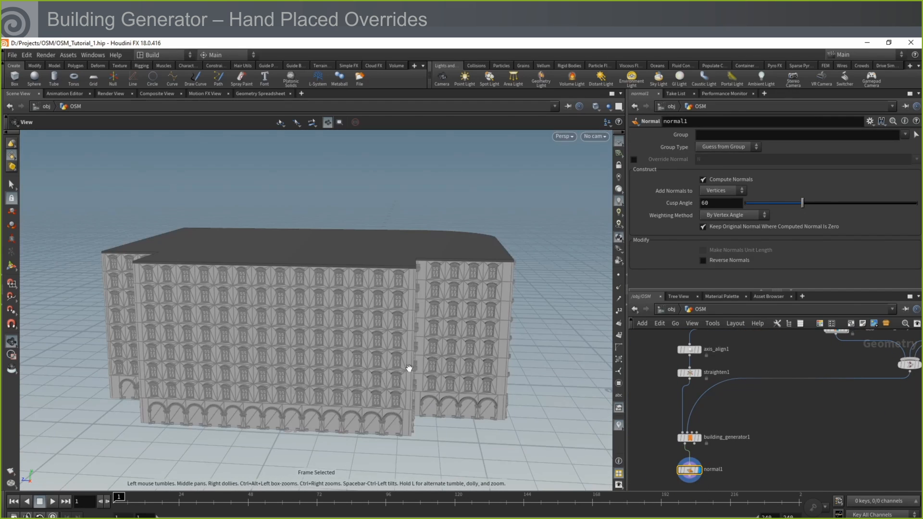
Step: Set building_generator1's Facade Module Pattern to wall_A-wall_C and view the building's facade
left_click(689, 437)
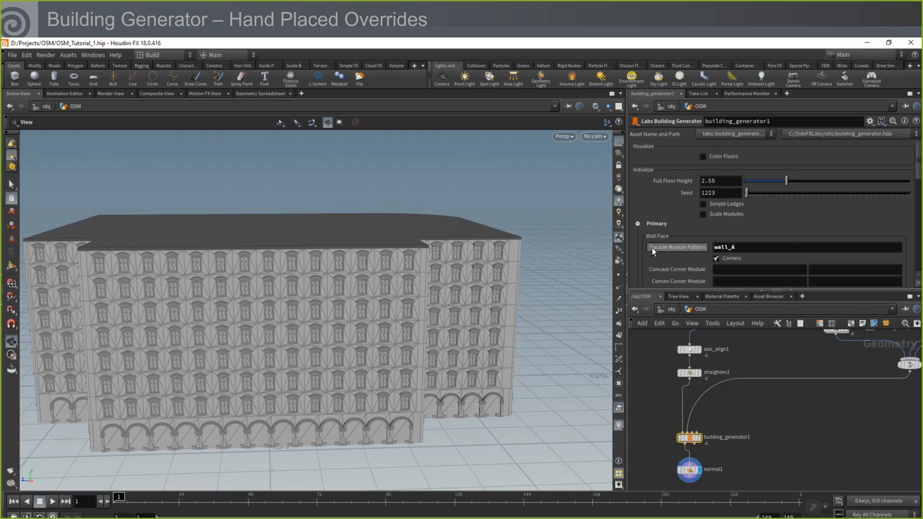
left_click(746, 246)
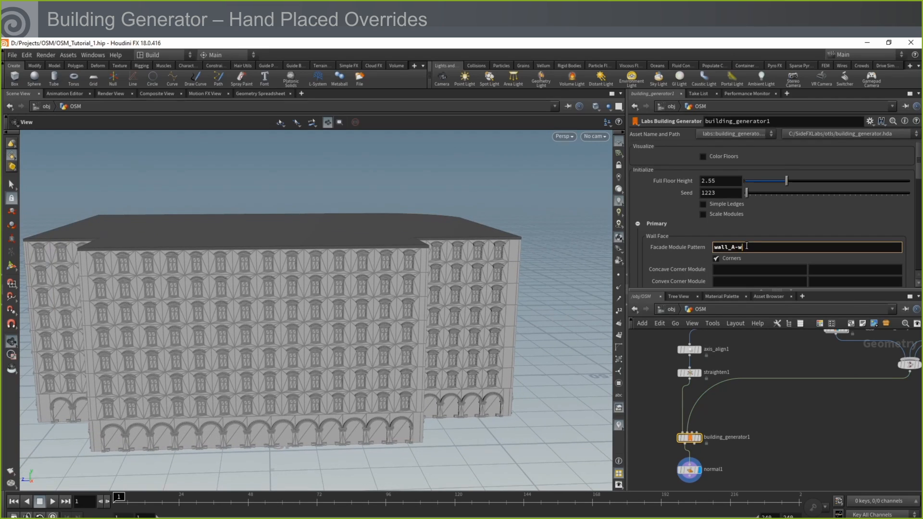
key("Return")
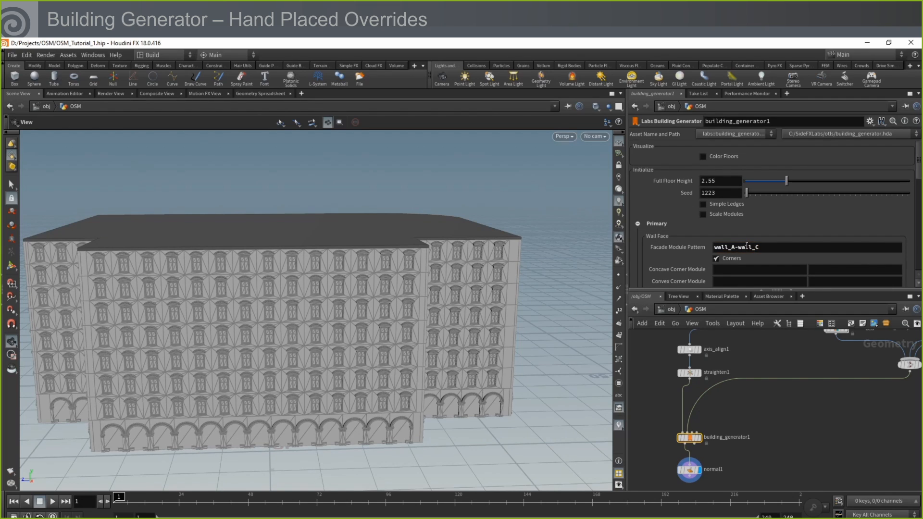
left_click_drag(376, 370, 381, 339)
Step: Select grid2, the source of the wall_C module, and open its Size for editing
scroll(687, 231, "down", 1)
middle_click_drag(863, 399, 787, 455)
left_click(775, 370)
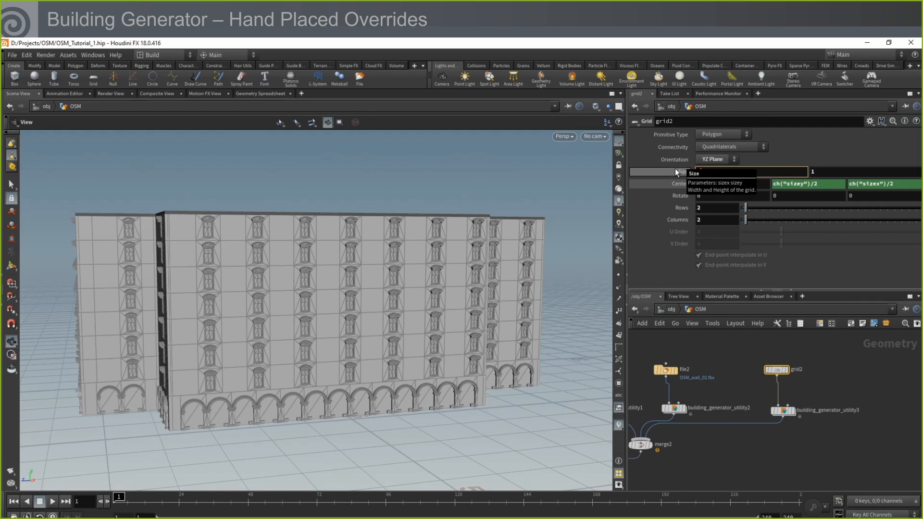
left_click_drag(361, 303, 371, 377)
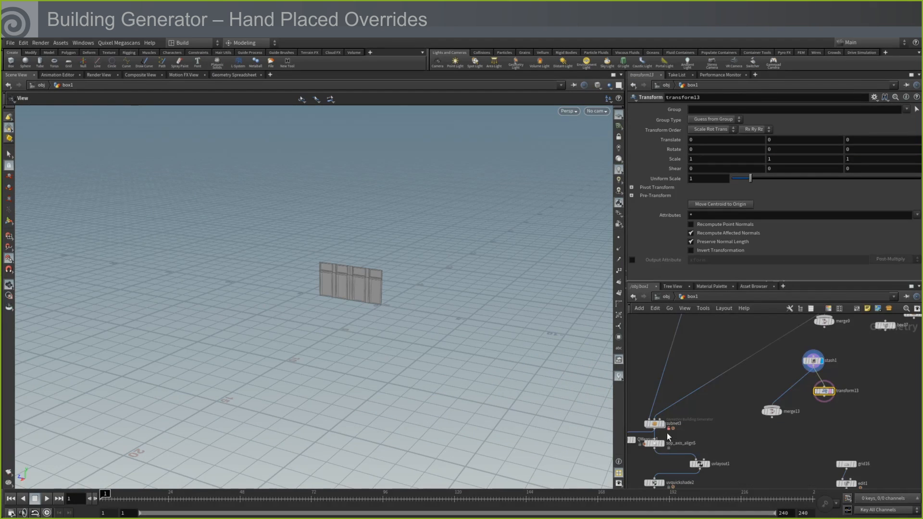
Step: Display subnet3's building and move the transform13 doorway module onto the ground floor at Translate 6, 0.2, about 1.71
left_click(663, 425)
right_click_drag(441, 353, 430, 299)
key("Return")
left_click_drag(377, 305, 277, 322)
left_click_drag(332, 374, 375, 381, "alt")
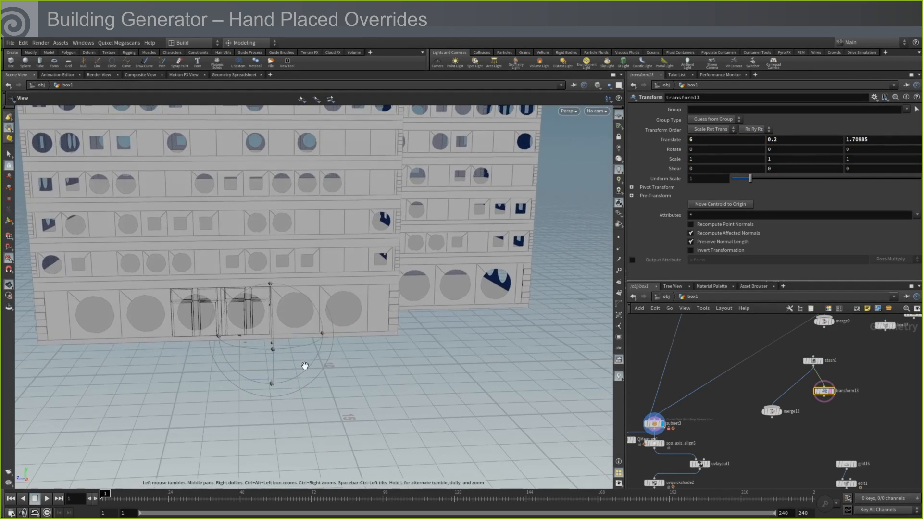
key("Escape")
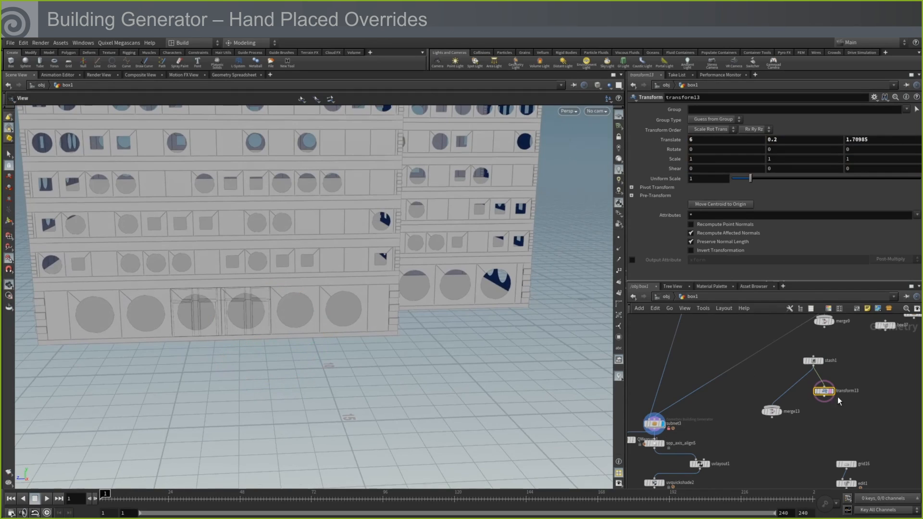
Step: Route transform13 through merge13 and wire merge13 into subnet3 as the hand-placed override
left_click(771, 416)
left_click(667, 419)
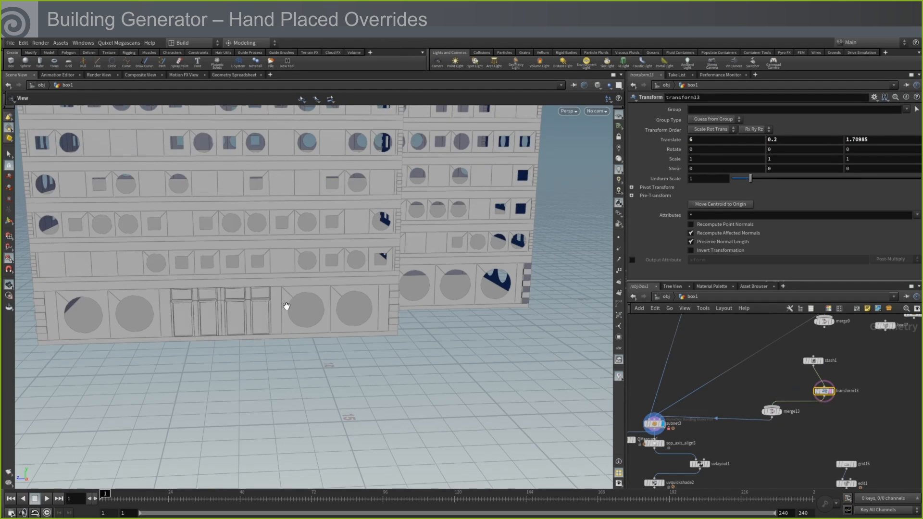
left_click(664, 431)
left_click_drag(351, 332, 294, 331)
Step: Make room beside transform13, then add a second Transform node fed by stash1
left_click_drag(850, 351, 794, 380)
left_click(823, 397)
key("Tab")
type("trab")
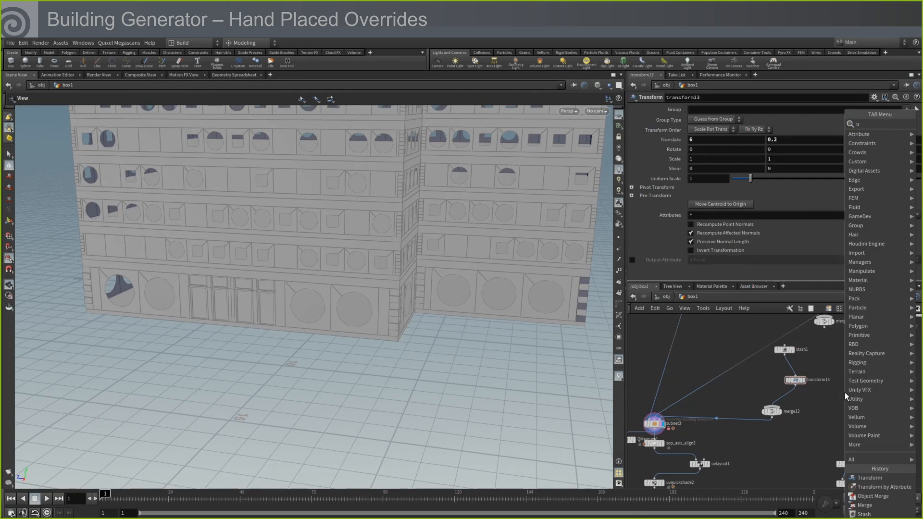
key("BackSpace")
type("ns")
key("Return")
left_click(879, 388)
left_click_drag(792, 380, 758, 379)
left_click(785, 355)
left_click(879, 385)
left_click_drag(888, 390, 830, 382)
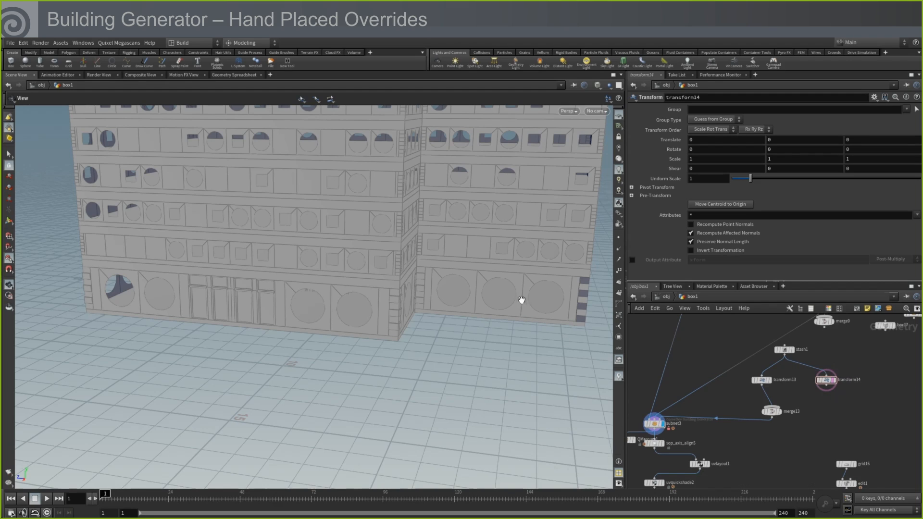
Step: Rotate transform14's doorway module 90 degrees about Y and move it to the side facade at about -5.19, 0.2, -11
left_click_drag(521, 300, 484, 305, "alt")
key("Return")
left_click_drag(490, 264, 315, 330, "alt")
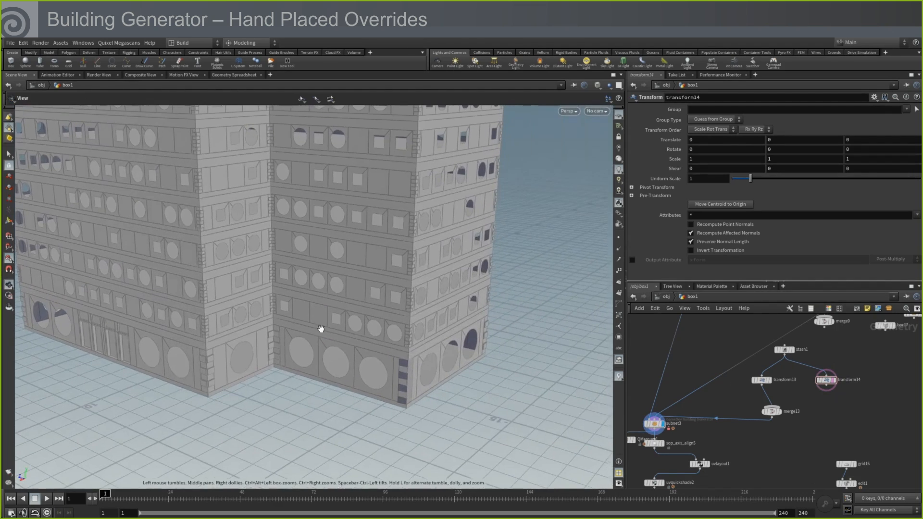
key("Return")
left_click_drag(375, 332, 352, 320, "alt")
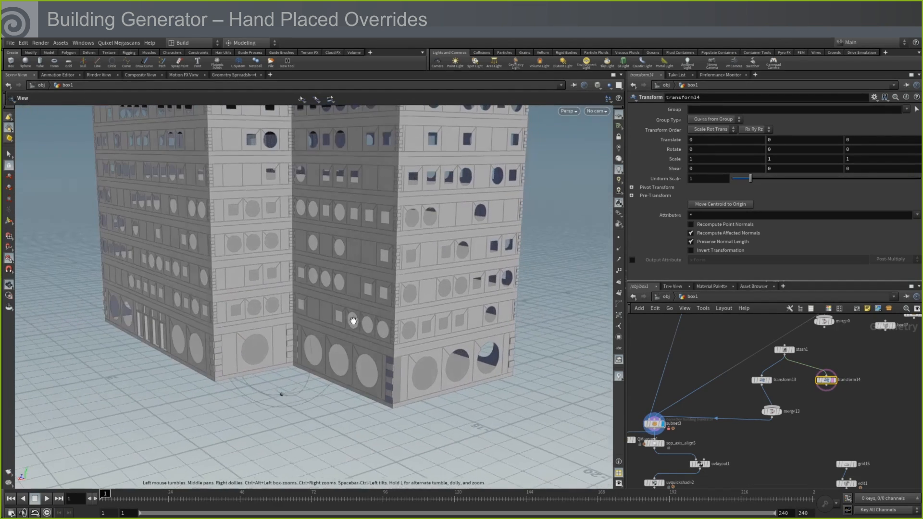
left_click_drag(283, 349, 501, 377)
left_click_drag(541, 419, 577, 413, "alt")
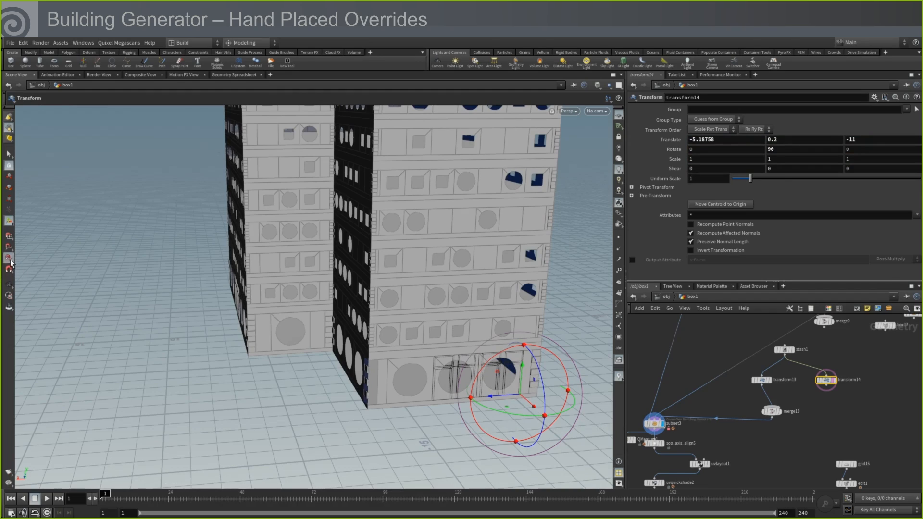
Step: Shift the second doorway module to Translate X about -4.58 and wire transform14 into merge13
left_click_drag(498, 397, 484, 400)
left_click(826, 390)
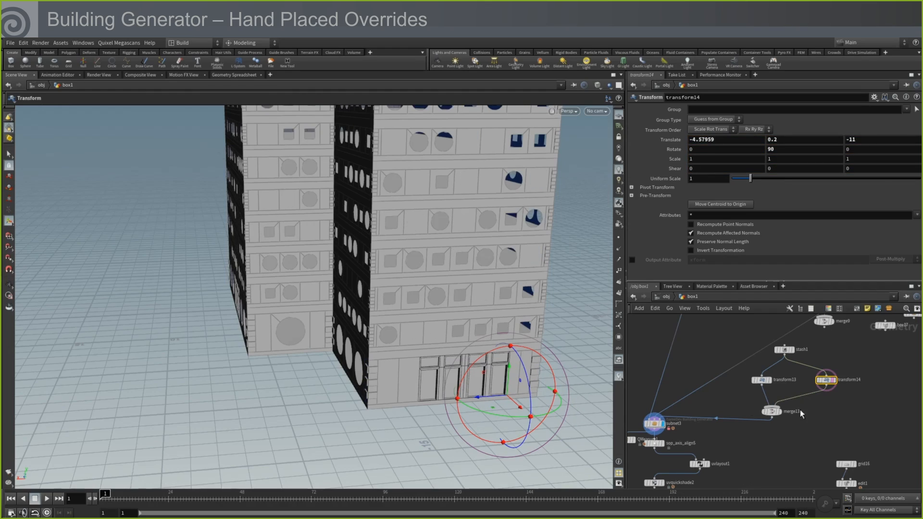
left_click_drag(426, 338, 510, 364, "alt")
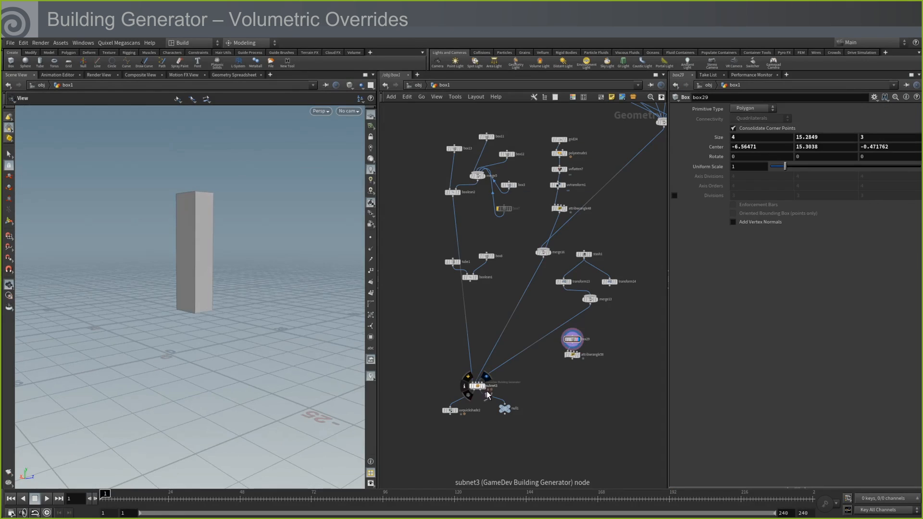
Step: Display subnet3's building together with the box29 override volume
right_click_drag(222, 275, 214, 281)
left_click_drag(214, 281, 225, 214)
left_click_drag(263, 303, 241, 303)
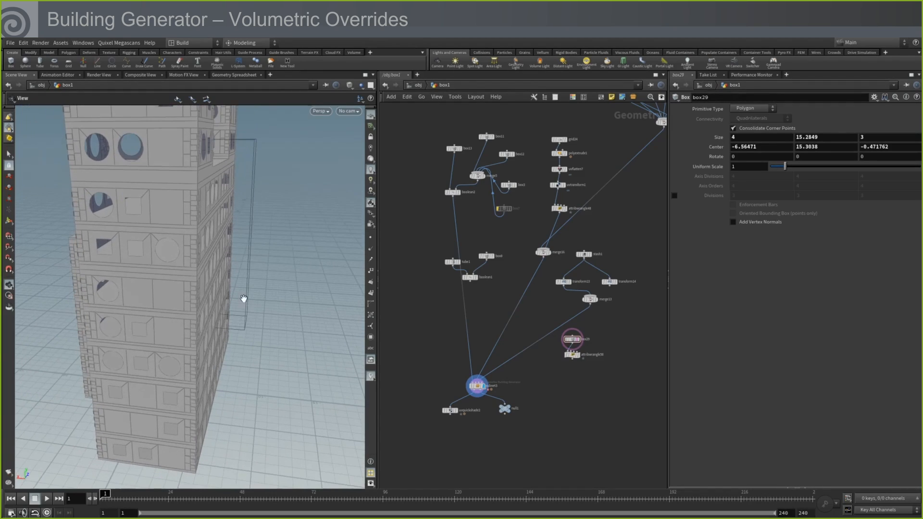
Step: Examine the s@MODULE_OVERRIDE expression and its "FIREESCAPE" value in attribwrangle58
left_click_drag(613, 395, 562, 352)
left_click(781, 187)
left_click_drag(675, 169, 737, 169)
left_click(778, 173)
scroll(572, 368, "up", 5)
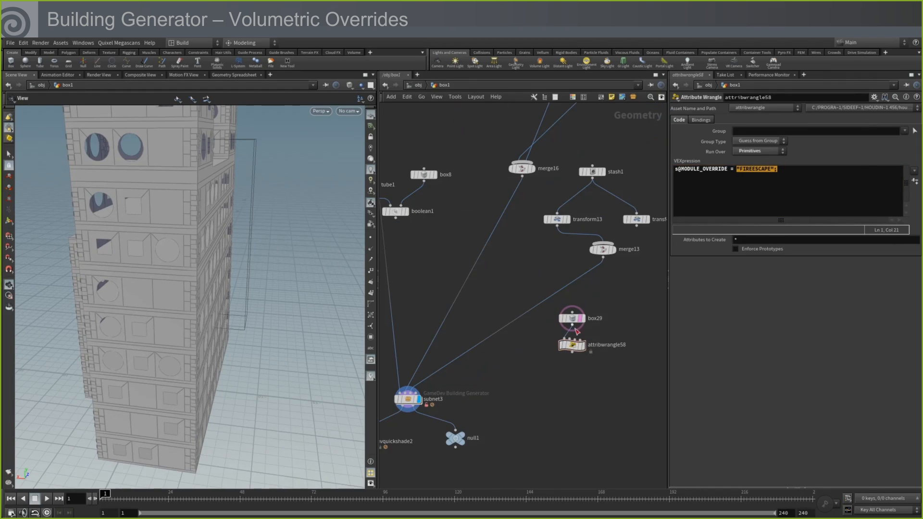
Step: Wire attribwrangle58 into subnet3 as the volumetric override and view the facade around box29
left_click(572, 321)
left_click(571, 354)
left_click(471, 378)
left_click_drag(156, 288, 239, 296)
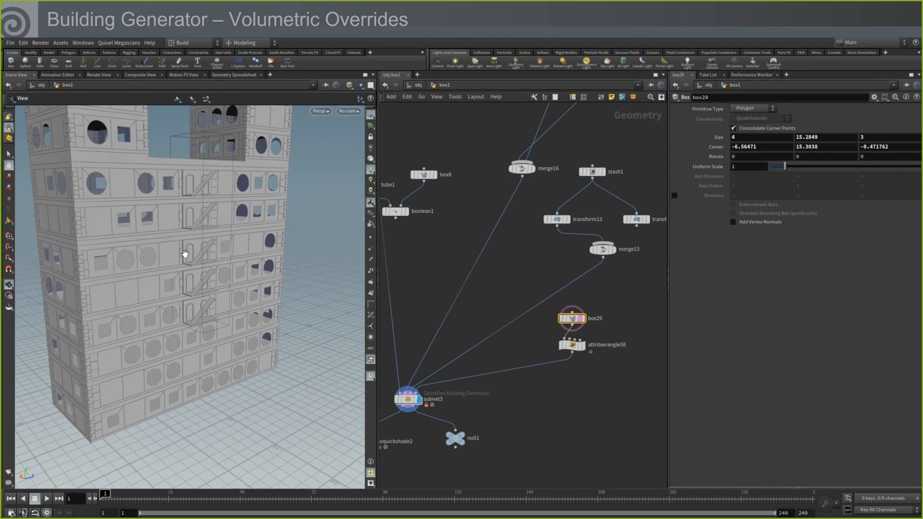
Step: Move box29 along the facade to Center Z about 2.51 and extend it down to a height of about 22
key("Return")
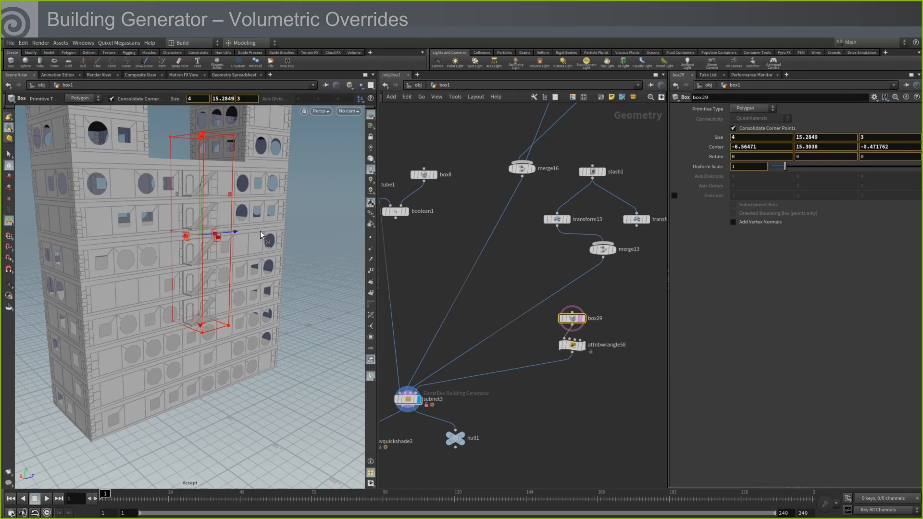
left_click_drag(237, 232, 260, 231)
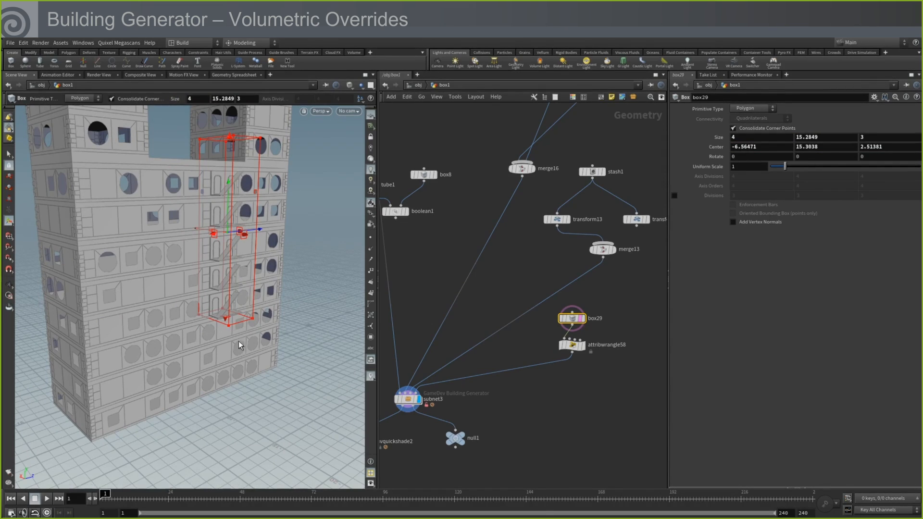
left_click_drag(239, 341, 232, 303, "alt")
left_click_drag(238, 367, 240, 420)
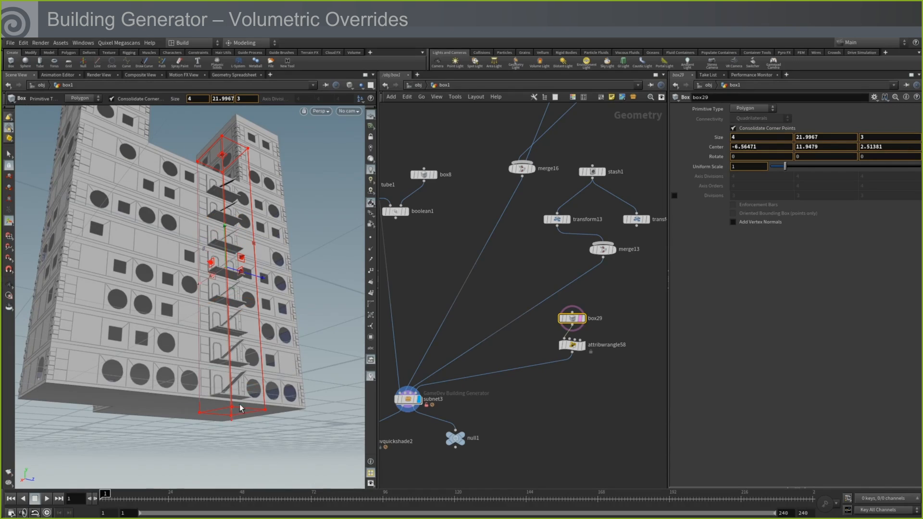
left_click_drag(287, 343, 270, 304, "alt")
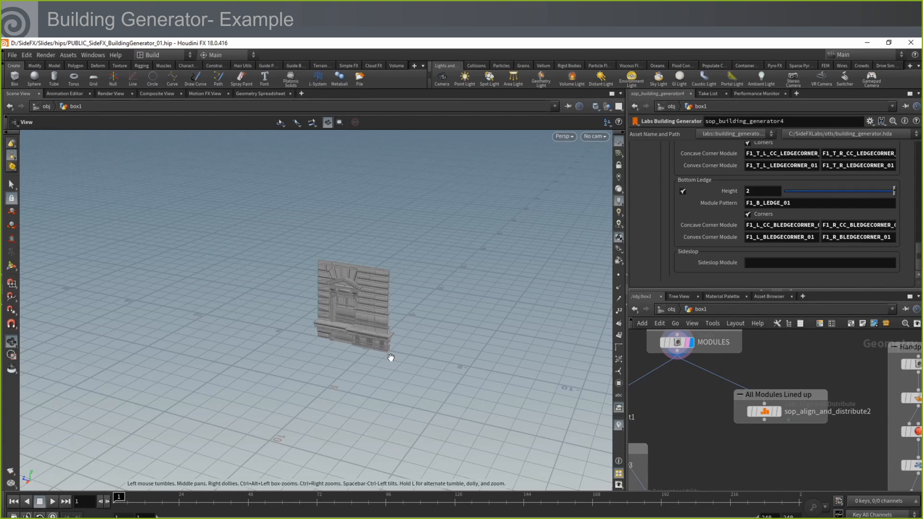
Step: Display sop_align_and_distribute2 to inspect all building modules lined up in a grid
left_click_drag(383, 323, 464, 348)
left_click(828, 412)
left_click(824, 412)
left_click(815, 412)
right_click_drag(464, 348, 503, 243)
left_click_drag(503, 243, 517, 344)
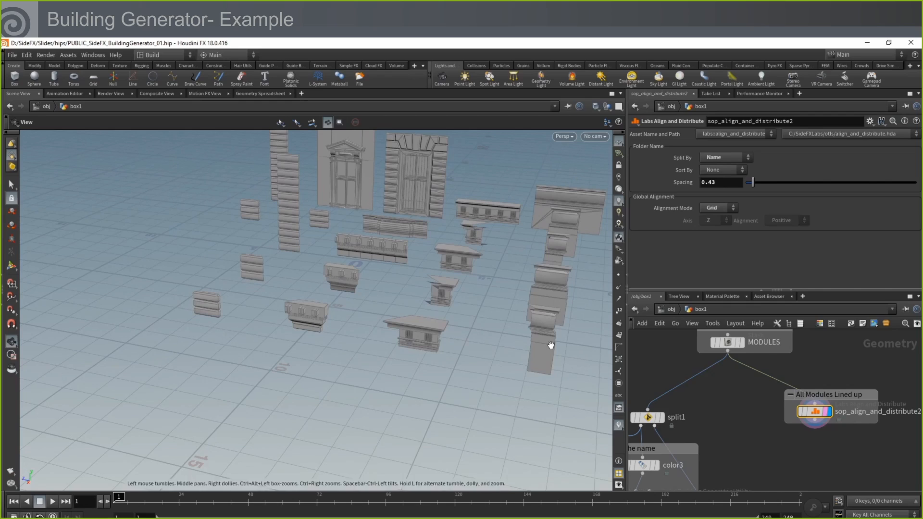
Step: Display and frame the boolean14 building blockout, then inspect the settings of box28
scroll(740, 447, "down", 4)
middle_click_drag(740, 445, 794, 358)
scroll(750, 394, "up", 4)
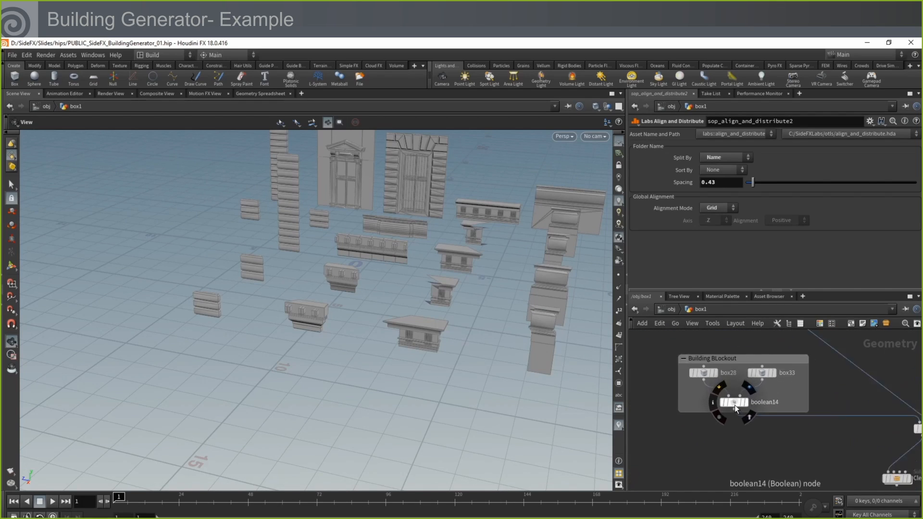
left_click(748, 402)
key("f")
left_click_drag(385, 280, 302, 282)
left_click(701, 368)
Step: Display sop_building_generator4 to inspect the building generated from the blockout
scroll(428, 260, "down", 2)
middle_click_drag(835, 443, 690, 429)
middle_click_drag(822, 429, 753, 443)
mouse_move(771, 449)
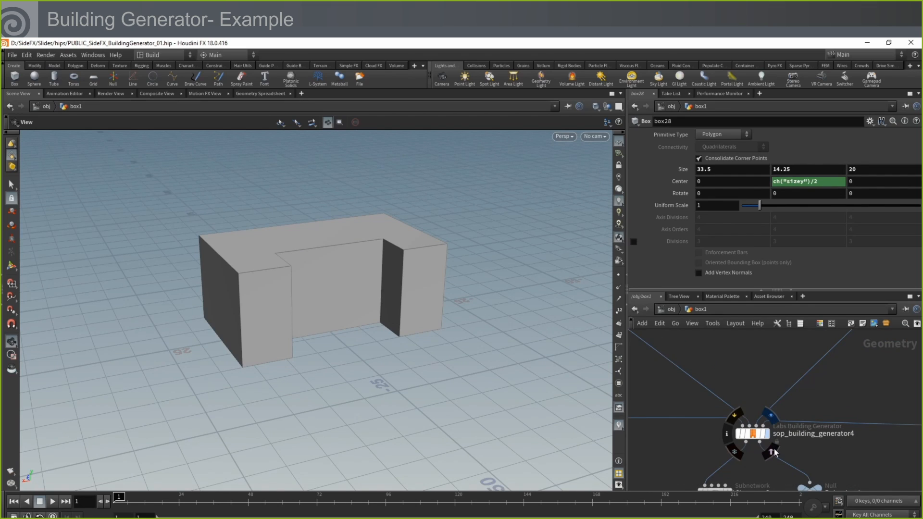
left_click(773, 452)
left_click(752, 433)
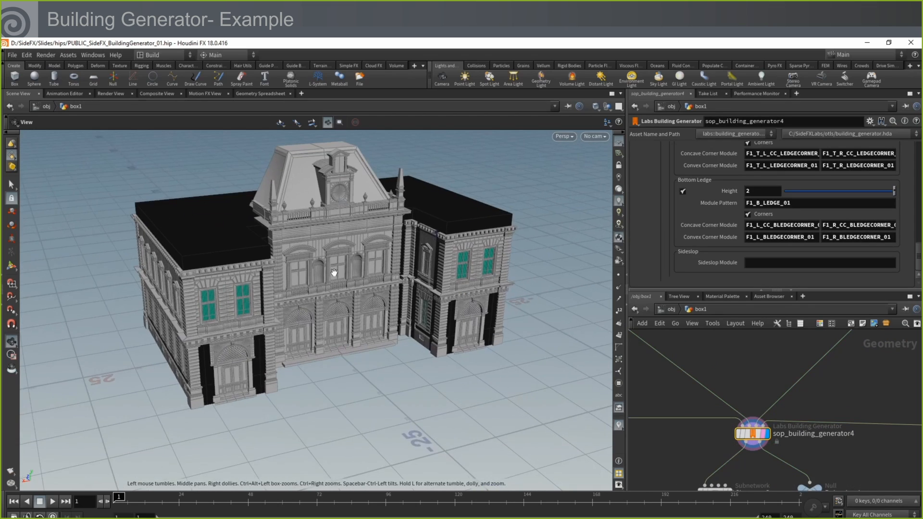
Step: Display the Cleanup_Scene subnetwork and inspect the finished building from several angles
scroll(334, 273, "up", 3)
middle_click_drag(695, 462, 701, 404)
left_click(735, 436)
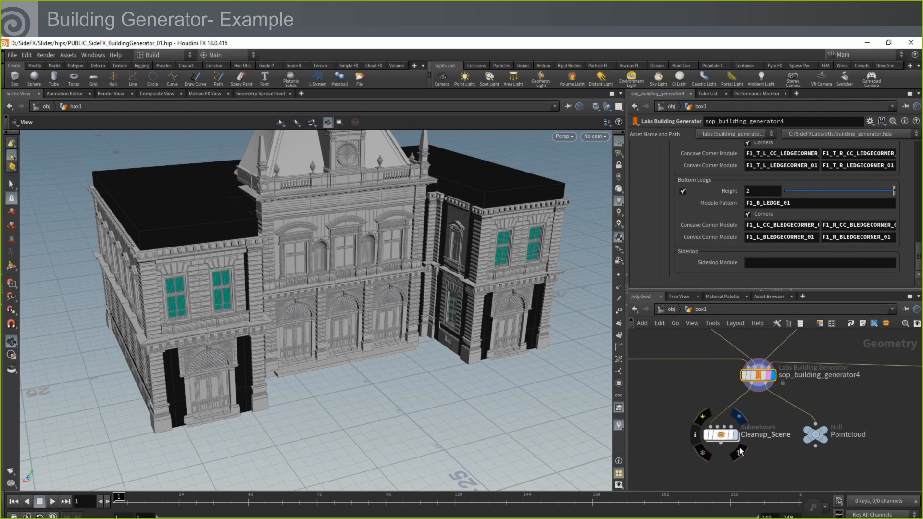
left_click(741, 452)
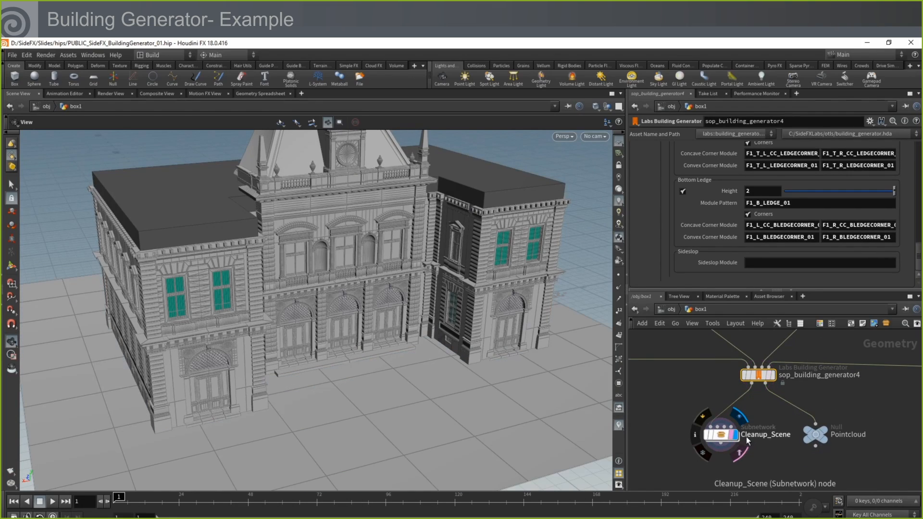
left_click(726, 435)
left_click_drag(436, 318, 172, 323)
left_click_drag(255, 315, 559, 344)
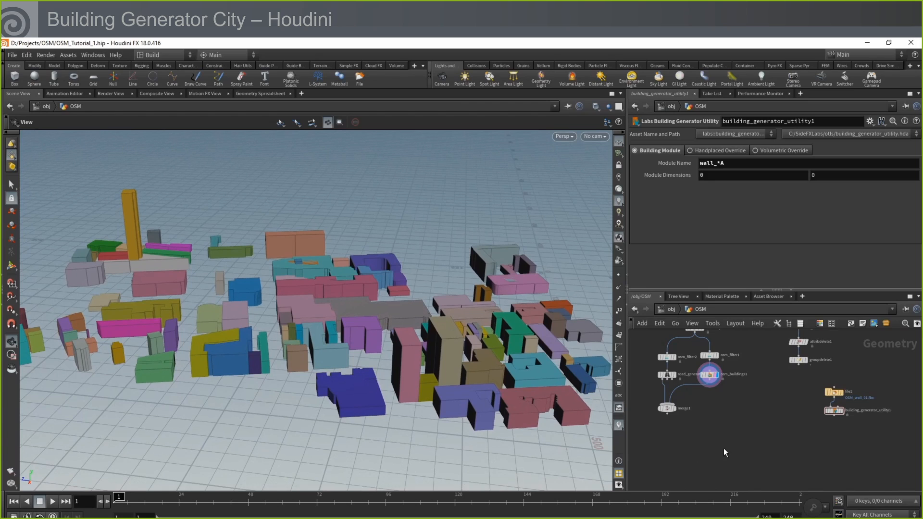
Step: Add a For-Each Connected Piece loop and feed it from osm_buildings1
key("Tab")
type("forea")
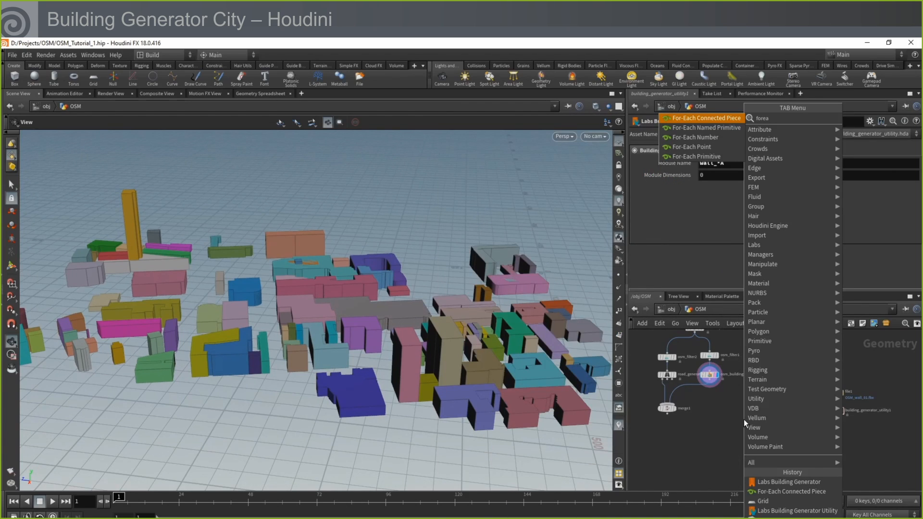
key("Return")
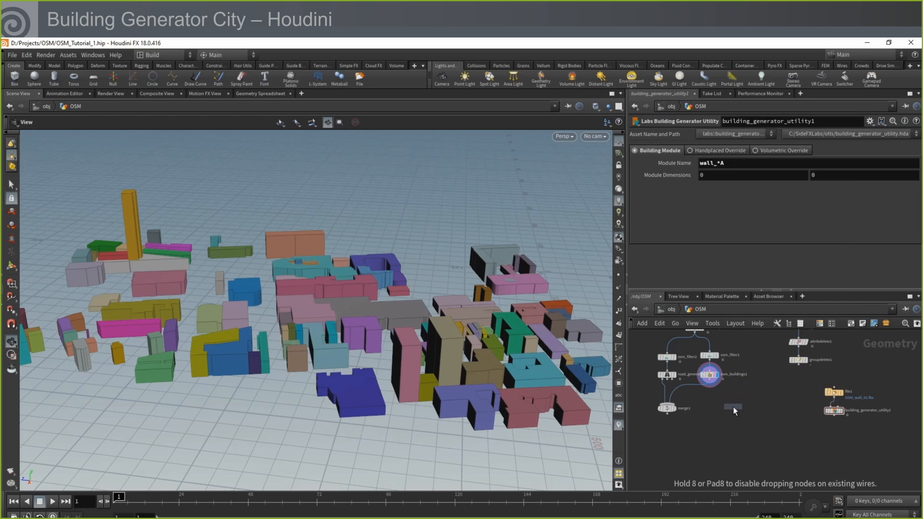
left_click(733, 407)
left_click(766, 389)
left_click(710, 380)
left_click(733, 401)
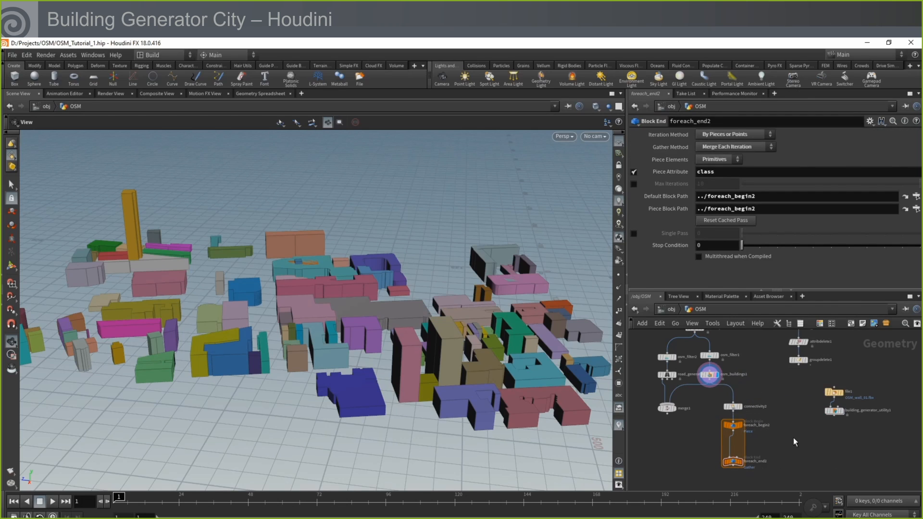
Step: Add a Labs Building Generator node beside the for-each loop
middle_click_drag(767, 433, 762, 422)
key("Tab")
type("buil")
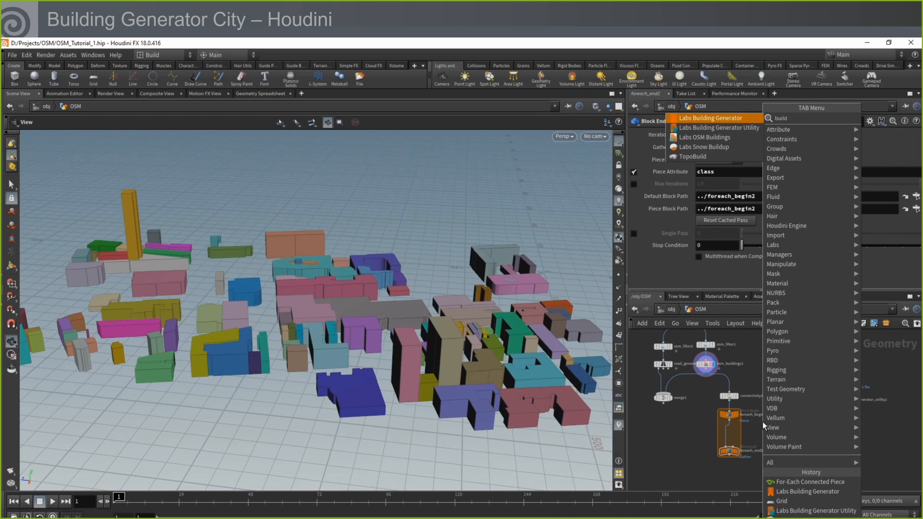
key("Return")
left_click(771, 435)
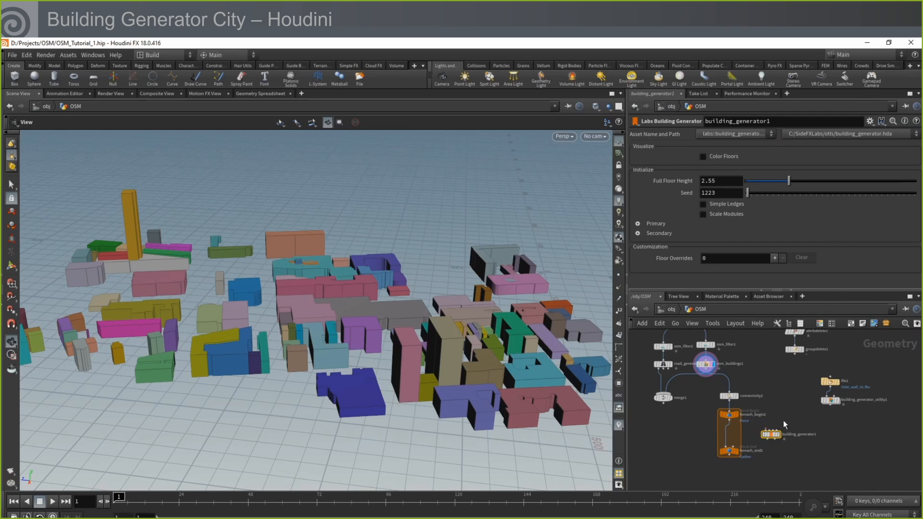
Step: Set building_generator1's full floor height to 4 and turn off its secondary top and bottom ledges
left_click(720, 181)
key("Return")
left_click(662, 231)
scroll(662, 231, "down", 4)
left_click(651, 208)
scroll(652, 223, "down", 2)
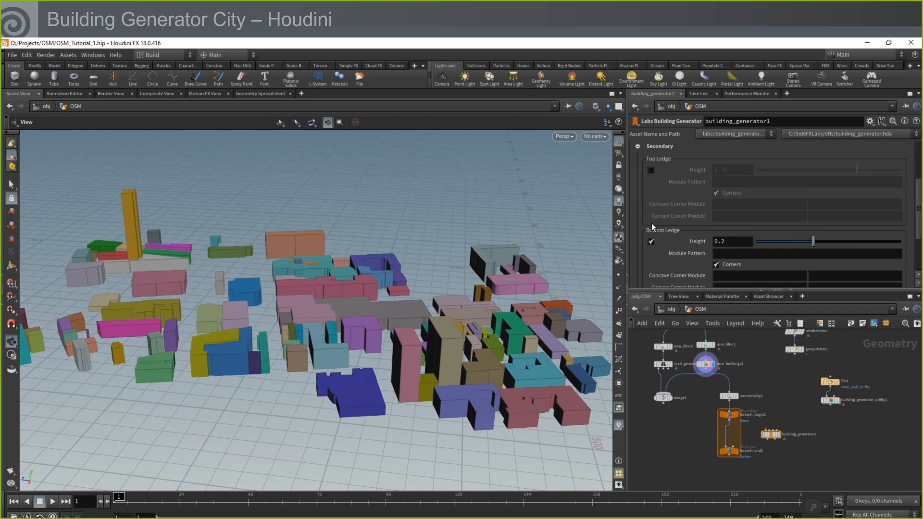
left_click(651, 242)
scroll(654, 236, "up", 6)
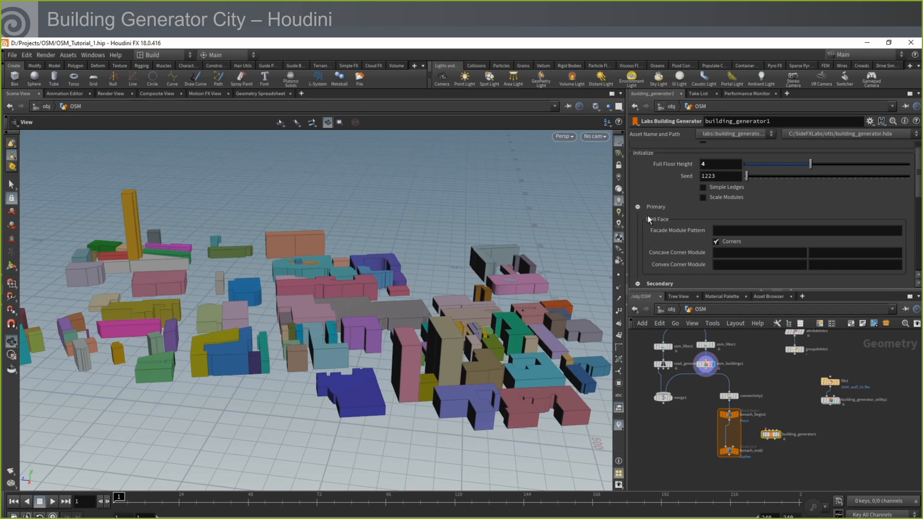
Step: Check the module name on building_generator_utility1 and set building_generator1's facade module pattern to wall_A
left_click_drag(843, 421, 817, 394)
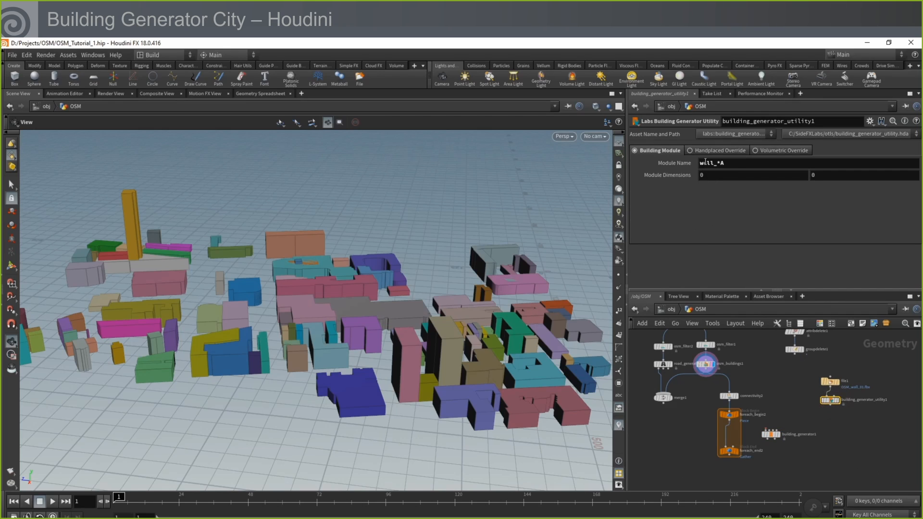
left_click(771, 434)
left_click(731, 230)
type("wall_A")
key("Return")
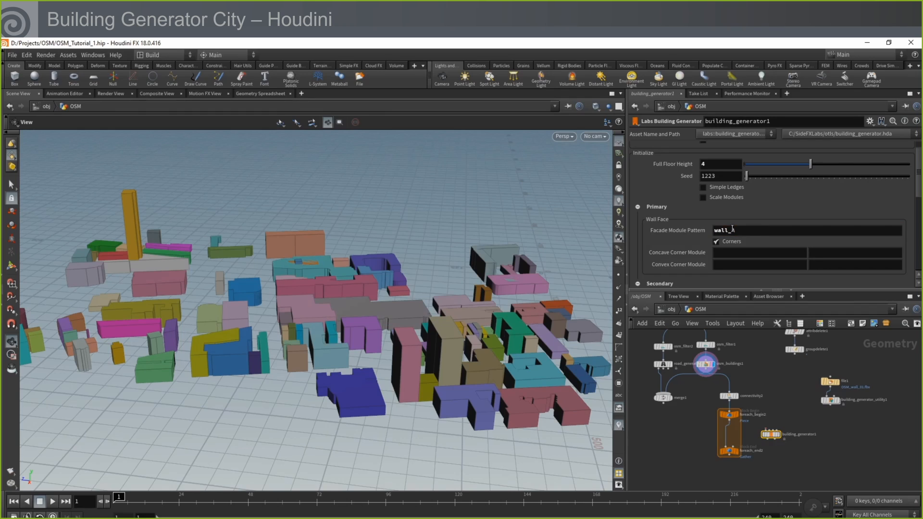
Step: Wire building_generator1 into the for-each loop with the wall utility as its module input, and display foreach_end2
scroll(780, 423, "up", 3)
left_click_drag(694, 423, 762, 439)
left_click(762, 440)
left_click(868, 397)
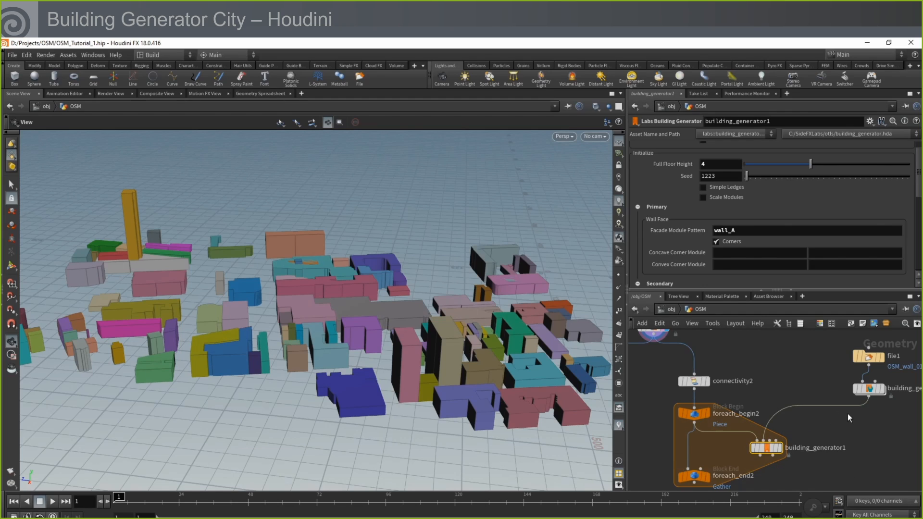
middle_click_drag(837, 450, 856, 414)
left_click(783, 423)
left_click(708, 433)
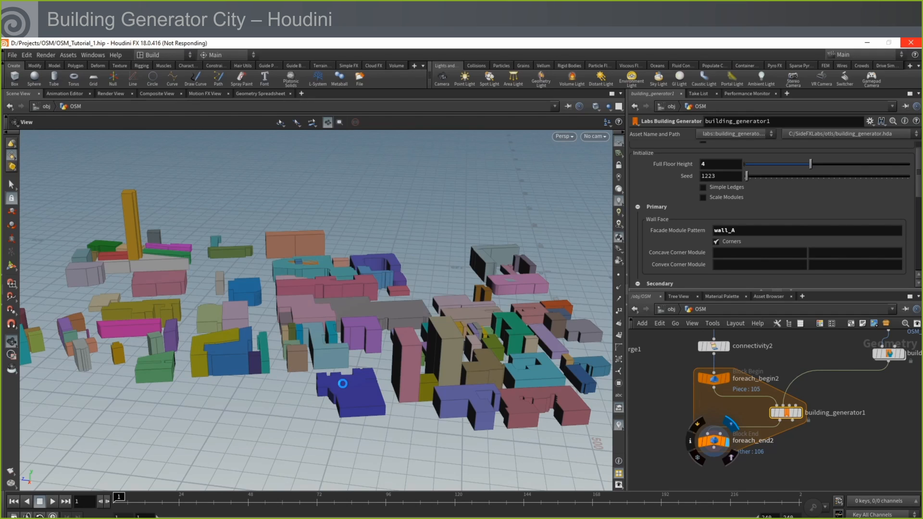
right_click_drag(448, 343, 607, 211)
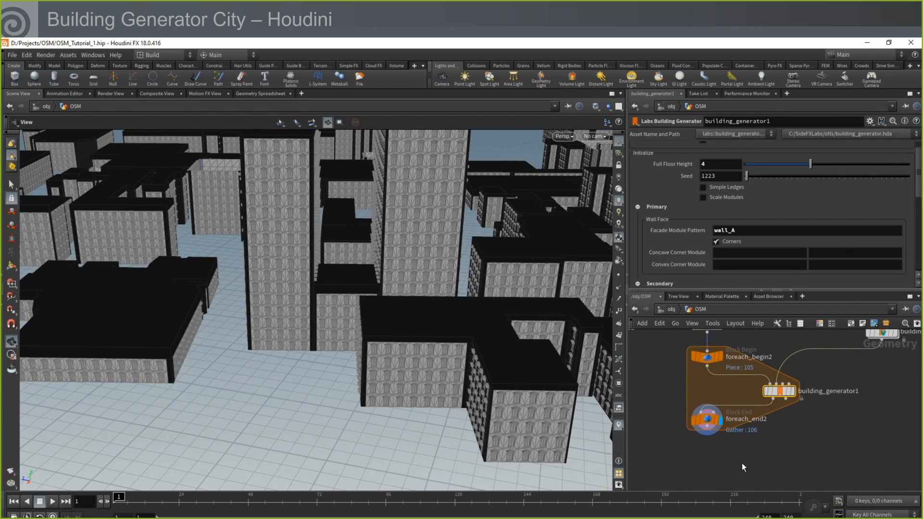
Step: Add a Normal node after foreach_end2 and display it
key("Tab")
type("no")
key("Return")
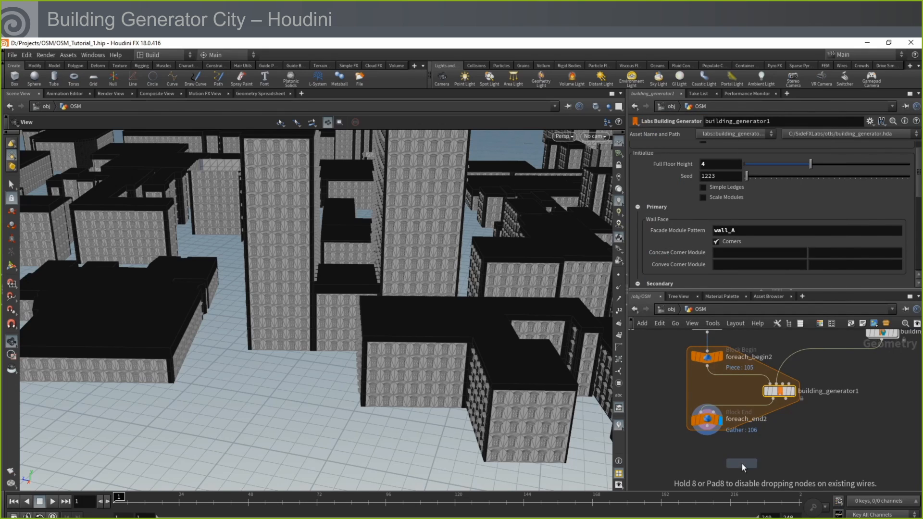
left_click(726, 462)
left_click(706, 423)
left_click_drag(707, 435, 722, 457)
left_click(736, 464)
Step: Inspect the shaded wall-module buildings across the generated city from several angles
middle_click_drag(447, 376, 295, 330)
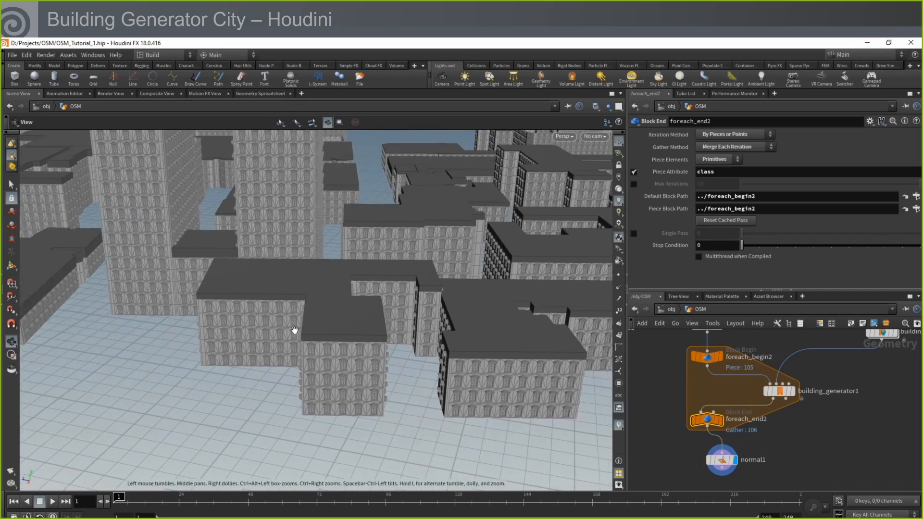
right_click_drag(442, 343, 554, 250)
left_click_drag(554, 250, 491, 266)
right_click_drag(490, 266, 214, 279)
middle_click_drag(215, 278, 553, 334)
left_click_drag(205, 329, 246, 289)
right_click_drag(246, 289, 175, 333)
middle_click_drag(175, 334, 379, 342)
left_click_drag(380, 343, 415, 356)
right_click_drag(348, 351, 481, 242)
middle_click_drag(277, 337, 387, 359)
left_click_drag(387, 358, 358, 360)
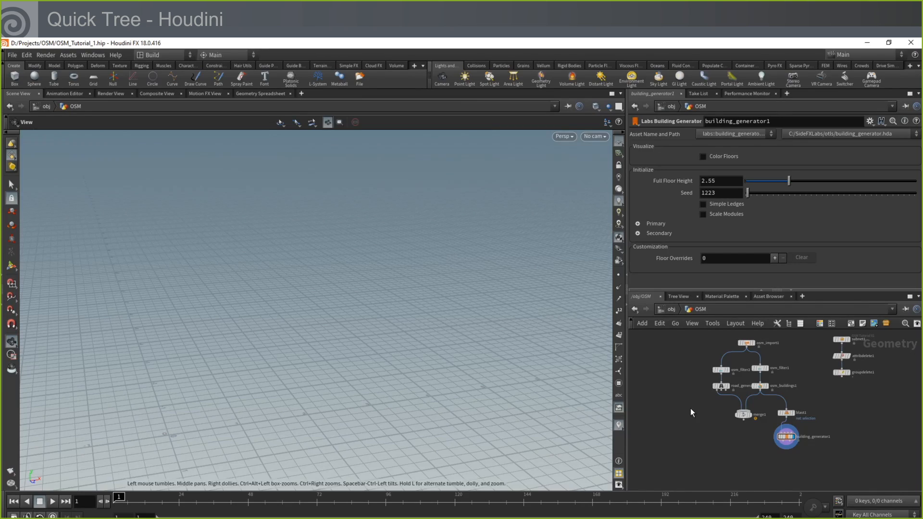
Step: Add a Draw Curve node in the empty area beside the OSM network
middle_click_drag(690, 408, 746, 416)
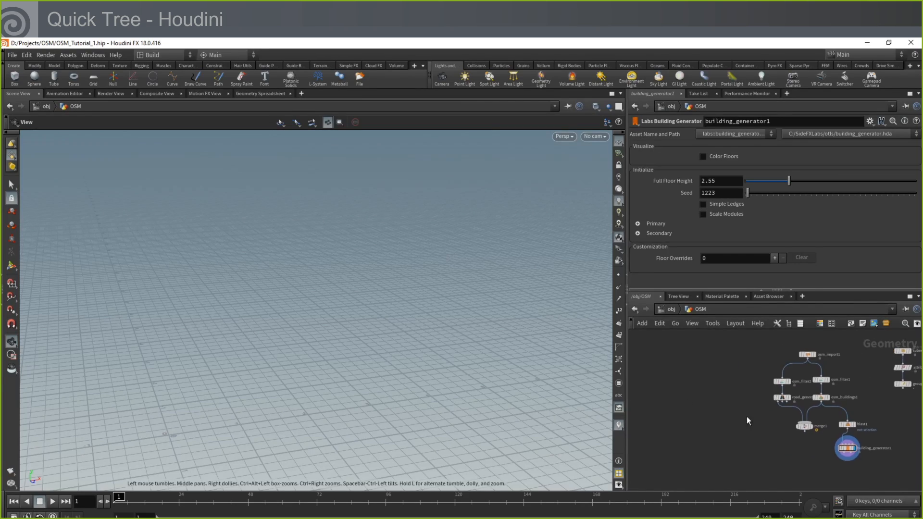
key("Tab")
type("draw")
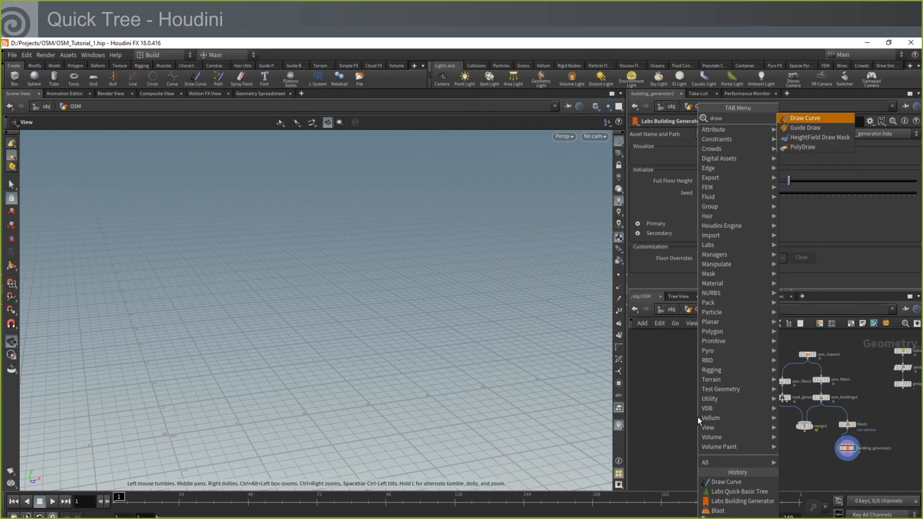
key("Return")
left_click(697, 417)
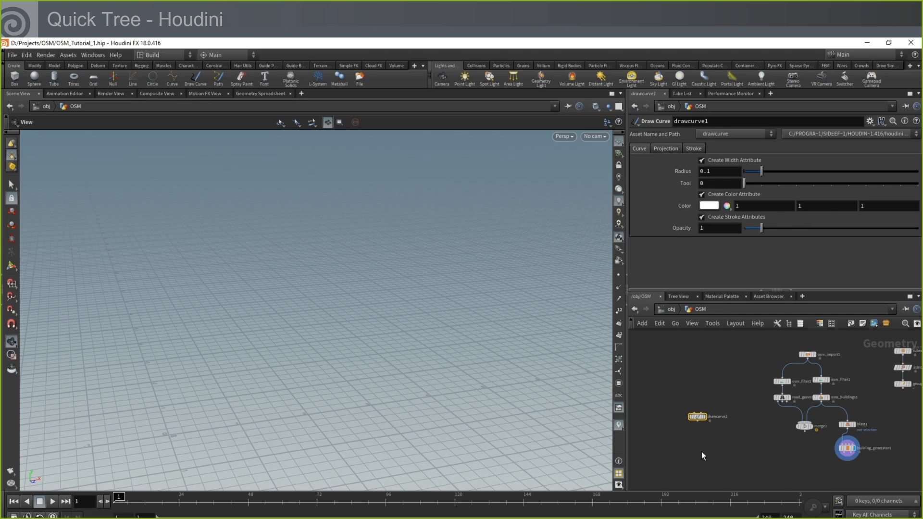
Step: Add a Labs Quick Basic Tree node connected below drawcurve1 and display it
key("Tab")
type("tr")
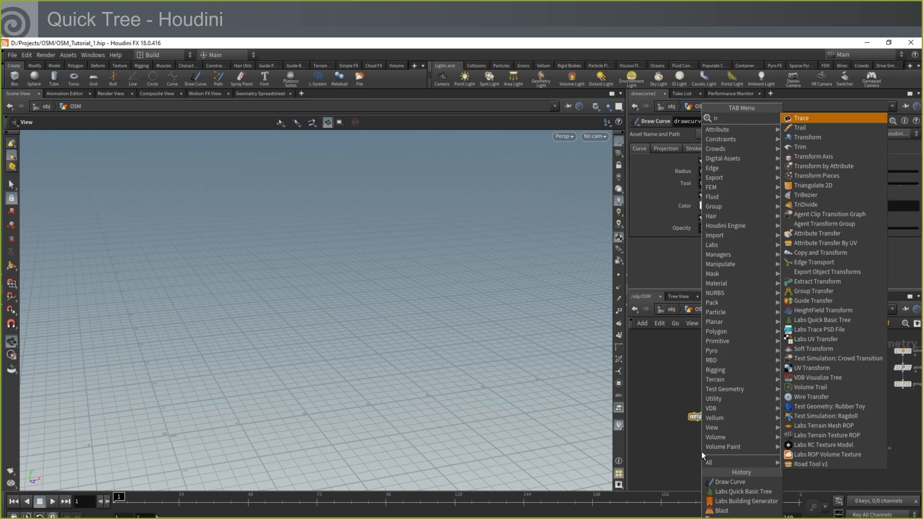
type("ee")
key("Return")
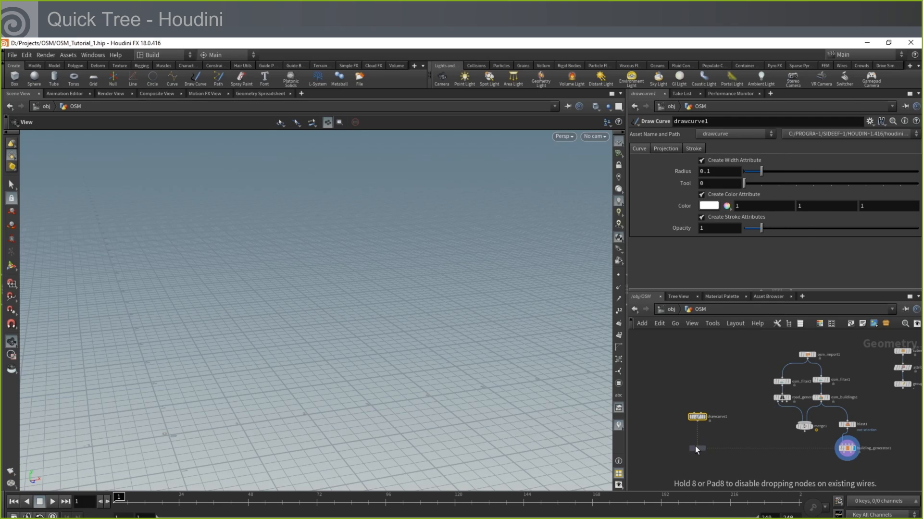
left_click(699, 433)
scroll(706, 433, "up", 3)
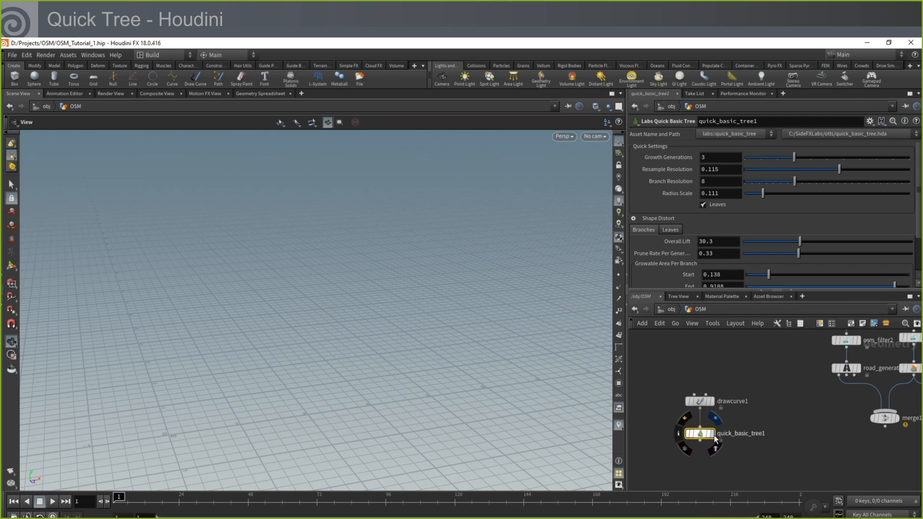
Step: Draw a curved upright trunk stroke in the viewport with drawcurve1 to grow the tree along it
left_click(698, 401)
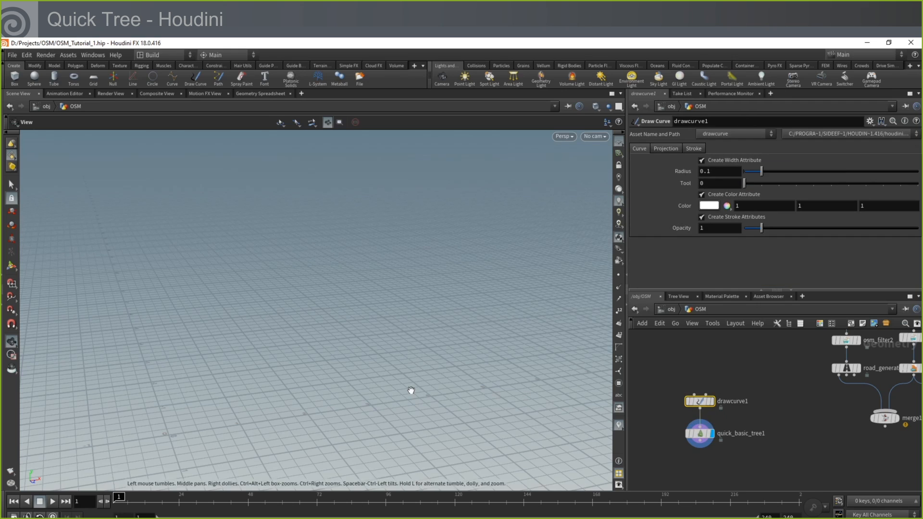
key("Return")
right_click_drag(338, 307, 258, 346, "alt")
middle_click_drag(258, 346, 409, 288, "alt")
mouse_move(409, 288)
left_mouse_down("alt")
mouse_move(352, 327)
mouse_move(352, 289)
mouse_move(314, 221)
mouse_move(308, 149)
mouse_move(330, 194)
left_mouse_up("alt")
key("Escape")
mouse_move(391, 333)
left_mouse_down("alt")
mouse_move(520, 340)
mouse_move(480, 332)
left_mouse_up("alt")
key("Escape")
Step: Set quick_basic_tree1's growth generations to 2, branch resolution to 19 and radius scale to 0.135
left_click(696, 434)
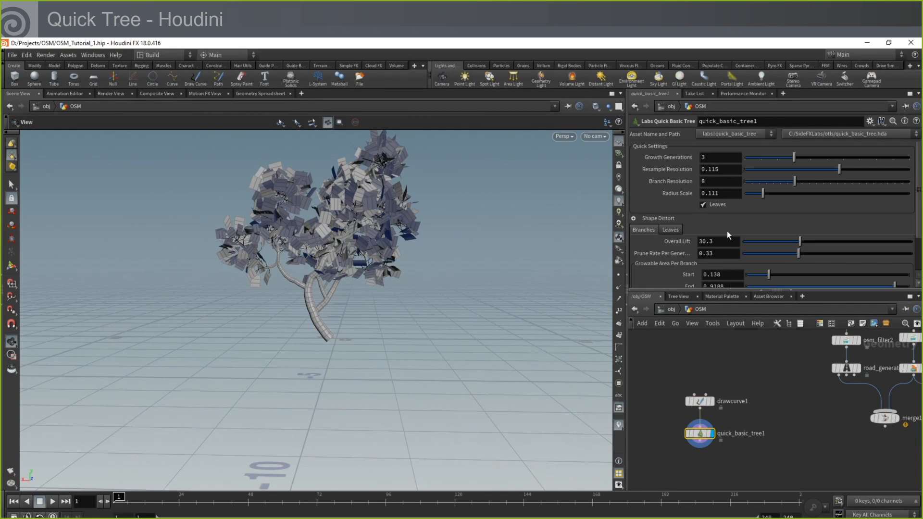
left_click_drag(795, 160, 873, 181)
mouse_move(762, 195)
left_mouse_down()
mouse_move(786, 194)
mouse_move(767, 194)
left_mouse_up()
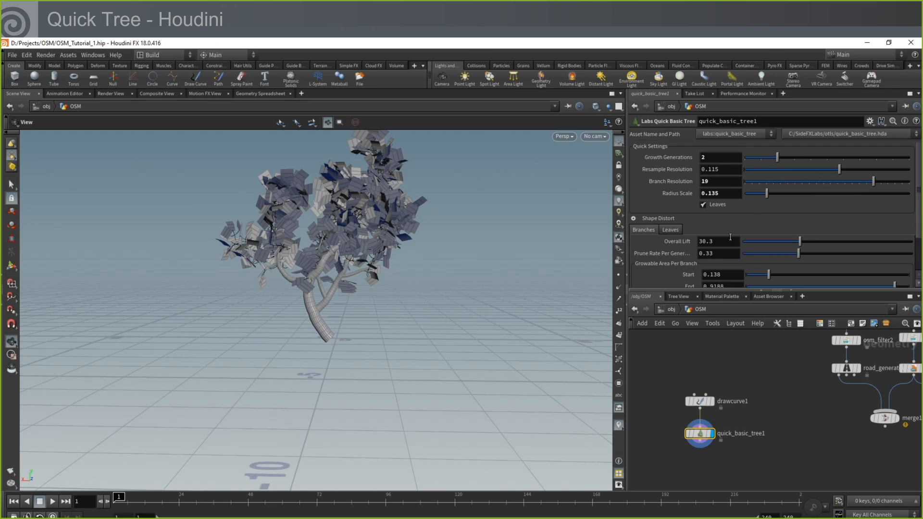
Step: Hide the tree's leaves and set the growable area start to 0.221 and the min bend angle to 13.4
scroll(684, 198, "down", 2)
left_click(703, 179)
left_click_drag(503, 249, 552, 269)
scroll(670, 258, "down", 2)
mouse_move(768, 226)
left_mouse_down()
mouse_move(783, 223)
mouse_move(752, 227)
mouse_move(782, 229)
left_mouse_up()
left_click_drag(787, 263, 758, 263)
mouse_move(813, 276)
left_mouse_down()
mouse_move(857, 274)
mouse_move(795, 278)
left_mouse_up()
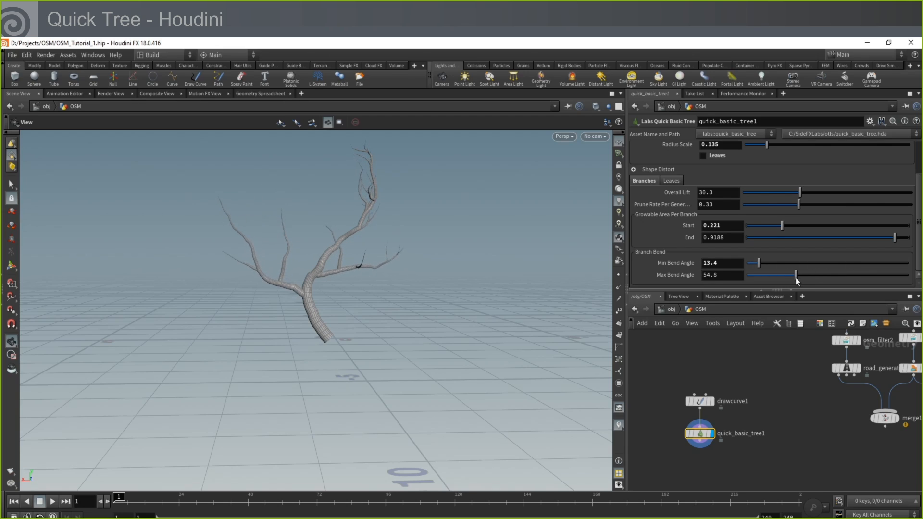
Step: Turn the leaves back on with a prune ratio of 0.074 and display the trunk curve drawcurve1
left_click(703, 155)
left_click(671, 181)
mouse_move(745, 192)
left_mouse_down()
mouse_move(817, 192)
mouse_move(756, 194)
left_mouse_up()
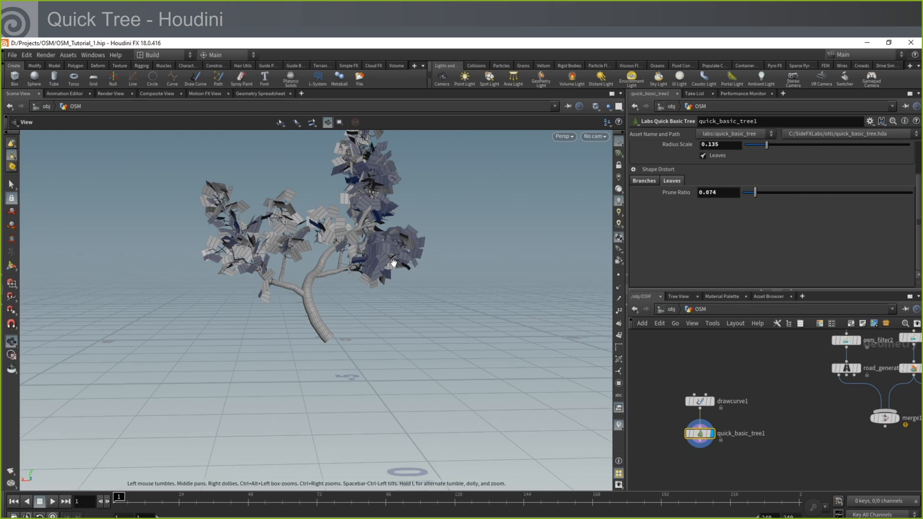
mouse_move(657, 446)
middle_mouse_down()
mouse_move(696, 410)
mouse_move(686, 388)
mouse_move(725, 401)
middle_mouse_up()
left_click(749, 366)
key("Tab")
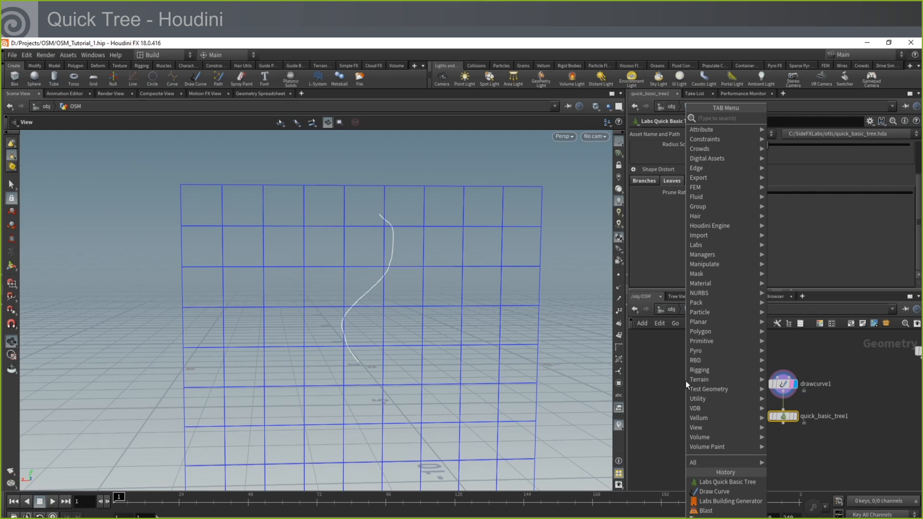
type("polyl")
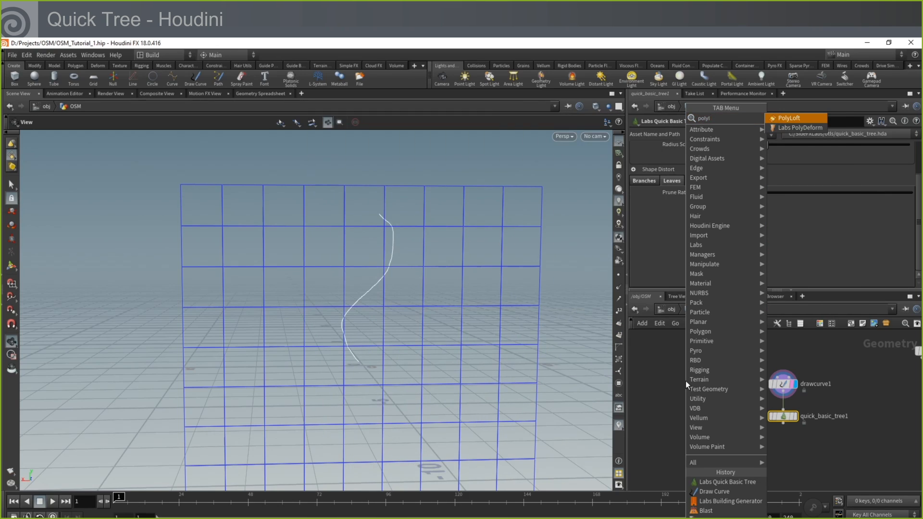
key("BackSpace")
type("l")
key("Escape")
key("Tab")
type("line")
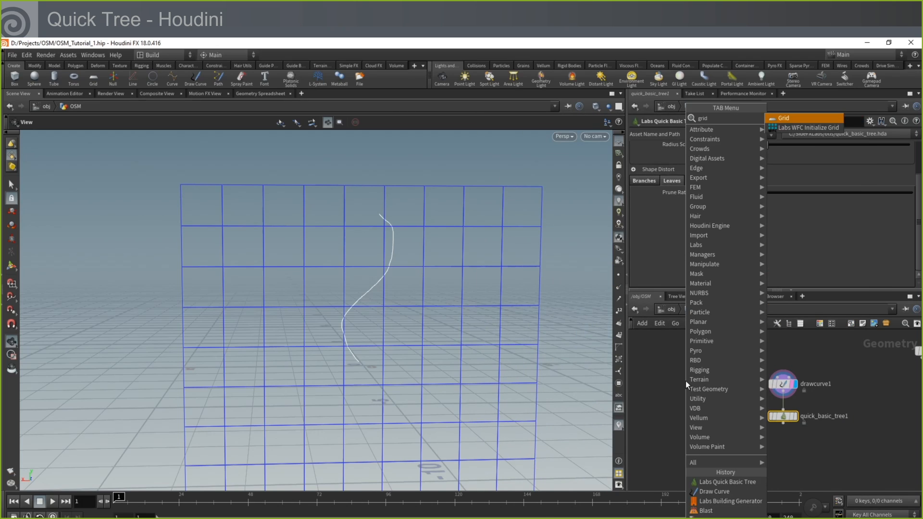
key("Return")
left_click(686, 381)
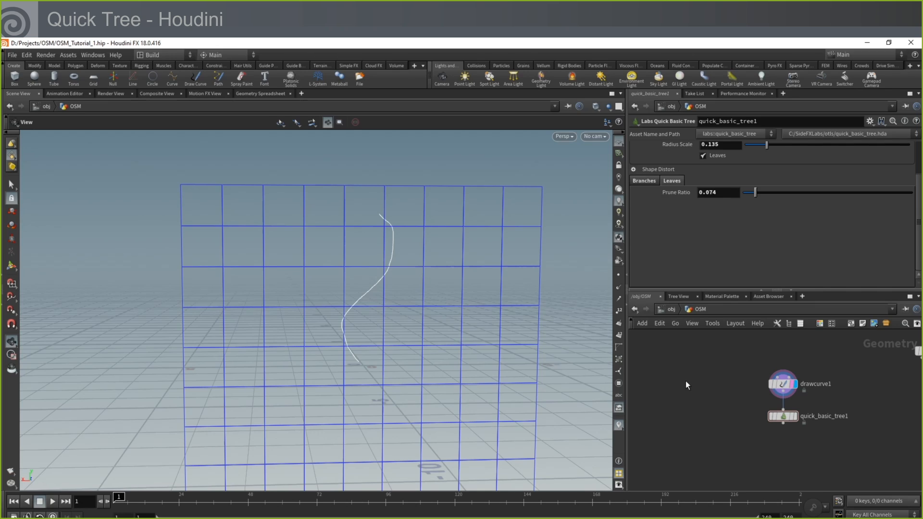
Step: Add a Grid node beside the tree network and view it in the scene
key("Tab")
type("gr")
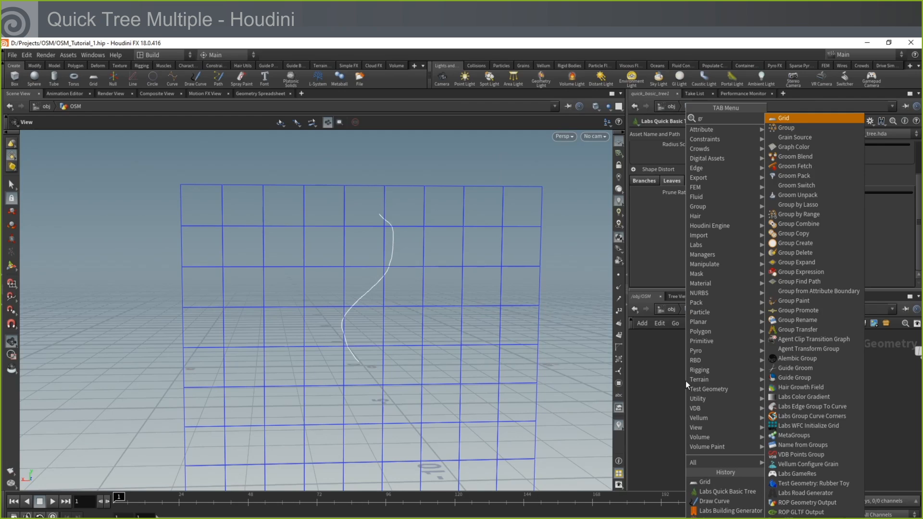
key("Return")
left_click(686, 381)
left_click_drag(377, 357, 368, 398)
Step: Add a Scatter node fed by grid1, display it, and set its force total count to 21
key("Tab")
type("sca")
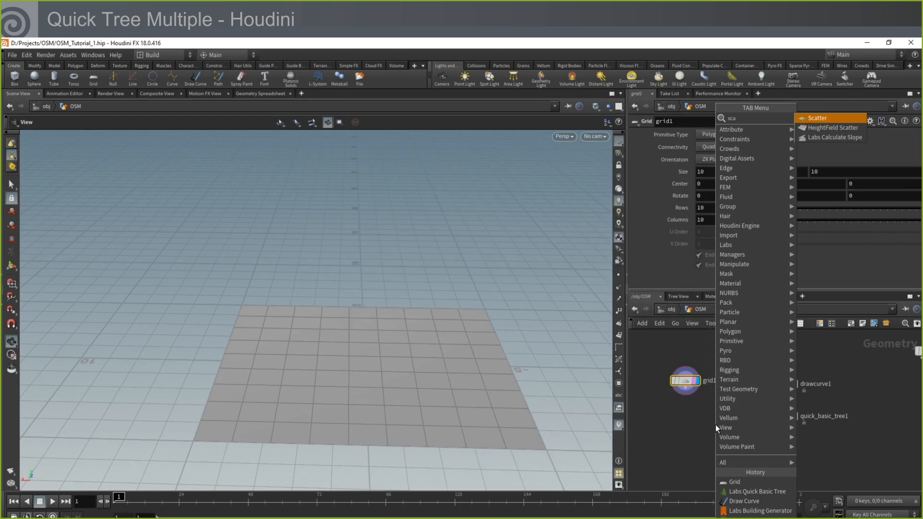
key("Return")
left_click(695, 408)
left_click(685, 388)
left_click(695, 400)
left_click(695, 401)
left_click(686, 389)
left_click(708, 409)
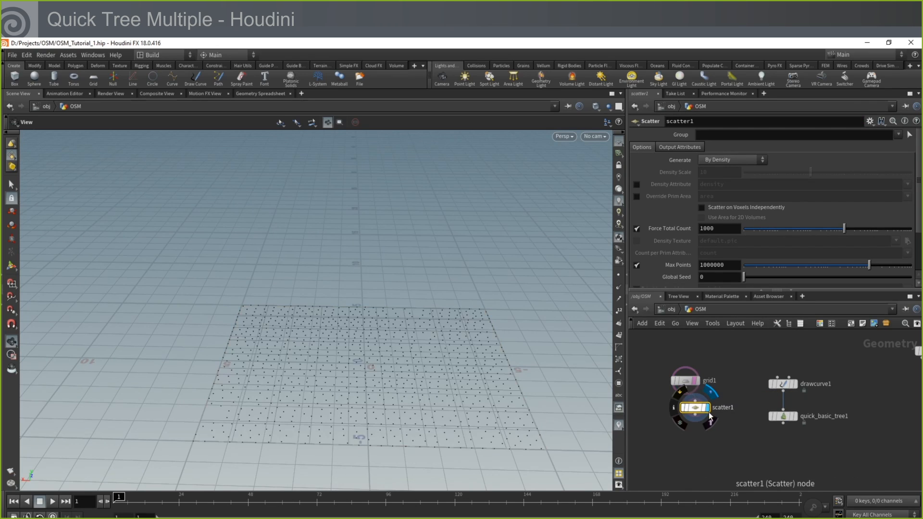
left_click_drag(694, 408, 695, 424)
left_click_drag(838, 230, 799, 237)
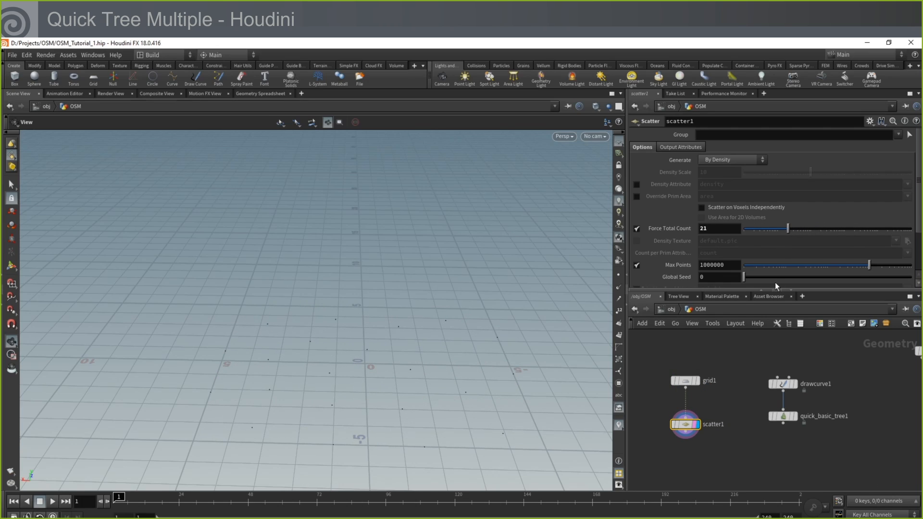
Step: Add a Line node beside scatter1 and set its length to 1.81
key("Tab")
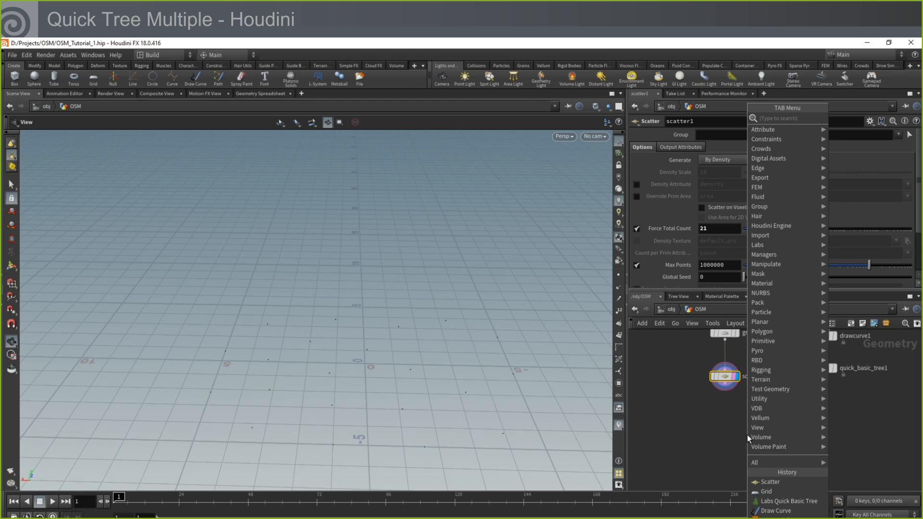
type("line")
key("Return")
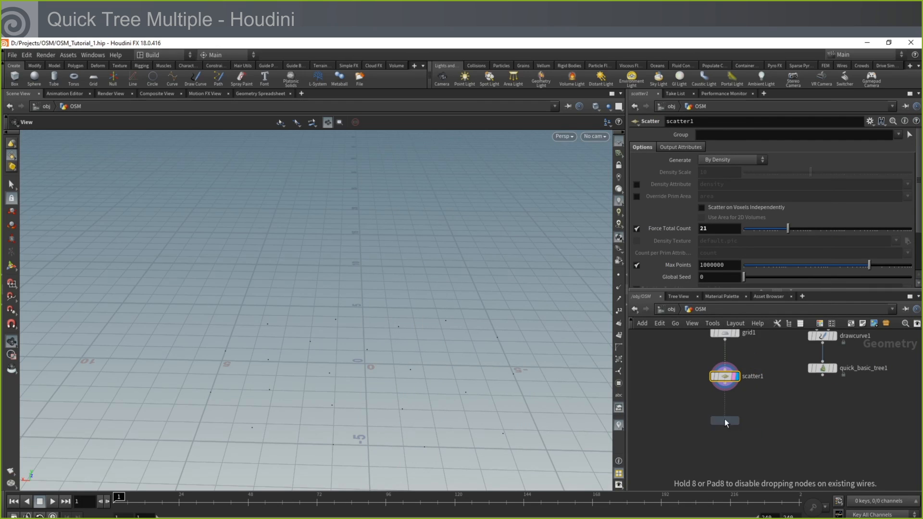
left_click(691, 390)
left_click_drag(242, 355, 462, 221)
left_click_drag(763, 172, 777, 173)
Step: Add an Attribute Randomize node, wire scatter1 into it and display it
key("Tab")
type("attribute ra")
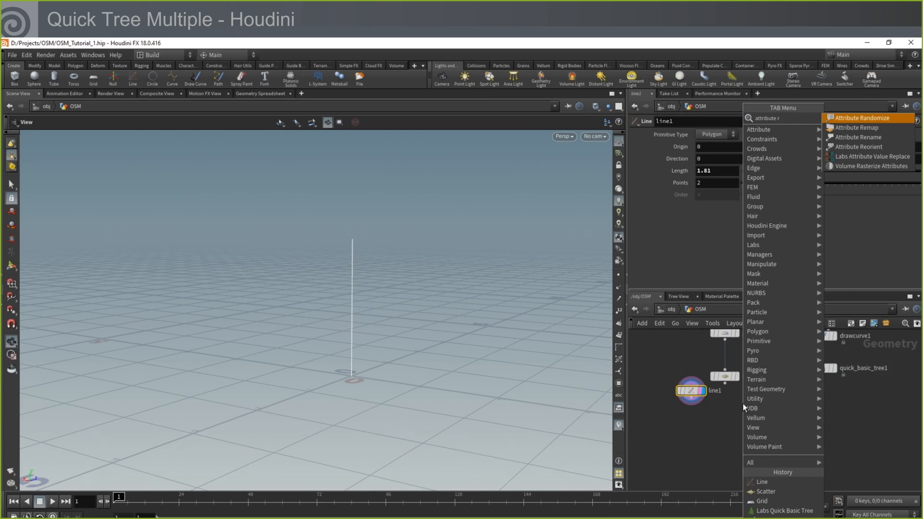
key("Return")
left_click(731, 412)
left_click(725, 383)
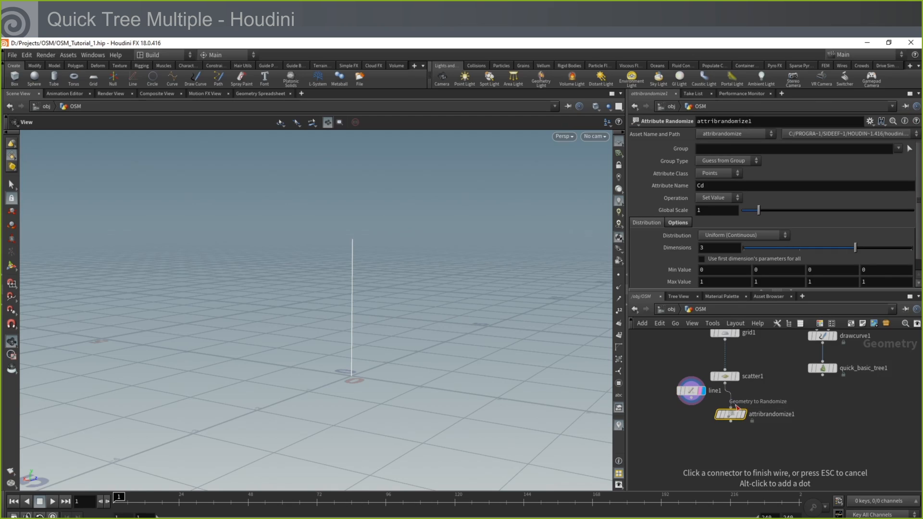
left_click(731, 408)
left_click(744, 414)
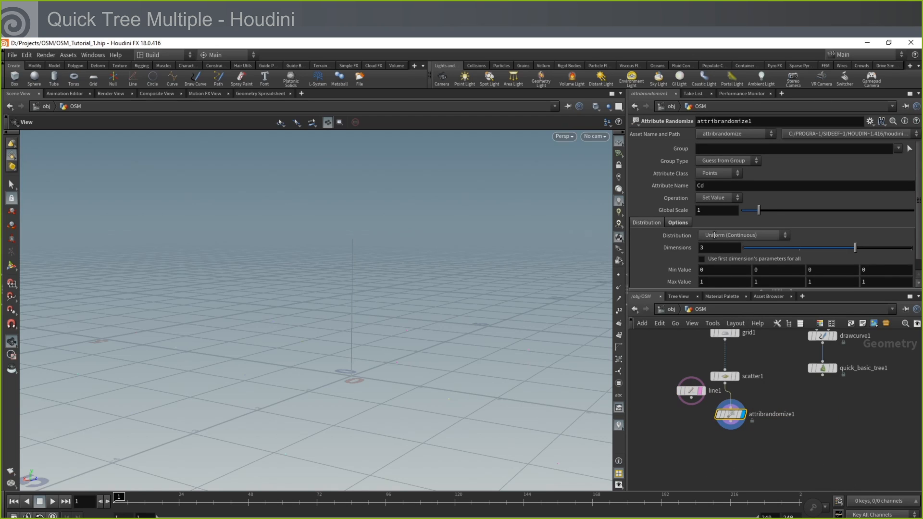
Step: Make attribrandomize1 randomize the pscale attribute with 1 dimension
scroll(715, 235, "down", 1)
left_click(716, 173)
type("pscale")
key("Return")
left_click_drag(759, 235, 737, 235)
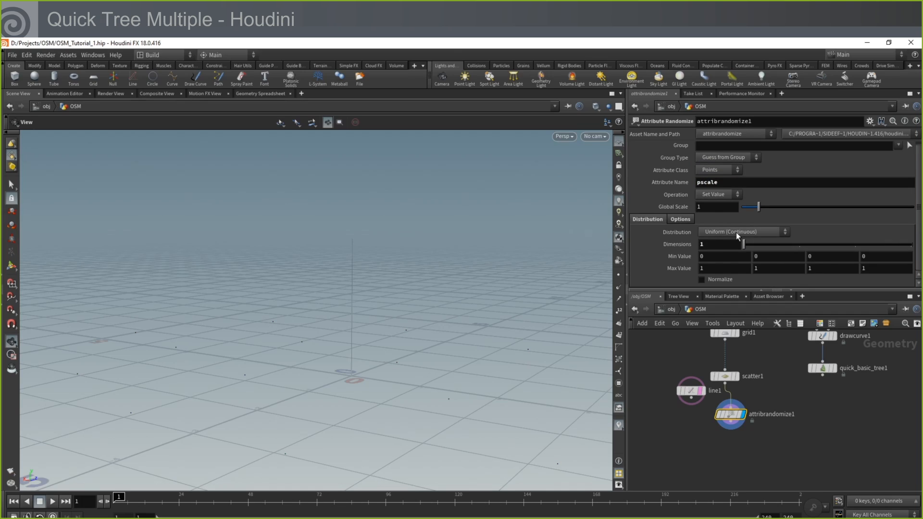
Step: Set attribrandomize1's min value to .75 and max value to 2 for the pscale attribute
left_click(707, 256)
type(".75")
key("Tab")
Step: Add a Copy to Points node, wire line1 and attribrandomize1 into it, and display it
key("Tab")
type("copytop")
key("Return")
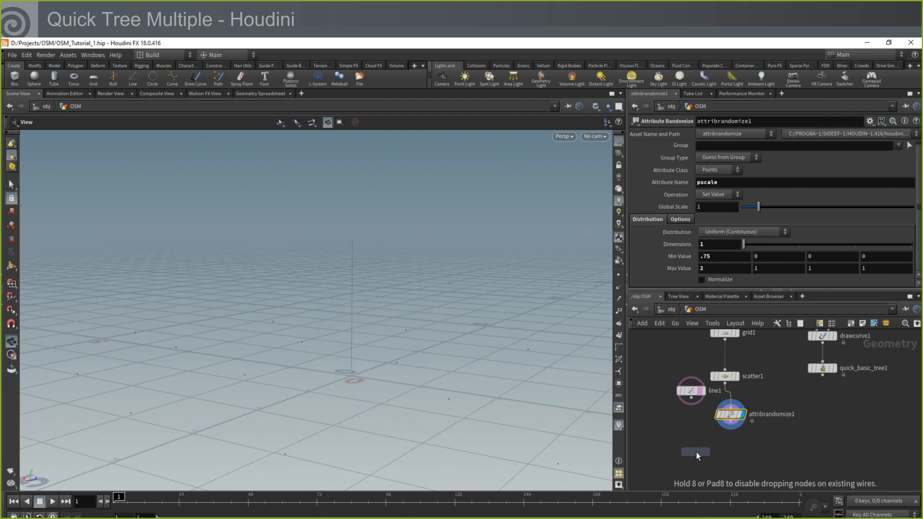
left_click(697, 452)
left_click(703, 447)
left_click(730, 422)
left_click(691, 398)
left_click(691, 446)
left_click(708, 454)
Step: Add a Point Jitter node fed by copytopoints1 and display it
left_click_drag(471, 312, 373, 336)
middle_click_drag(692, 456, 698, 392)
middle_click(699, 393)
key("Tab")
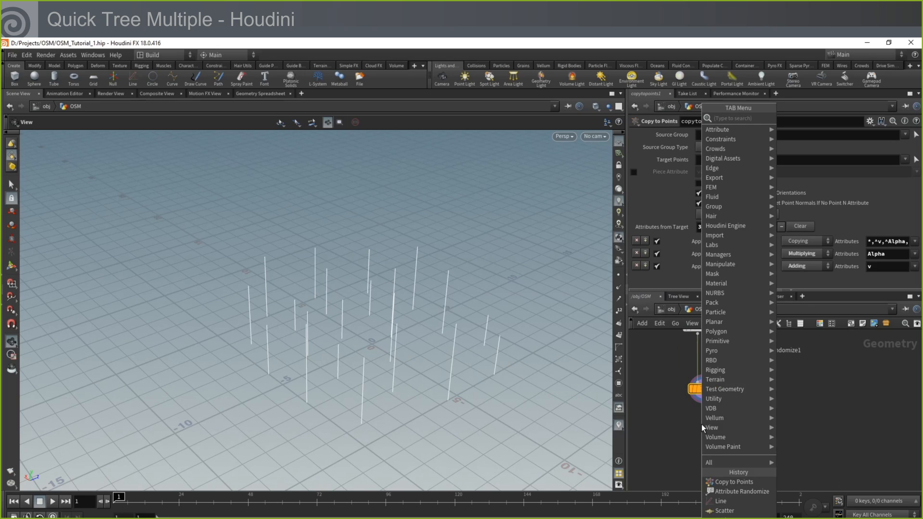
type("connecti")
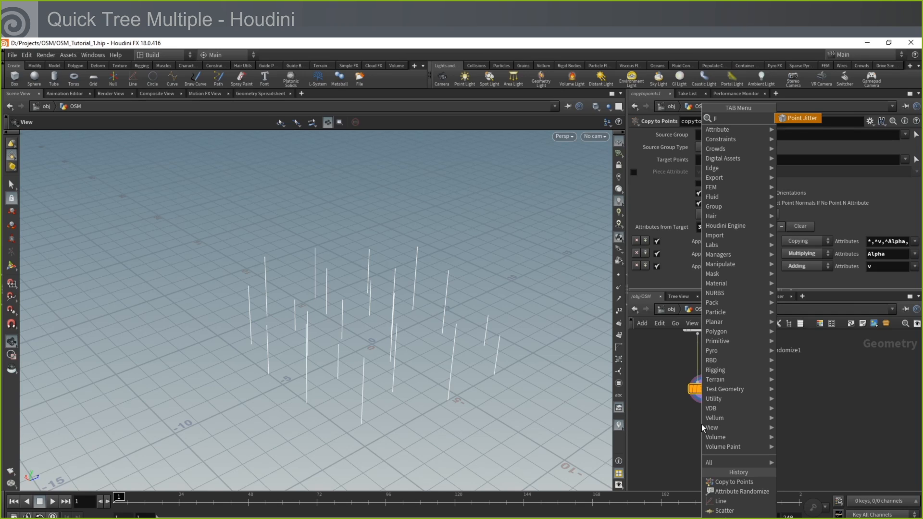
key("Return")
left_click(703, 425)
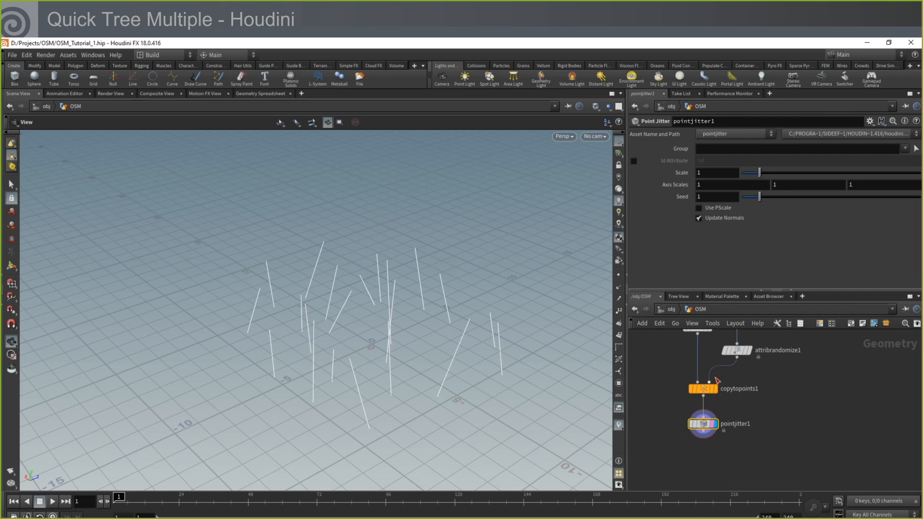
Step: Set the number of points on line1 to 9
middle_click_drag(789, 371, 789, 400)
left_click(697, 356)
left_click_drag(749, 188, 774, 186)
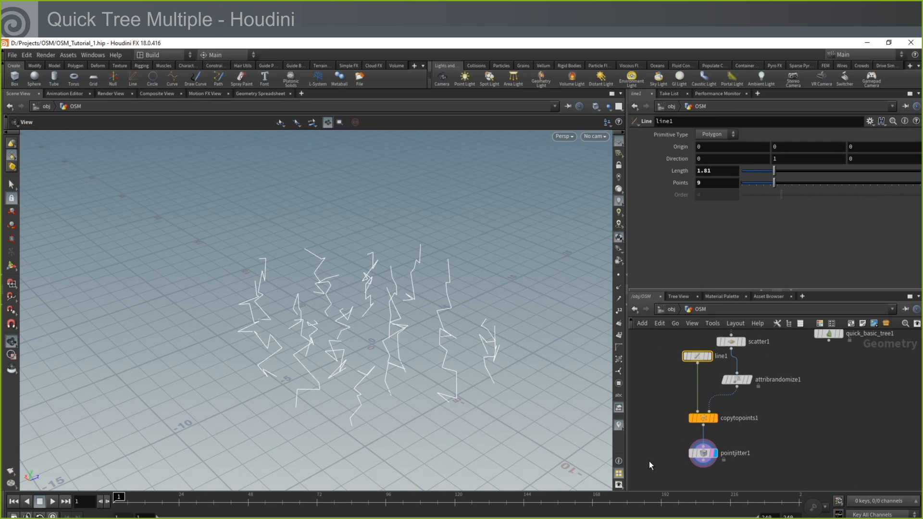
Step: Set pointjitter1's scale to 0.19
middle_click_drag(649, 461, 642, 433)
left_click(696, 426)
left_click_drag(760, 173, 745, 179)
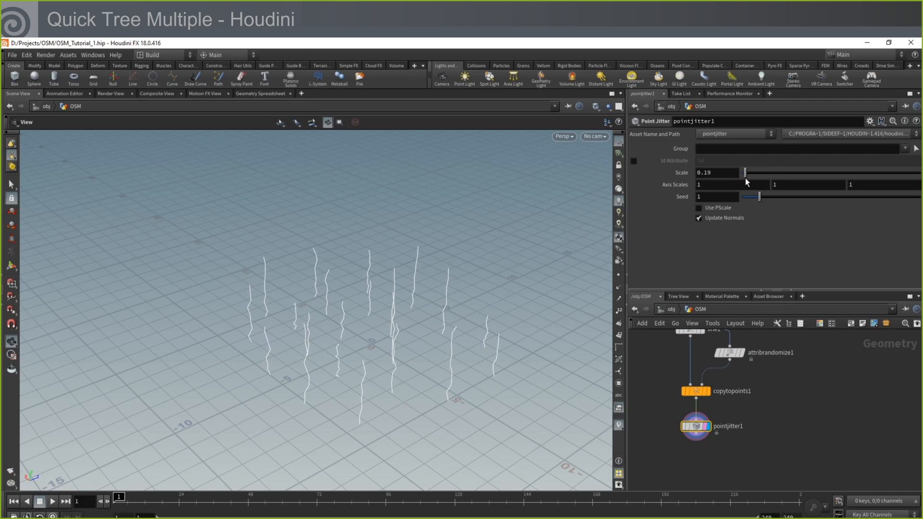
Step: Add a For-Each Connected Piece block and wire pointjitter1 into its connectivity1 node
left_click_drag(464, 300, 373, 320)
middle_click_drag(817, 434, 813, 394)
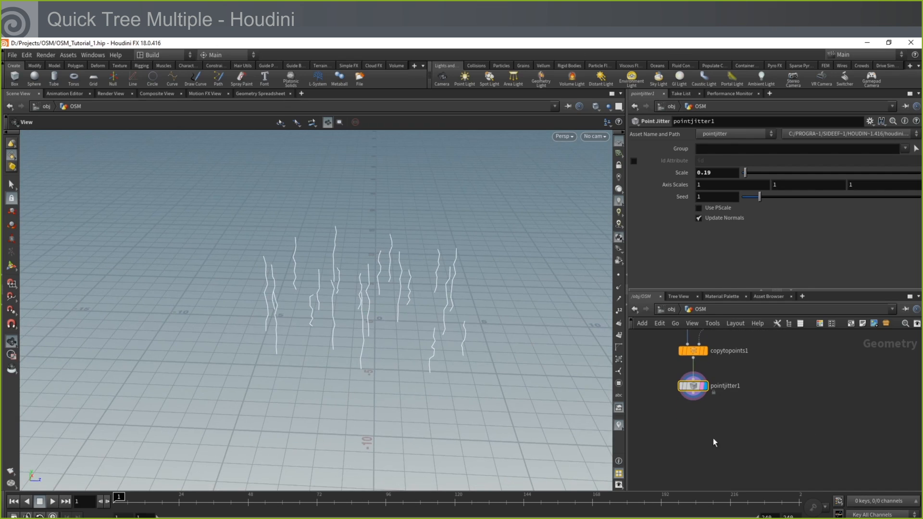
key("Tab")
type("fore")
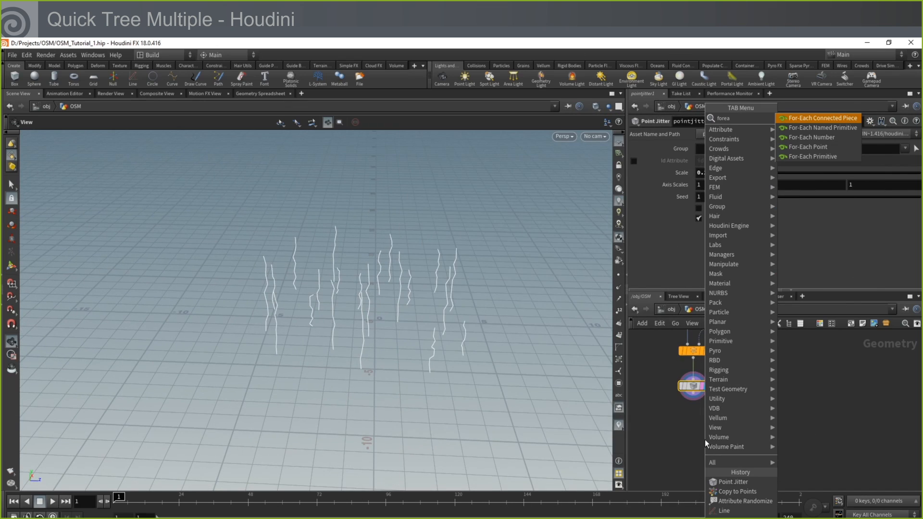
key("Down")
key("Down")
key("Down")
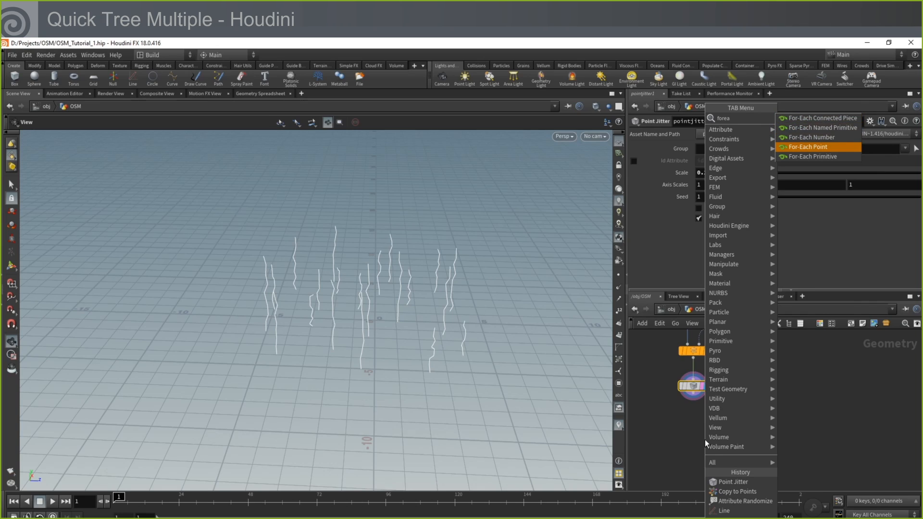
key("Up")
key("Up")
key("Up")
key("Return")
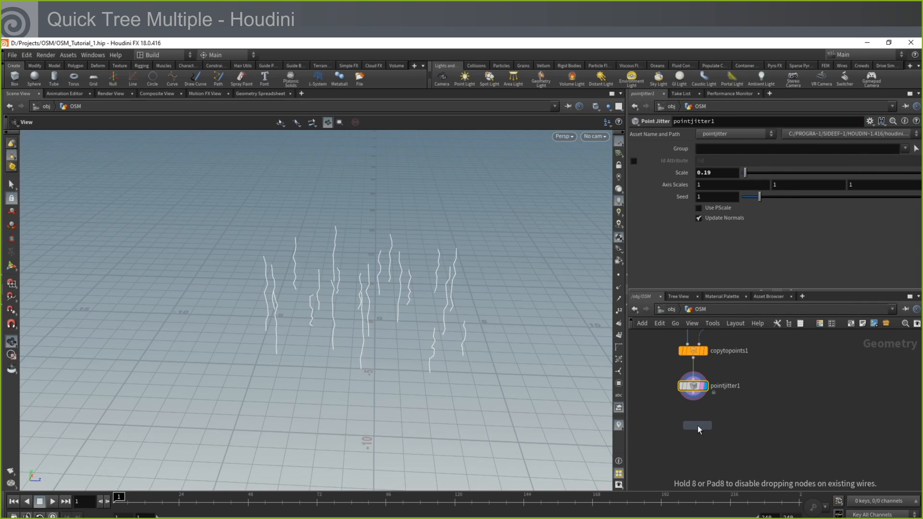
left_click(697, 426)
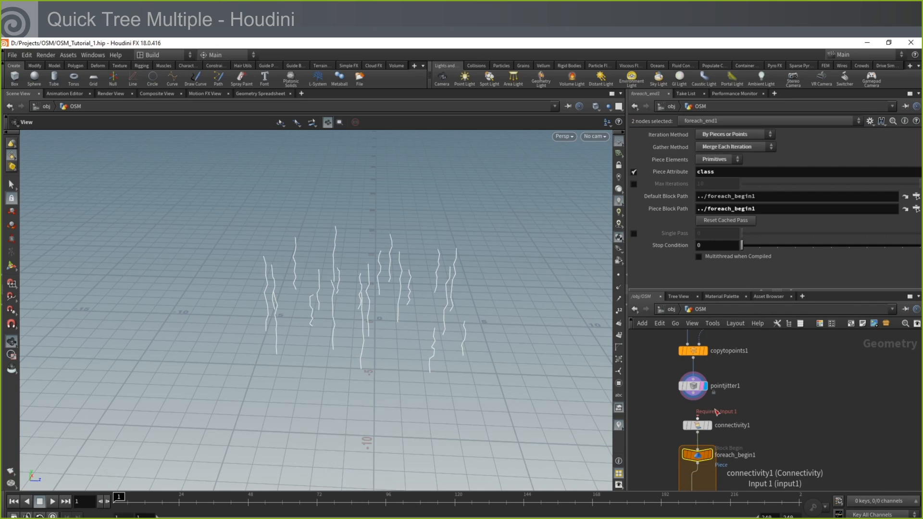
left_click(691, 389)
Step: Insert a Labs Quick Basic Tree node between foreach_begin1 and foreach_end1, and display foreach_end1
middle_click_drag(782, 448, 778, 394)
key("Tab")
type("tree")
key("Return")
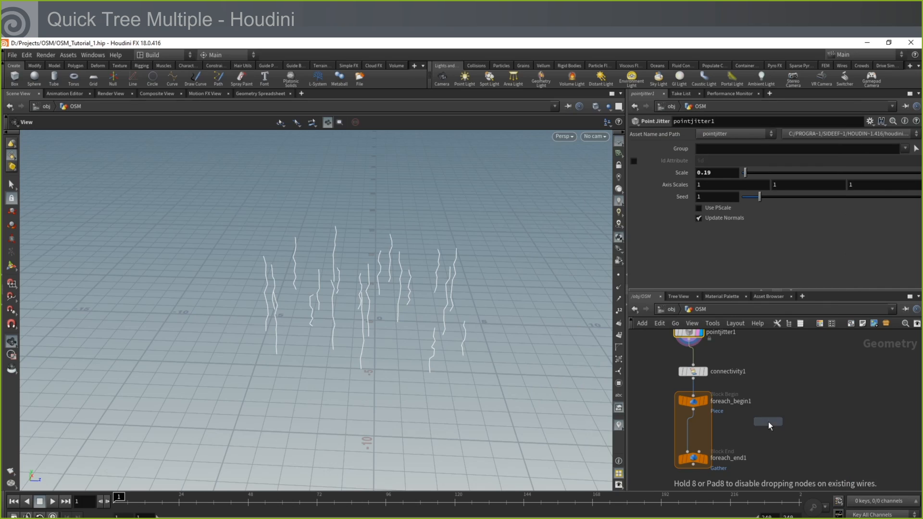
left_click(691, 431)
mouse_move(708, 461)
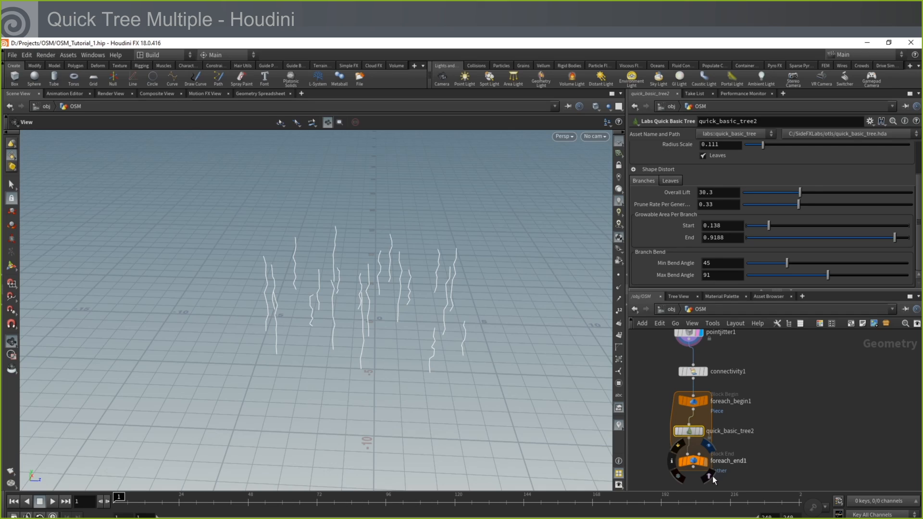
left_click(713, 475)
Step: Set grid1's size to 20 by 20 to spread the trees farther apart
left_click_drag(413, 342, 373, 346)
right_click_drag(373, 346, 410, 208)
left_click_drag(410, 208, 412, 299)
right_click_drag(412, 299, 196, 389)
middle_click_drag(196, 389, 370, 293)
left_click_drag(371, 293, 317, 384)
scroll(737, 426, "down", 4)
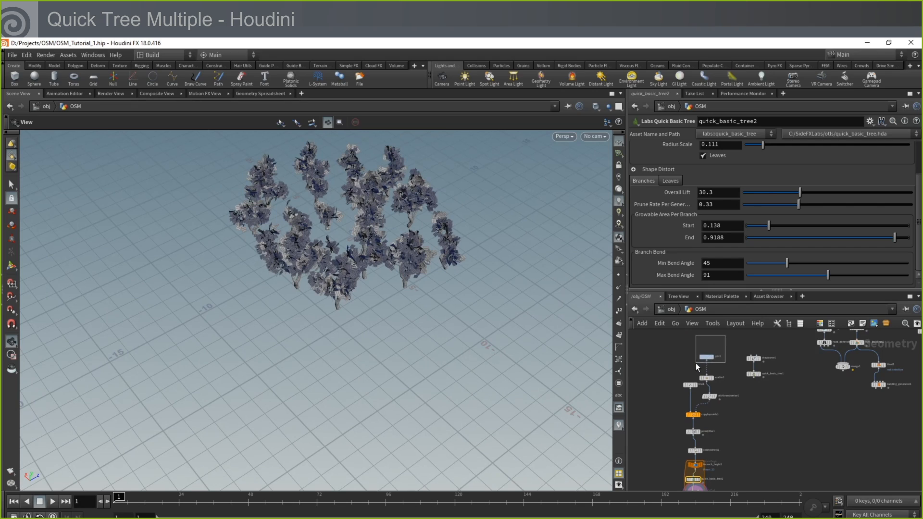
left_click_drag(696, 362, 694, 364)
left_click_drag(708, 172, 671, 169)
type("20")
key("Tab")
type("20")
key("Return")
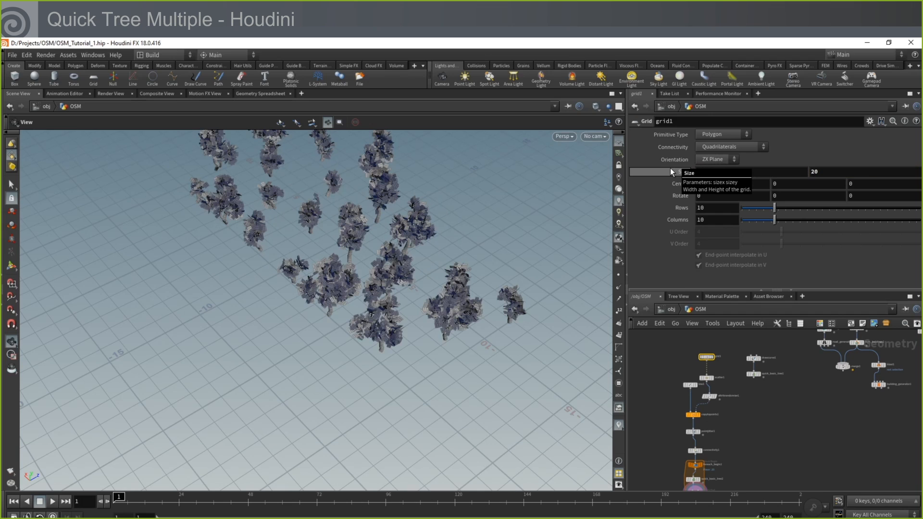
Step: Set scatter1's force total count to 25
mouse_move(417, 308)
left_mouse_down()
mouse_move(336, 264)
mouse_move(409, 298)
left_mouse_up()
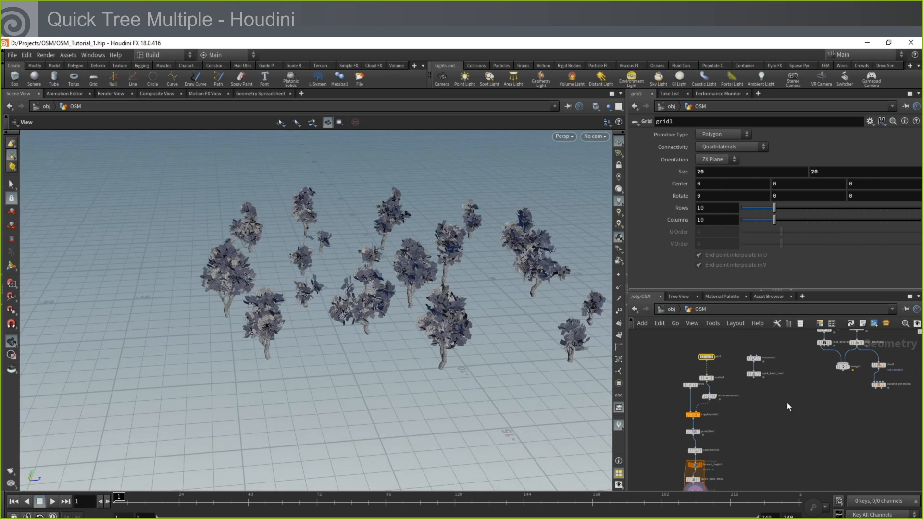
scroll(786, 402, "up", 3)
left_click(719, 377)
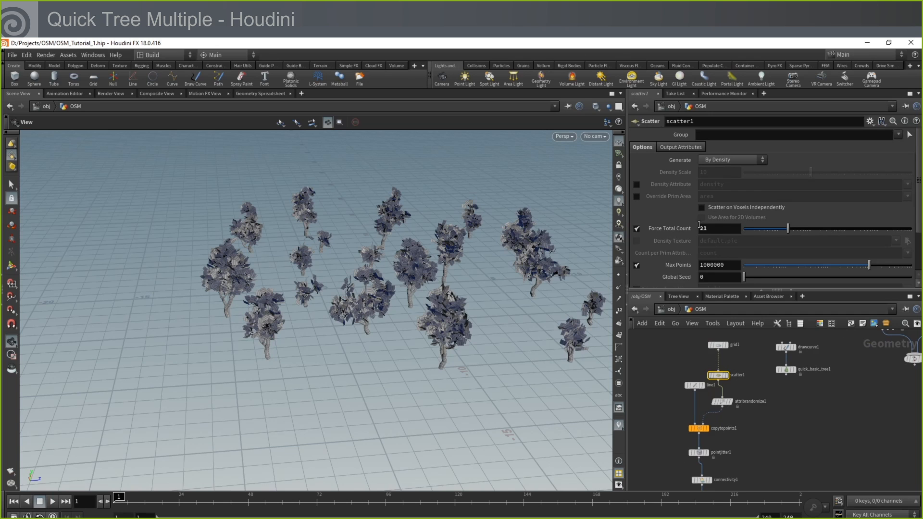
left_click_drag(720, 228, 683, 229)
type("25")
key("Return")
Step: Set pointjitter1's scale to .5 and turn on Use PScale
left_click_drag(556, 271, 459, 297)
middle_click_drag(660, 451, 665, 404)
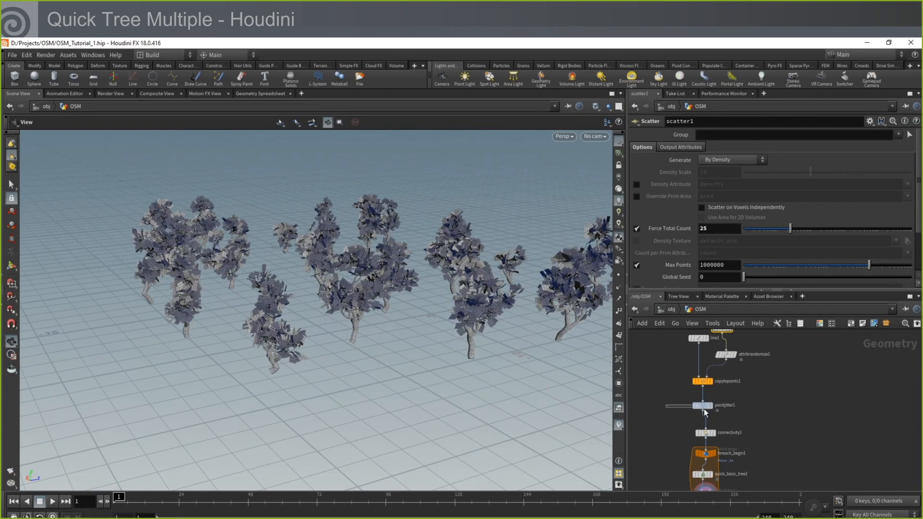
left_click(702, 405)
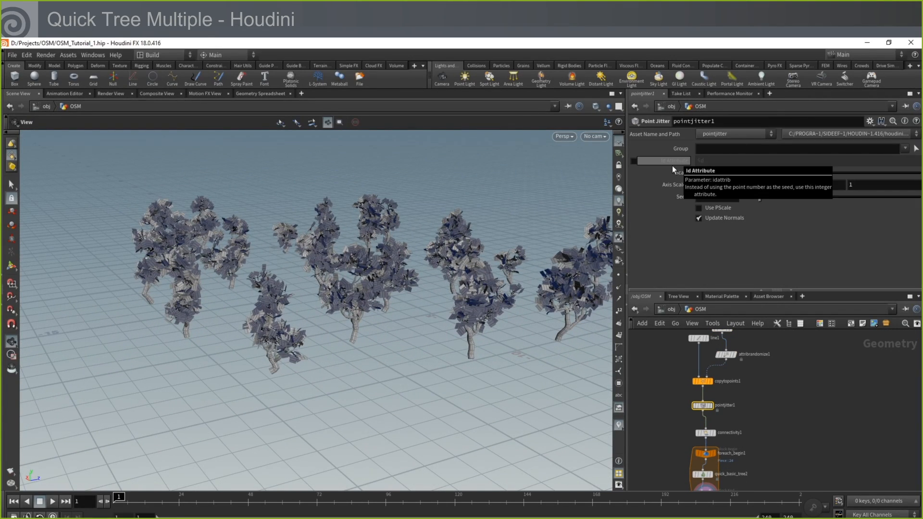
left_click_drag(437, 300, 294, 317)
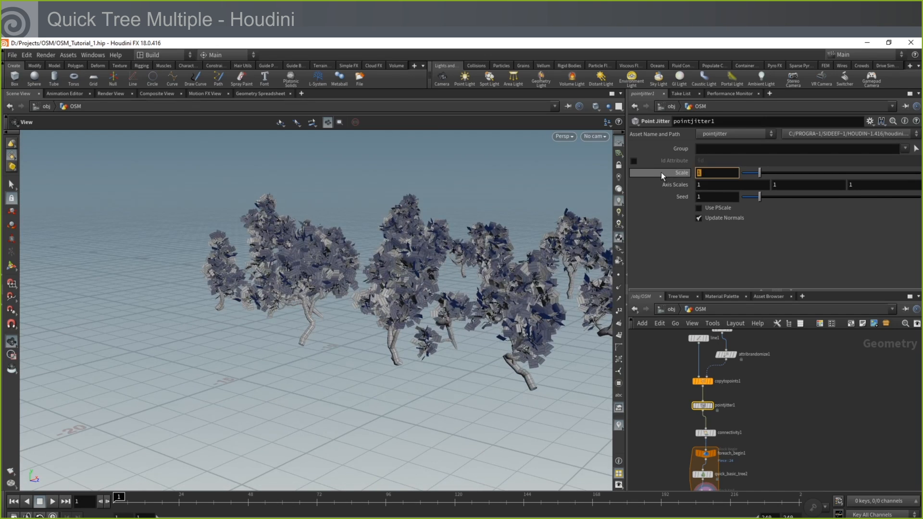
type(".5")
key("Return")
left_click_drag(456, 264, 414, 250)
left_click(699, 208)
left_click_drag(524, 337, 420, 334)
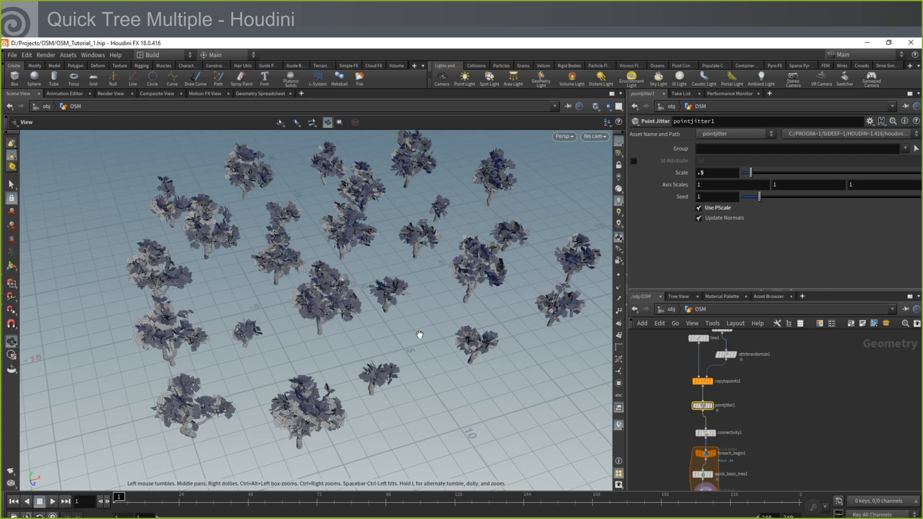
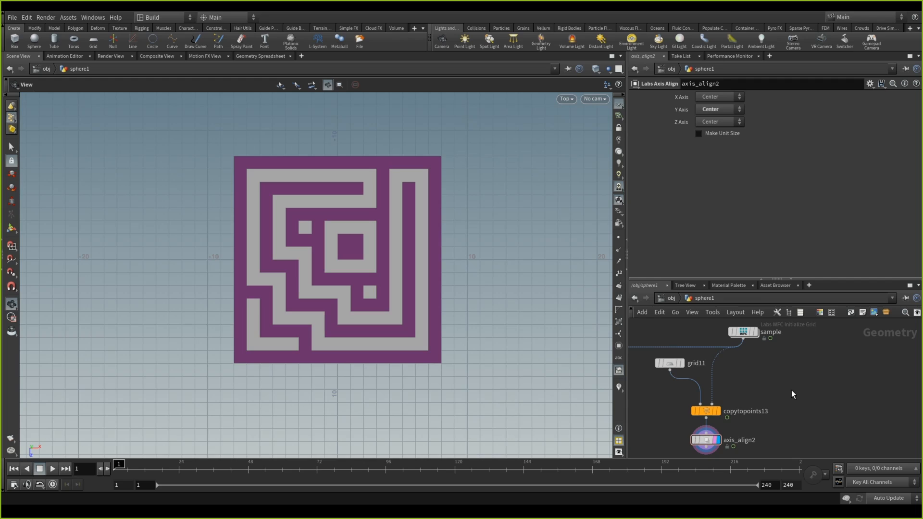
Step: Examine the Mazelike.png source image of the sample node in the image chooser, leaving the texture unchanged
middle_click_drag(801, 320, 808, 327)
middle_click_drag(771, 361, 778, 373)
left_click(751, 344)
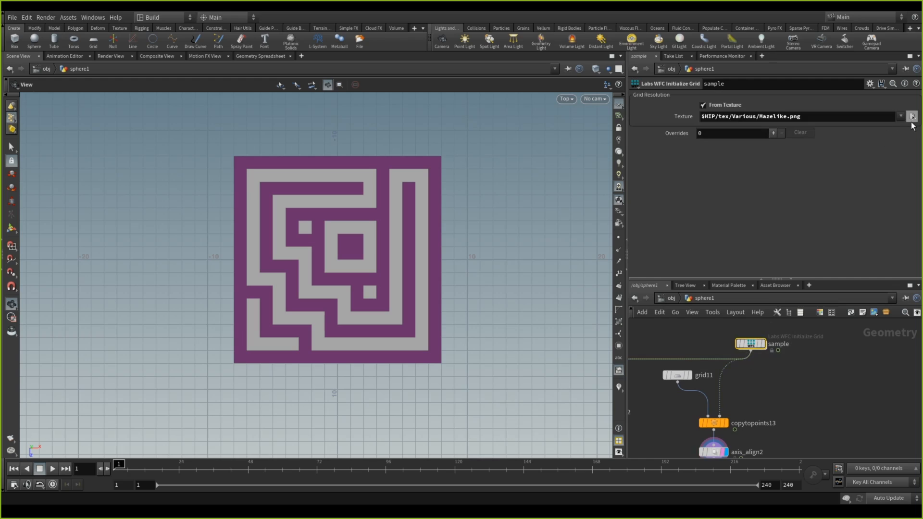
left_click(912, 119)
scroll(662, 281, "down", 3)
left_click(652, 212)
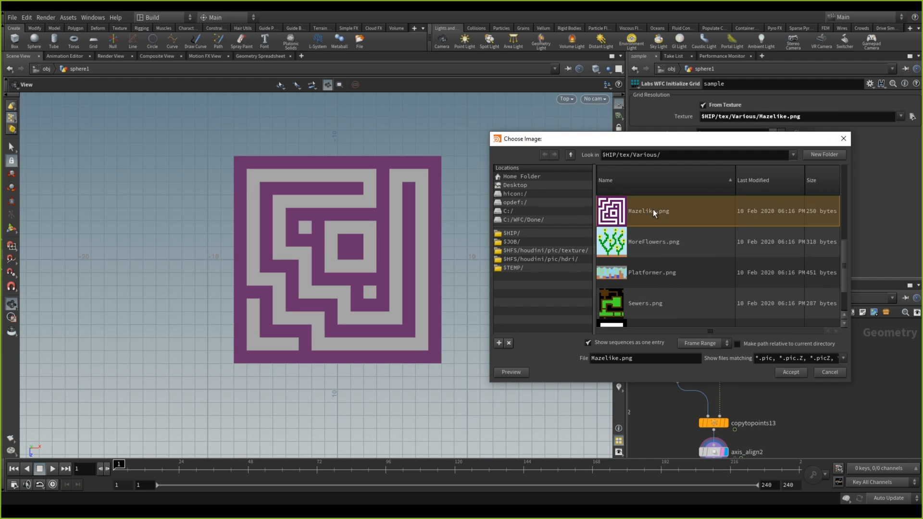
left_click(831, 373)
Step: Remove the animated channel from the seed of 2d_wavefunctioncollapse2 and set the seed to 23723
scroll(801, 397, "down", 3)
middle_click_drag(800, 397, 875, 385)
scroll(730, 378, "up", 2)
left_click(720, 372)
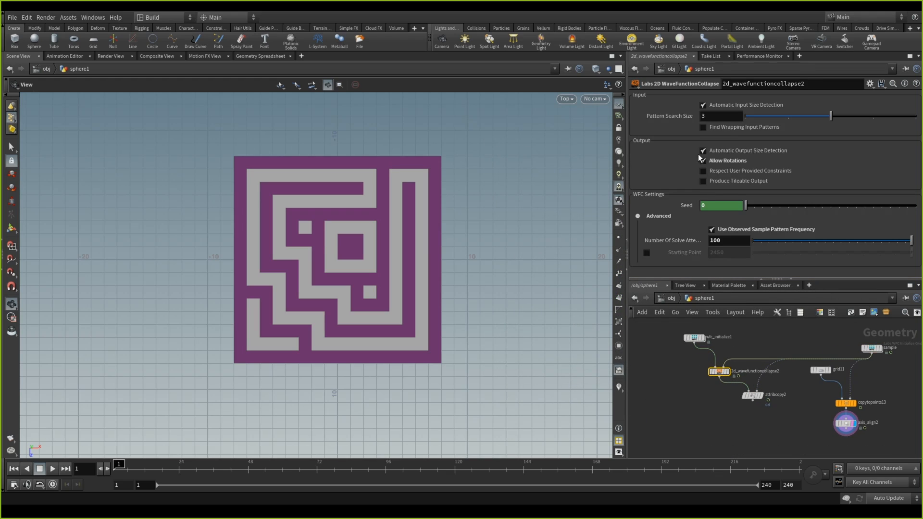
right_click(685, 205)
left_click(705, 316)
left_click(721, 205)
type("23723")
key("Return")
Step: Move grid11, copytopoints13 and axis_align2 below attribcopy2, and wire attribcopy2 into copytopoints13 as the target points
left_click_drag(879, 439, 811, 373)
left_click_drag(855, 403, 752, 436)
left_click(753, 391)
left_click(748, 432)
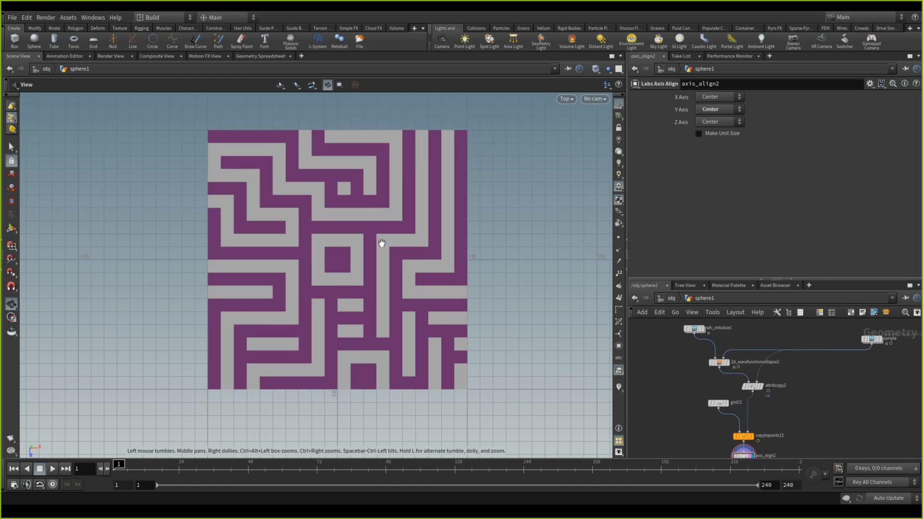
Step: Try a seed of 237 on 2d_wavefunctioncollapse2, and settle on a seed of 23
scroll(398, 287, "down", 3)
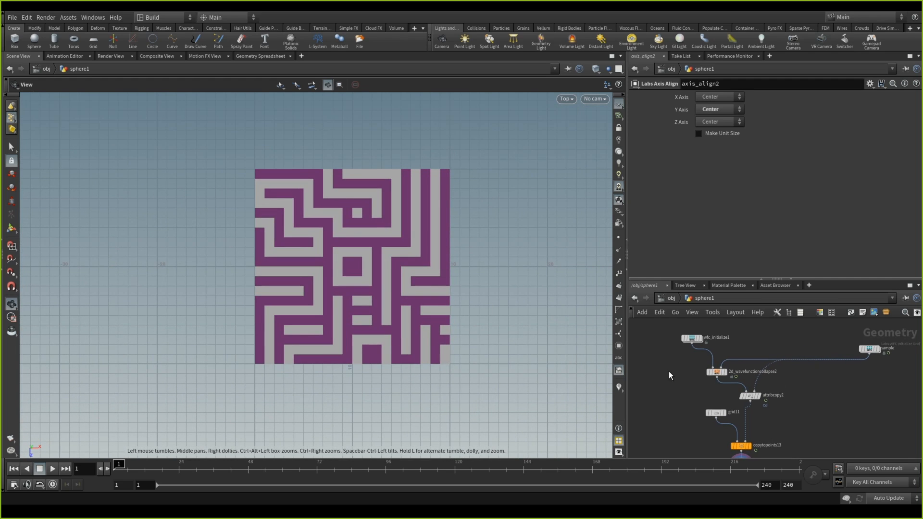
left_click_drag(721, 377, 721, 377)
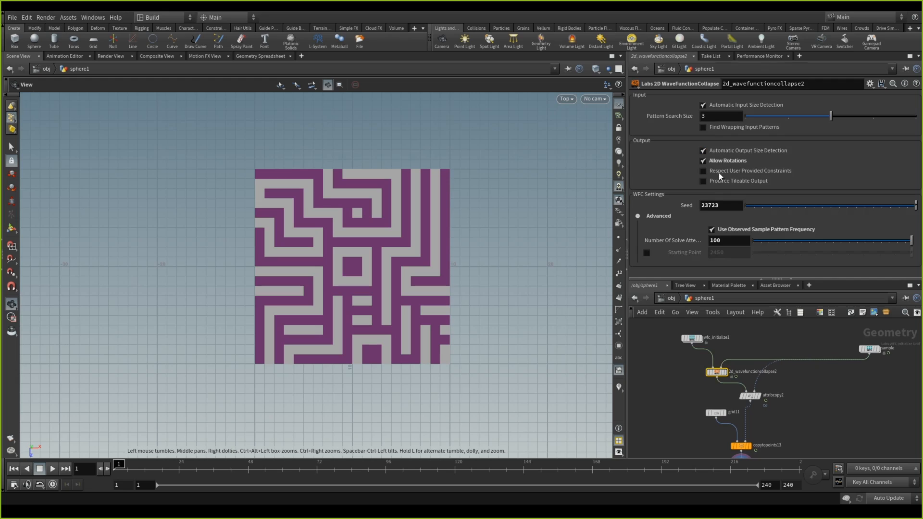
left_click(726, 203)
key("BackSpace")
key("BackSpace")
key("Return")
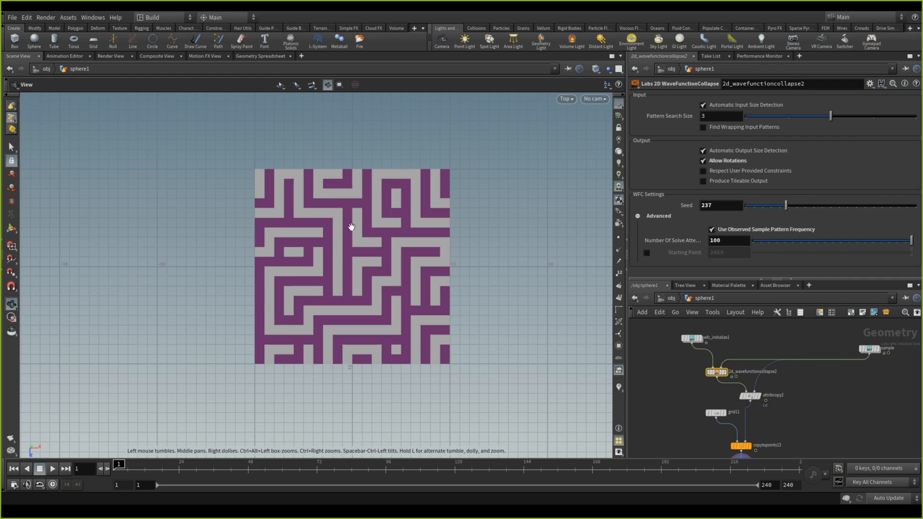
left_click(738, 207)
key("BackSpace")
key("Return")
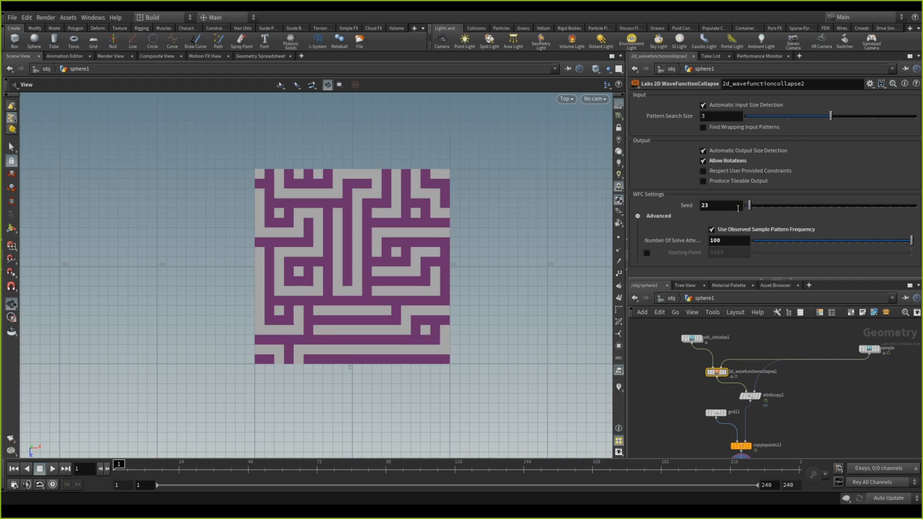
Step: Set wfc_initialize1's grid resolution to 40 rows and 40 columns
left_click(692, 338)
left_click(707, 116)
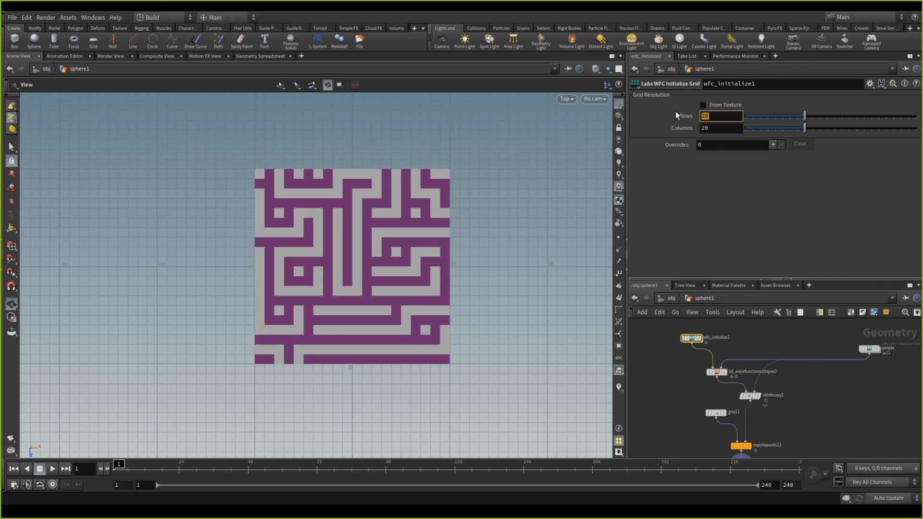
type("40")
key("Tab")
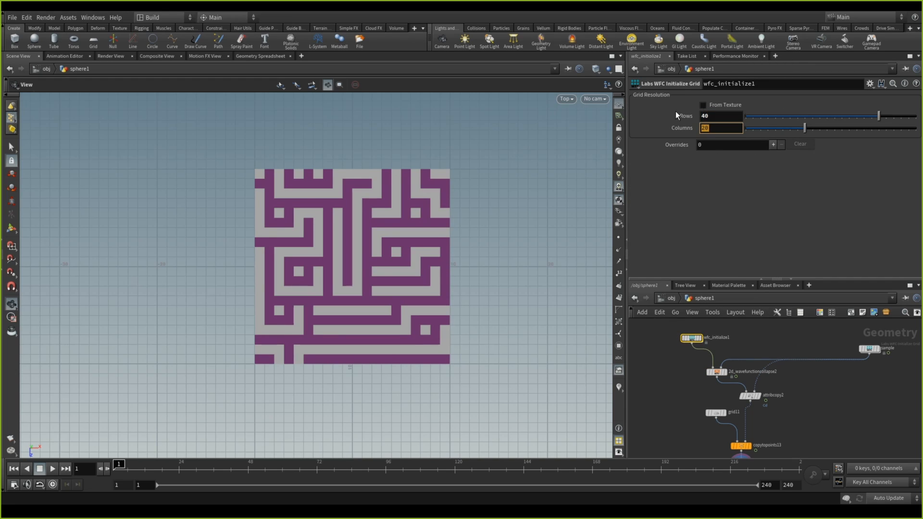
type("40")
key("Return")
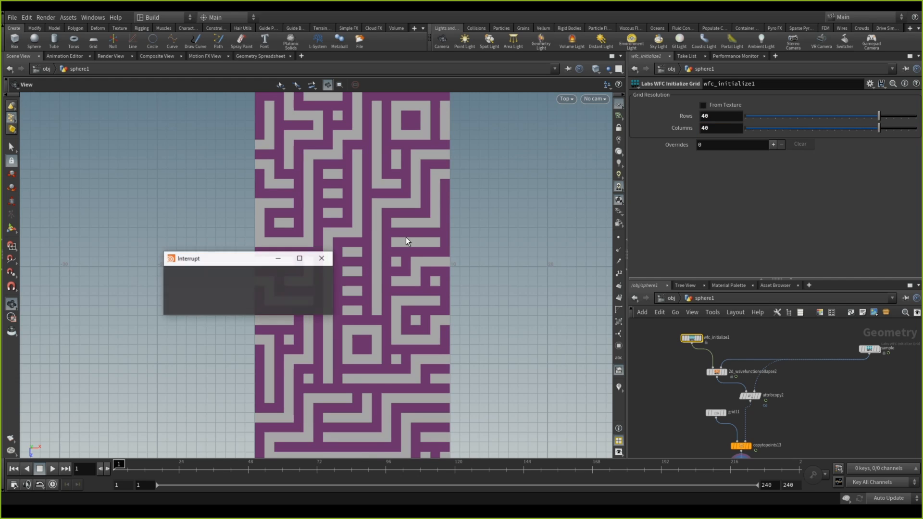
Step: Set the sample node's texture to ColoredCity.png from the $HIP/tex/Various folder
right_click_drag(411, 208, 342, 328)
right_click_drag(394, 243, 391, 256)
middle_click_drag(391, 255, 372, 283)
right_click_drag(373, 282, 394, 251)
left_click(869, 349)
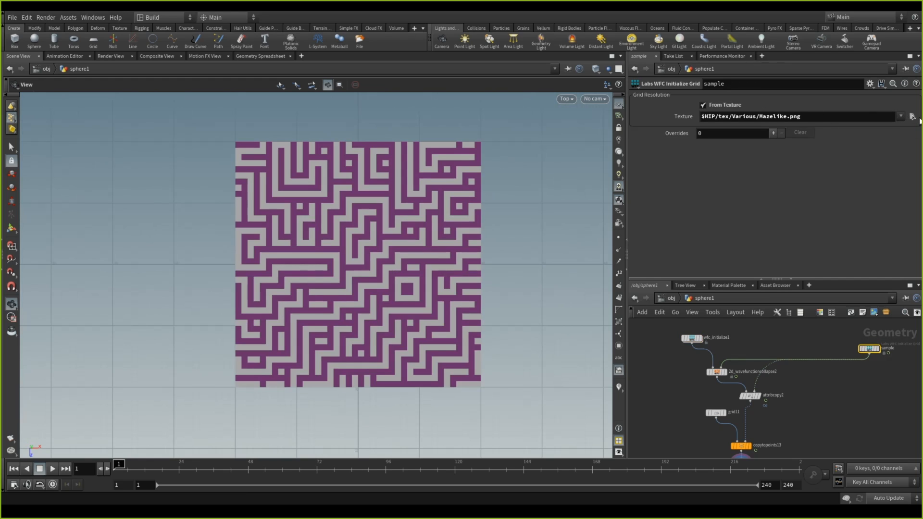
left_click(913, 117)
scroll(731, 236, "down", 2)
left_click(664, 245)
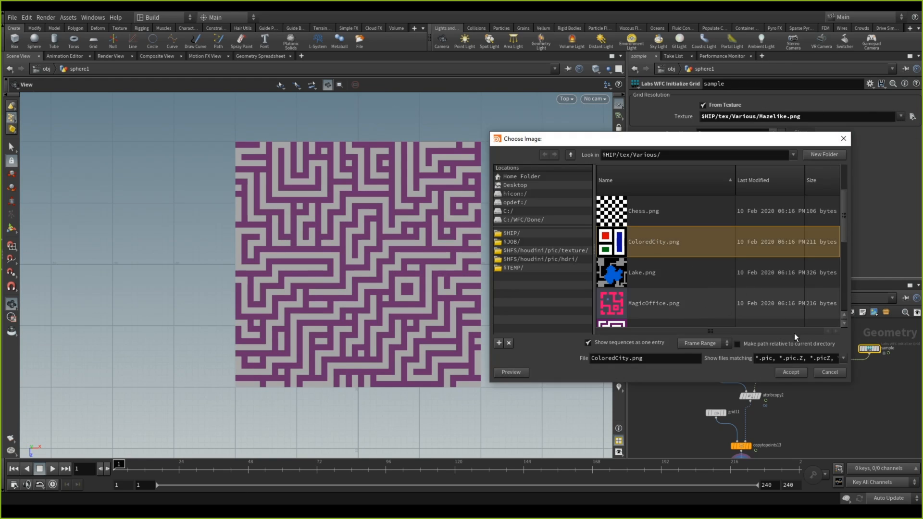
left_click(784, 374)
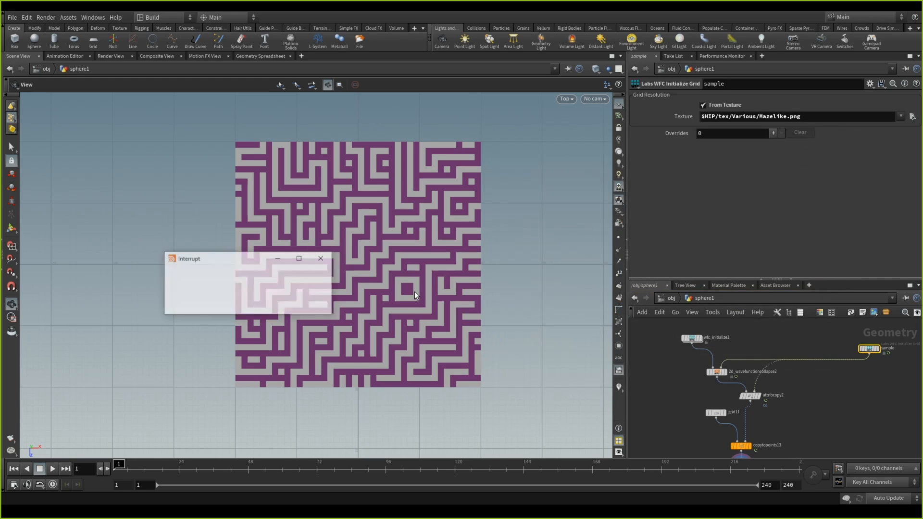
Step: Set the sample node's texture to MagicOffice.png from the $HIP/tex/Various folder
left_click(913, 117)
scroll(643, 272, "down", 4)
left_click(639, 242)
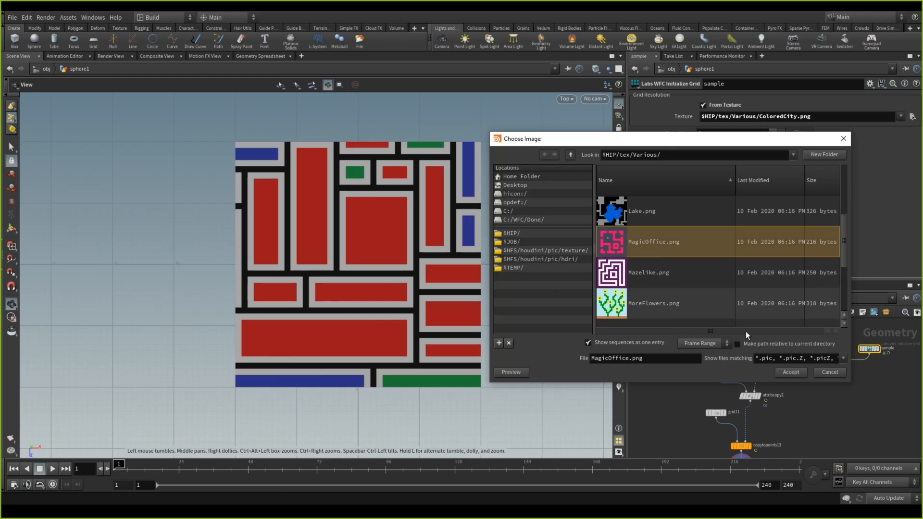
left_click(795, 375)
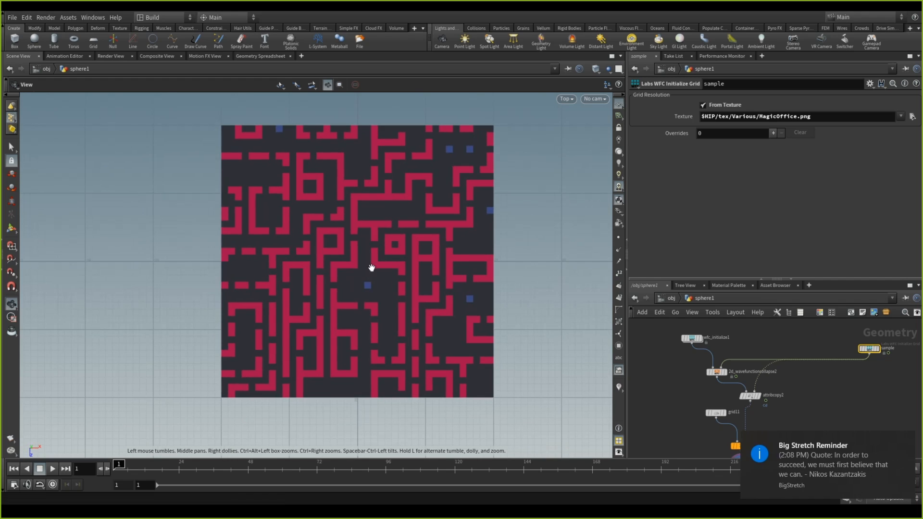
Step: Set the seed of 2d_wavefunctioncollapse2 to 232
left_click_drag(687, 361, 725, 390)
left_click(725, 205)
type("232")
key("Return")
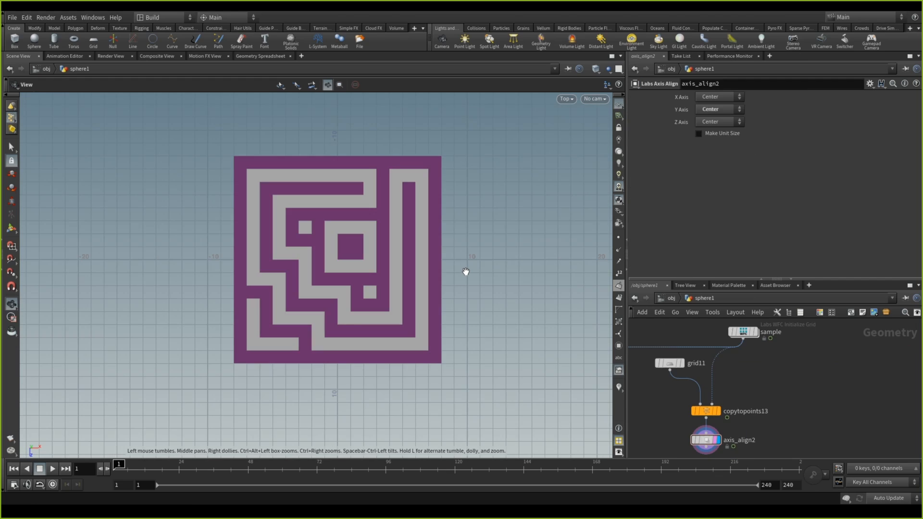
middle_click_drag(769, 361, 777, 373)
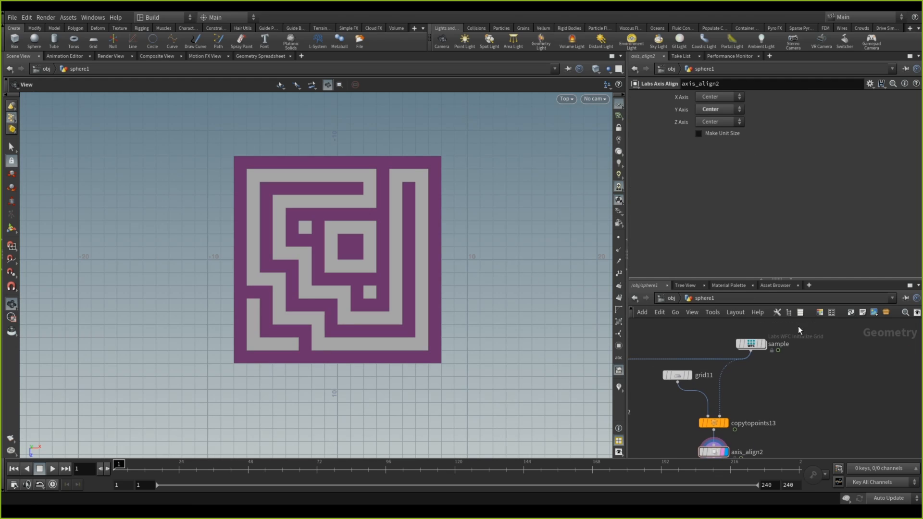
left_click(751, 344)
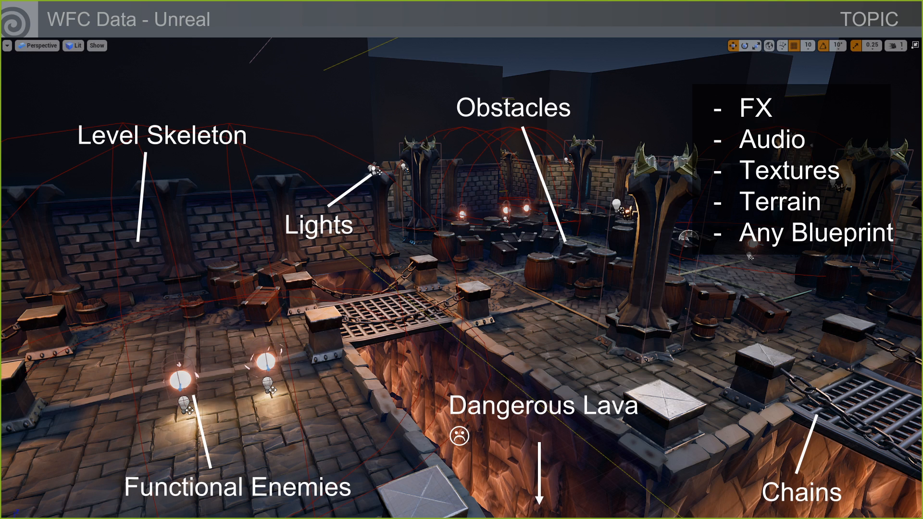
key("Right")
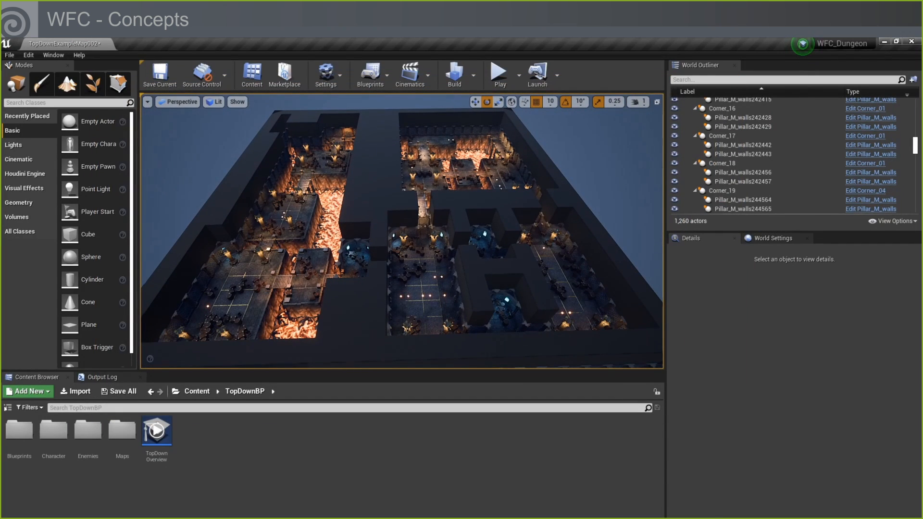
Step: Select the WFC_test_ue1 dungeon asset, try a Seed player layout of 567, and settle on 5678
left_click(544, 274)
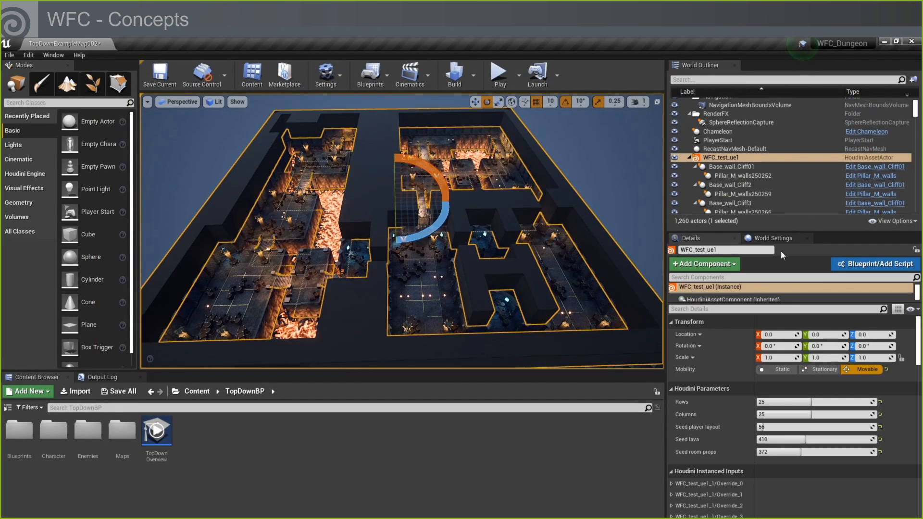
left_click(783, 428)
type("567")
key("Return")
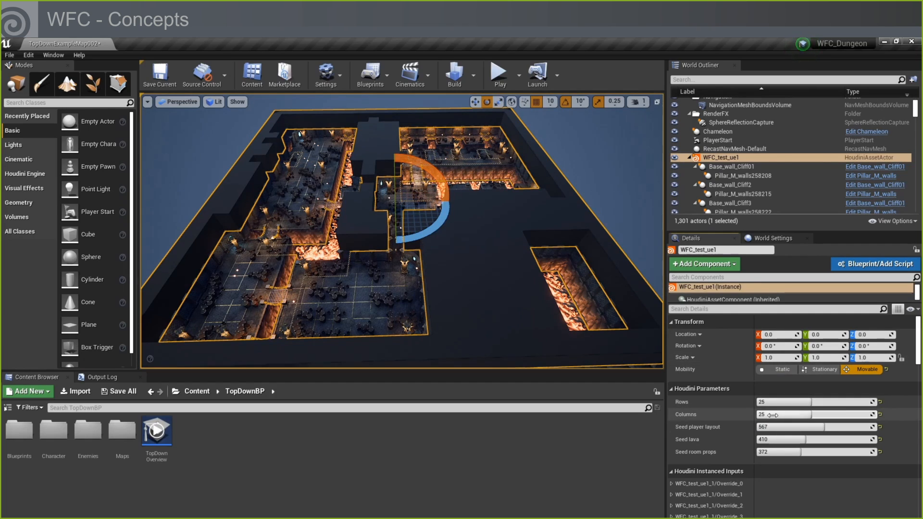
left_click(791, 427)
type("5678")
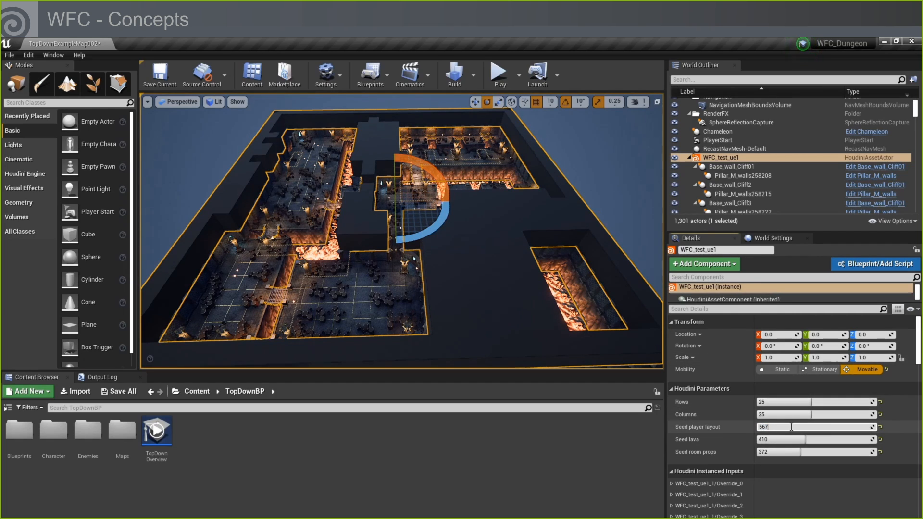
key("Return")
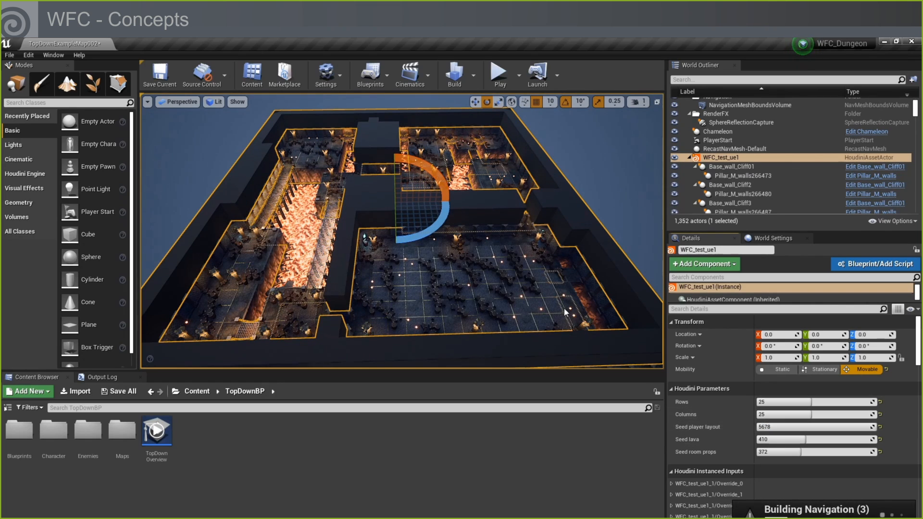
Step: Inspect the generated dungeon, and switch to Houdini to look at the WFC tutorial scene
scroll(565, 312, "up", 3)
mouse_move(319, 518)
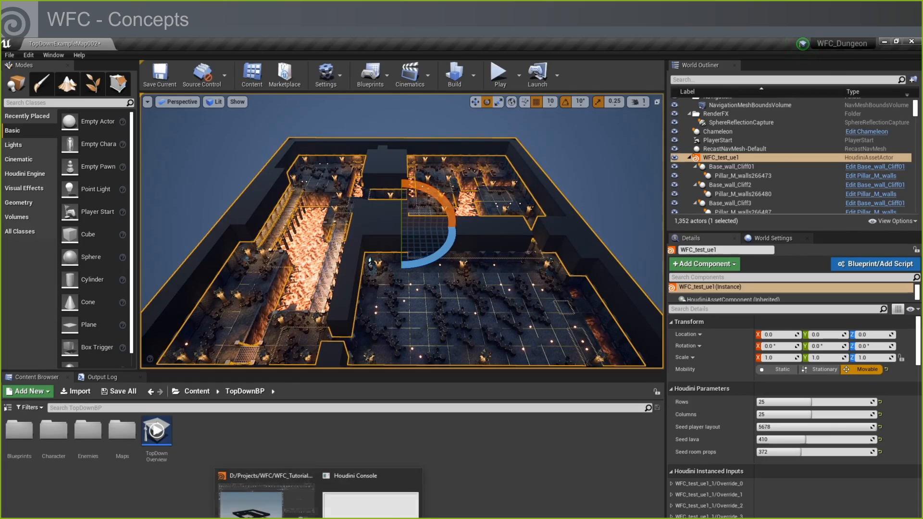
left_click(267, 496)
left_click_drag(427, 363, 324, 457)
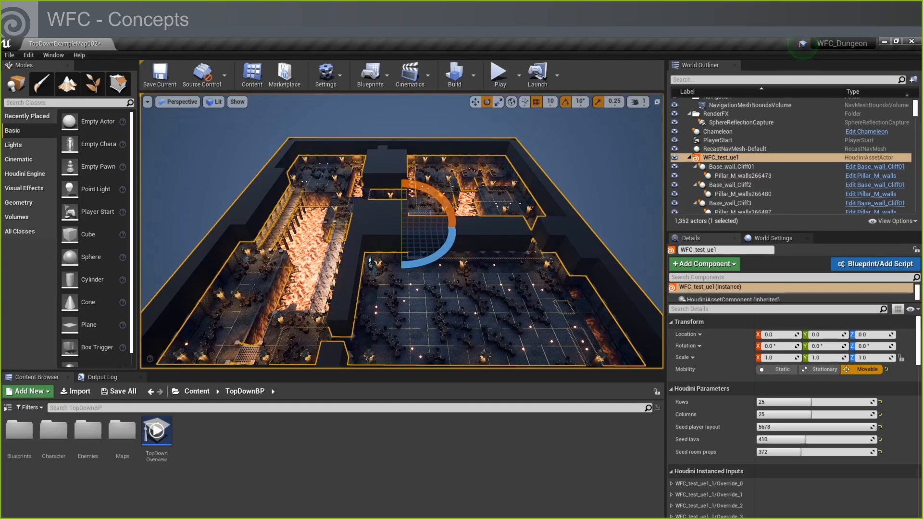
Step: Switch back to Unreal and start a play session from the floor of the generated dungeon
left_click_drag(401, 230, 353, 235, "alt")
right_click_drag(354, 235, 344, 279)
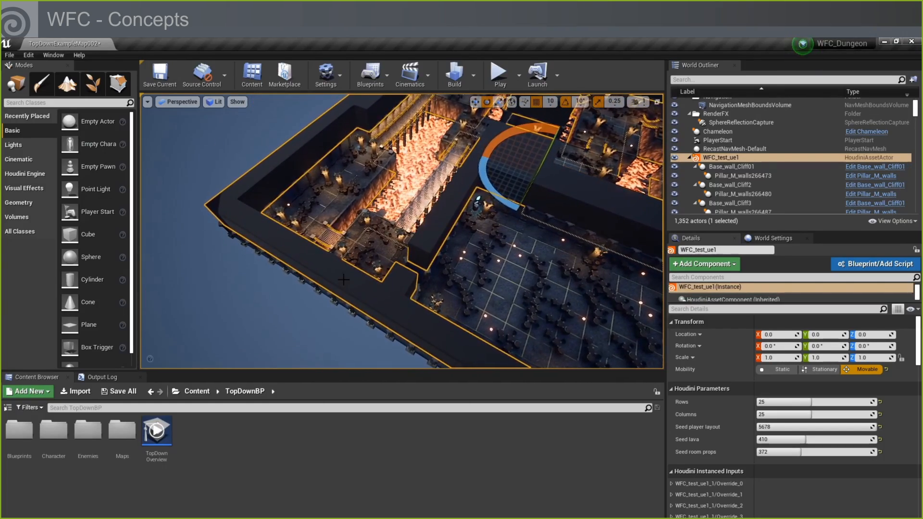
right_click(385, 253)
left_click(425, 511)
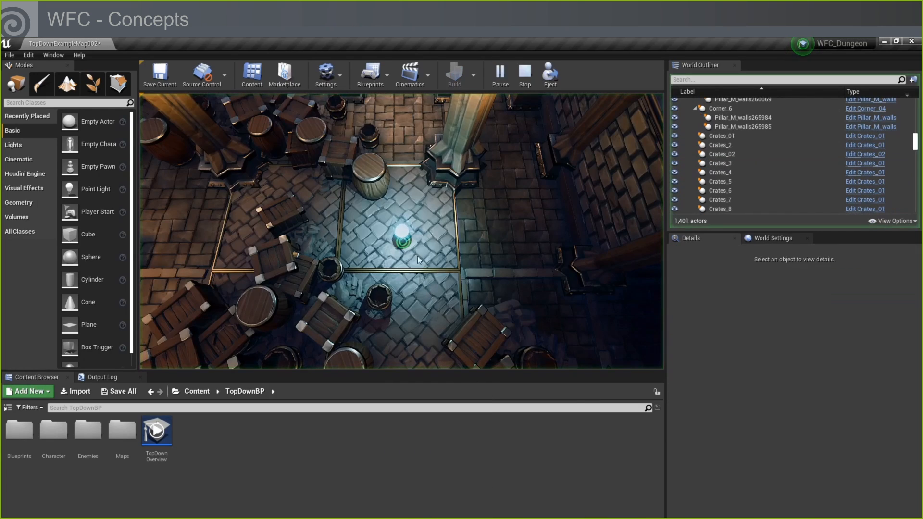
Step: Play-test the generated dungeon, steering the player past the lava and through the crate-filled rooms while shooting at enemies
mouse_move(424, 241)
left_mouse_down()
mouse_move(407, 155)
mouse_move(396, 150)
mouse_move(411, 139)
mouse_move(439, 147)
mouse_move(495, 171)
mouse_move(490, 181)
left_mouse_up()
key("s")
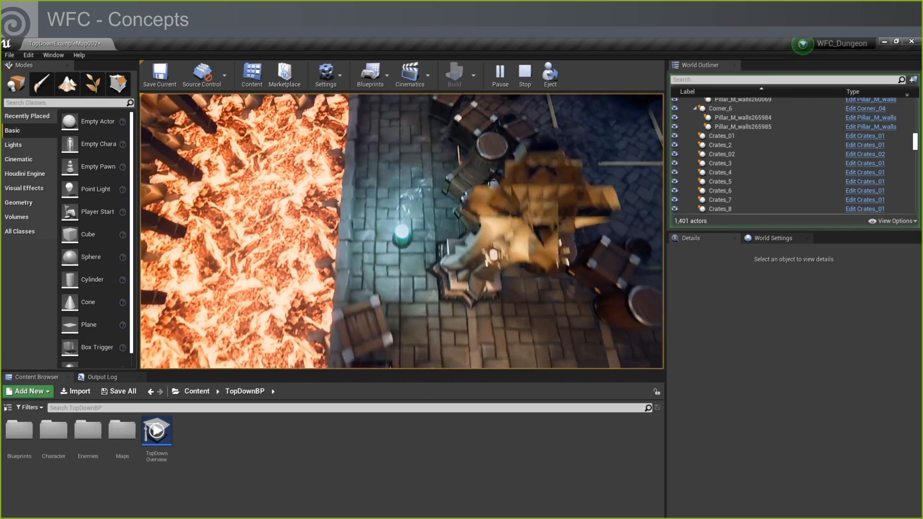
key("d")
key("w")
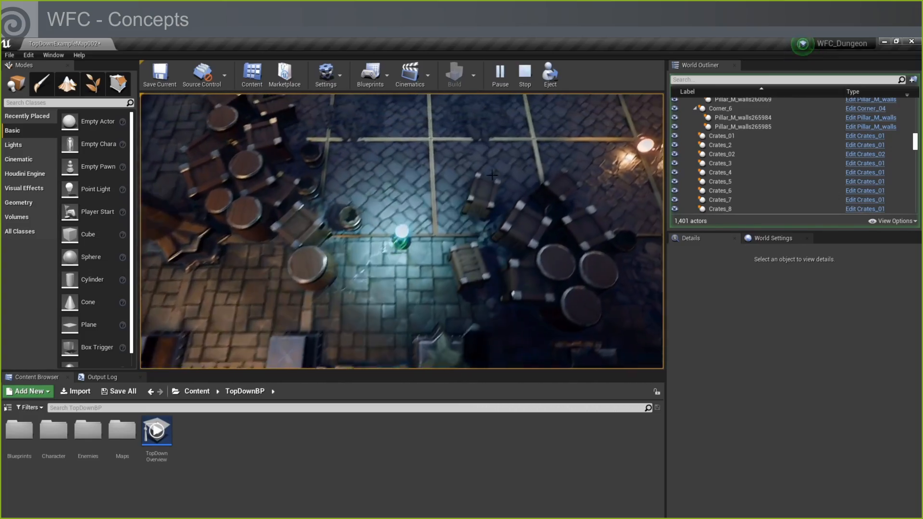
key("s")
key("d")
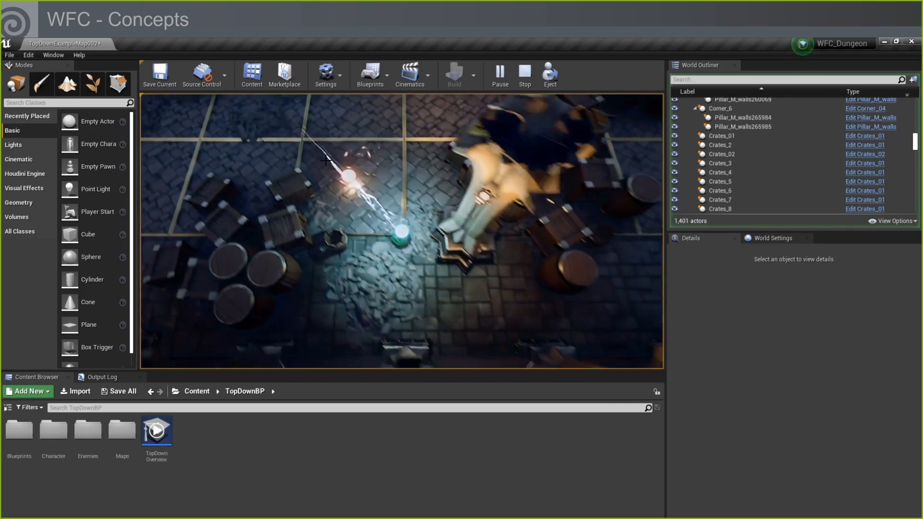
key("w")
key("a")
key("d")
left_click(458, 245)
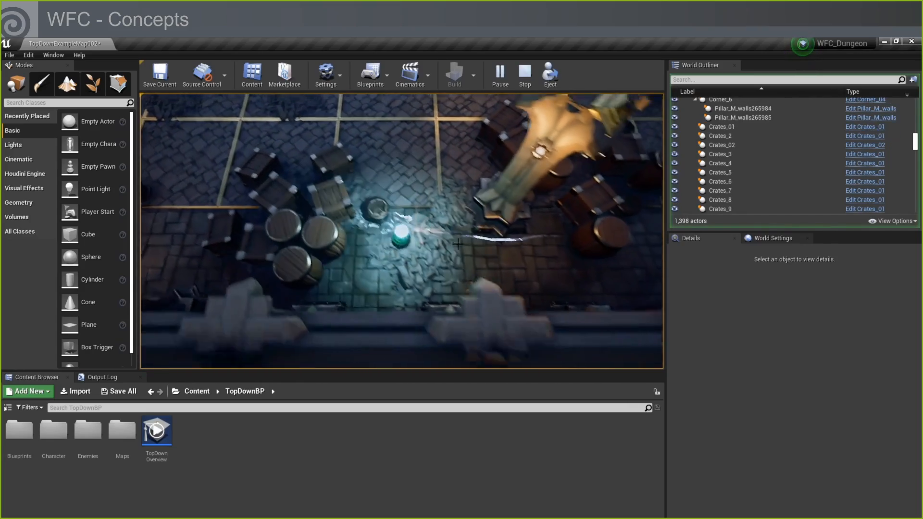
key("w")
key("w")
key("d")
key("s")
key("a")
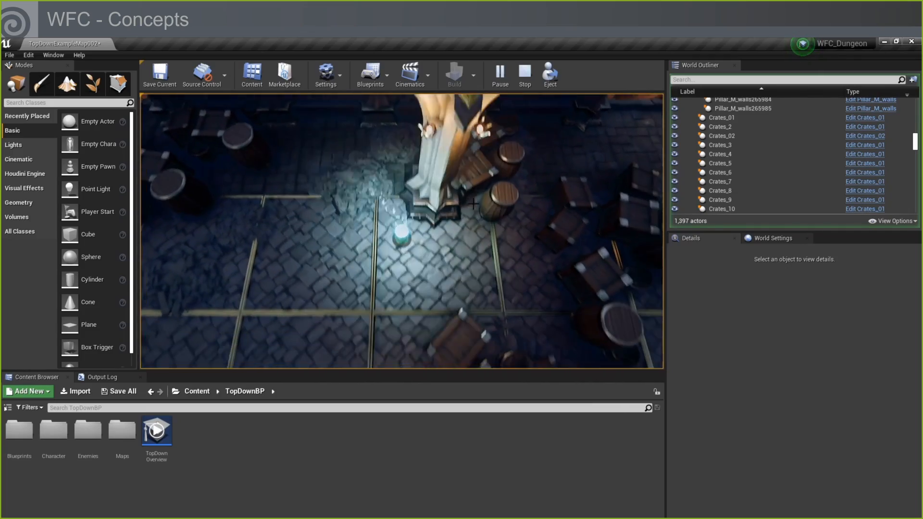
key("d")
key("w")
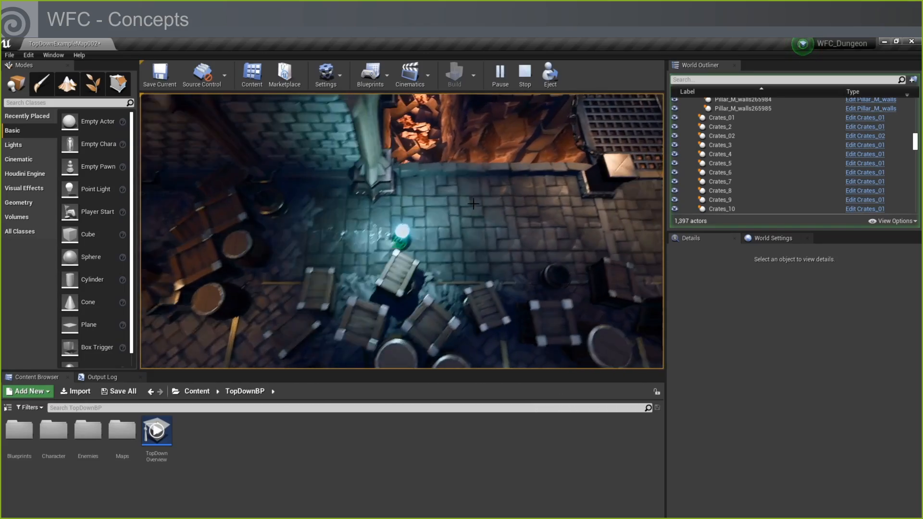
left_click_drag(473, 204, 408, 133)
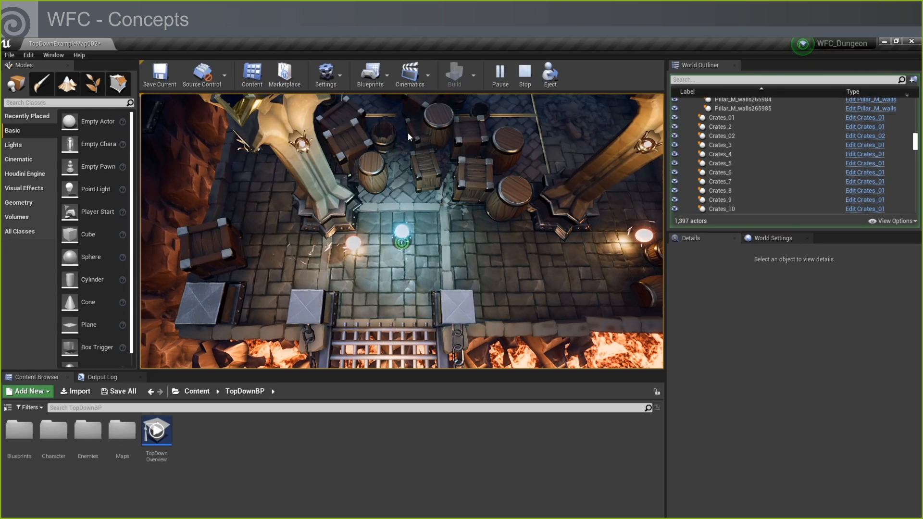